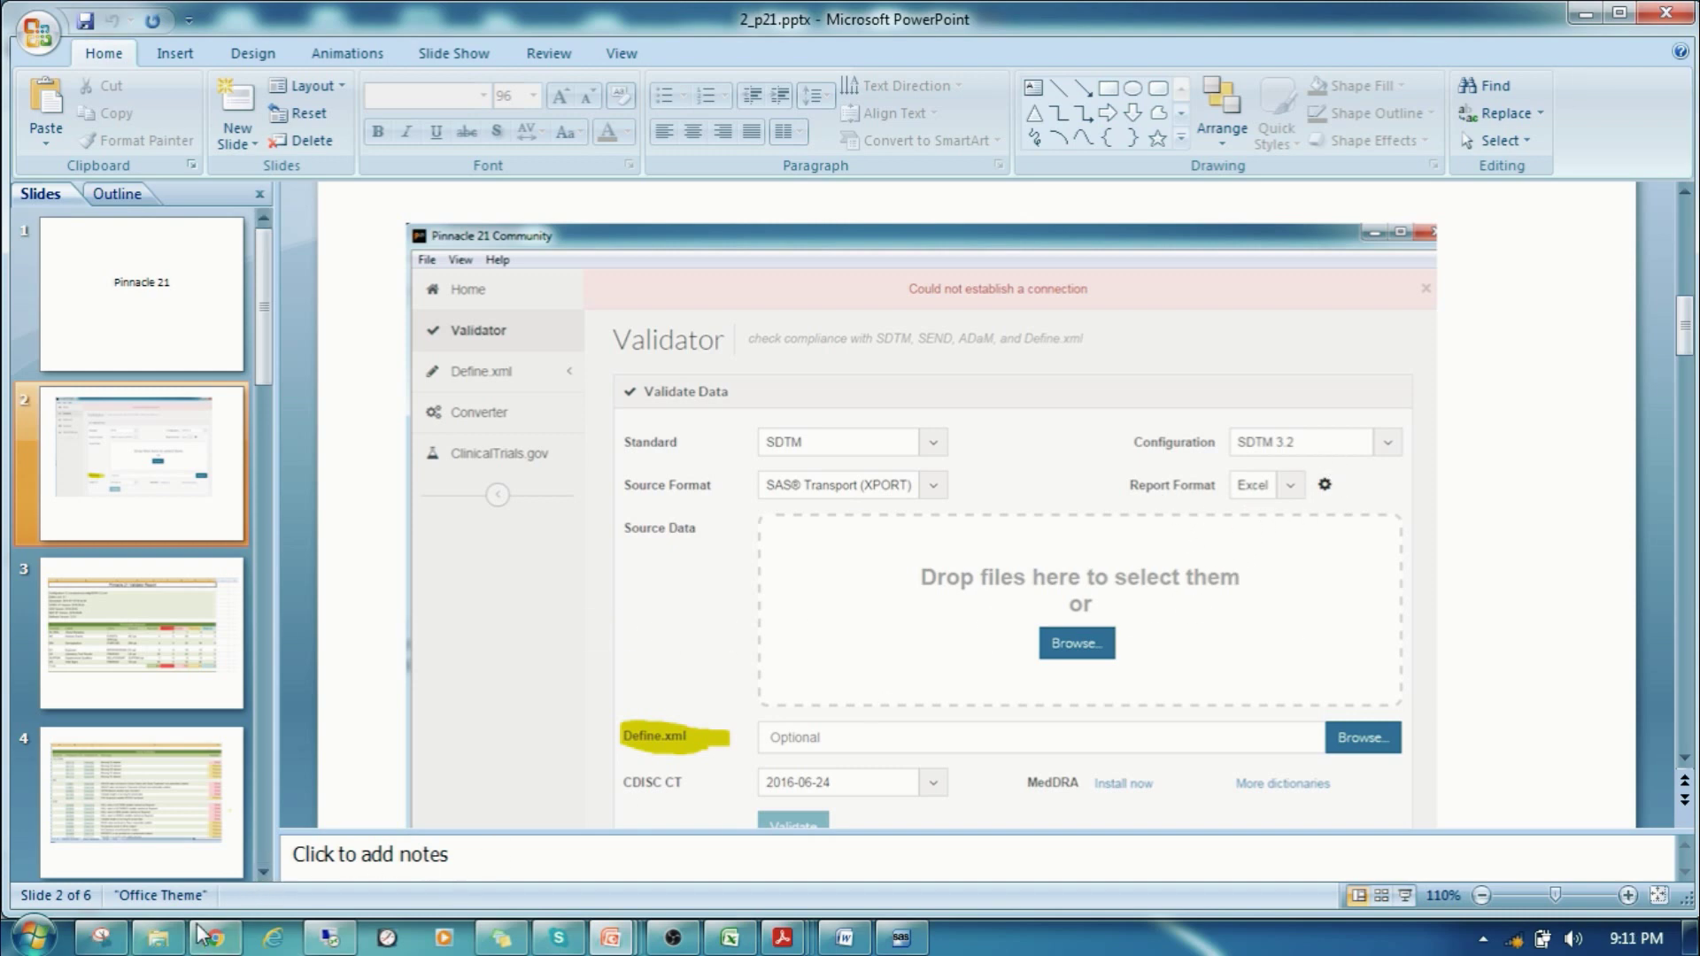
# Switch to the Q34 folder, open 2_pinnacle21-report-2019-09-05T07-26.xlsx in Excel, and show its Rules sheet.
pyautogui.click(168, 940)
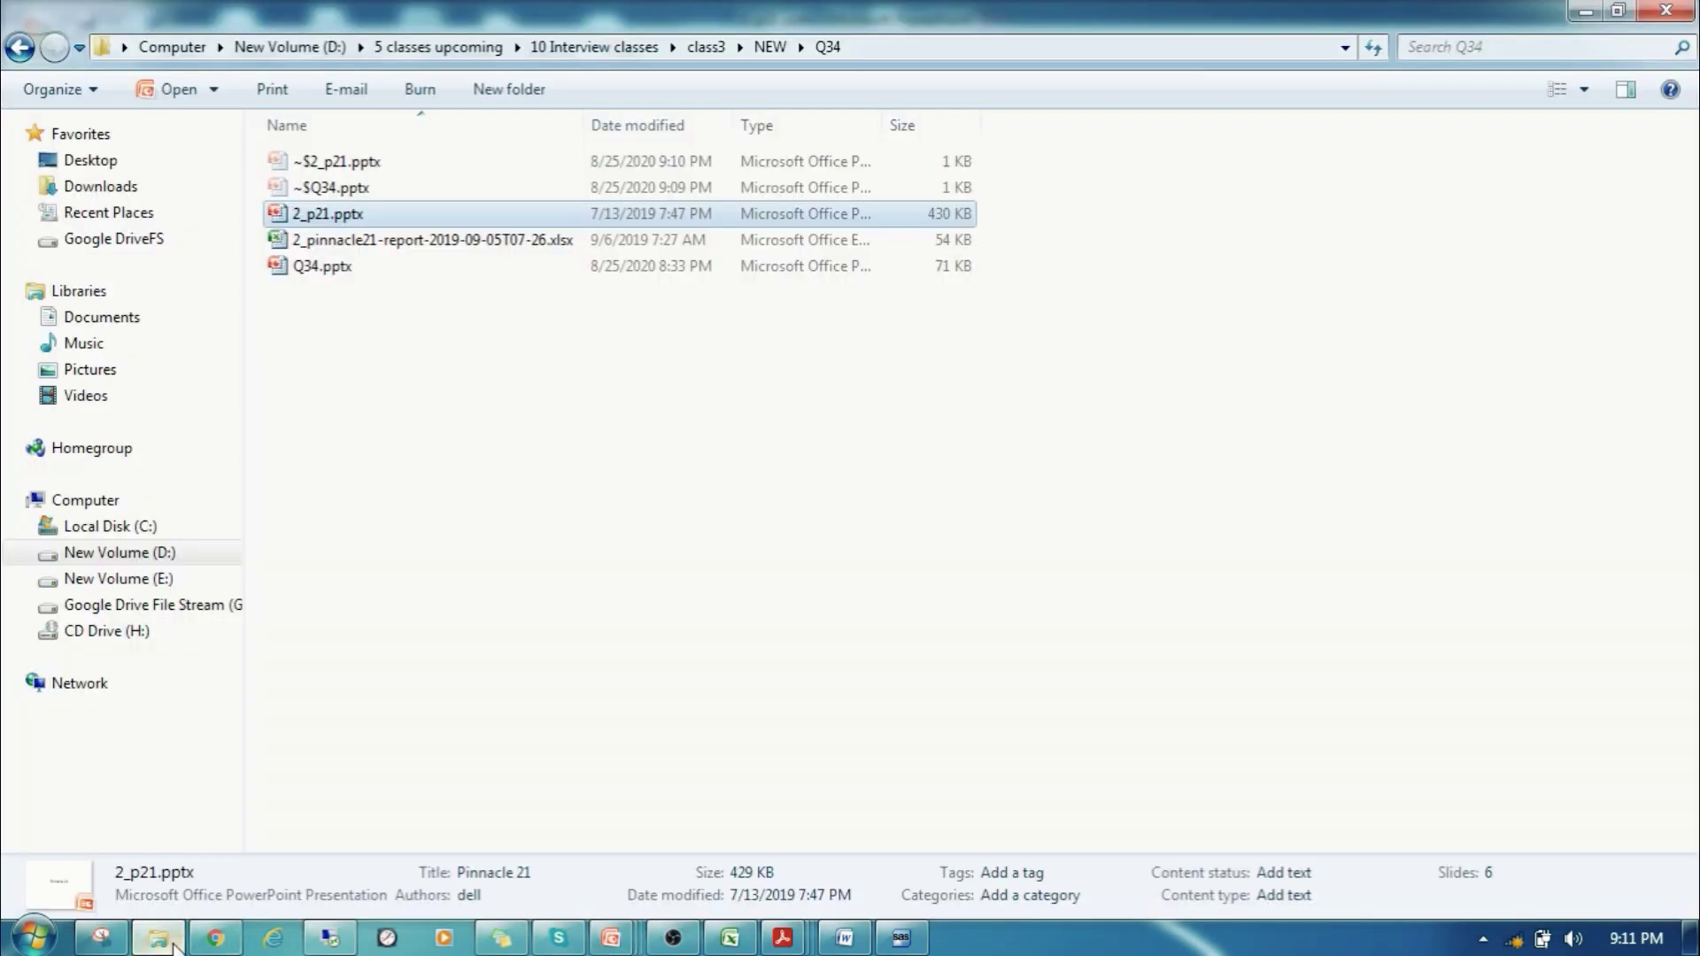
pyautogui.doubleClick(420, 241)
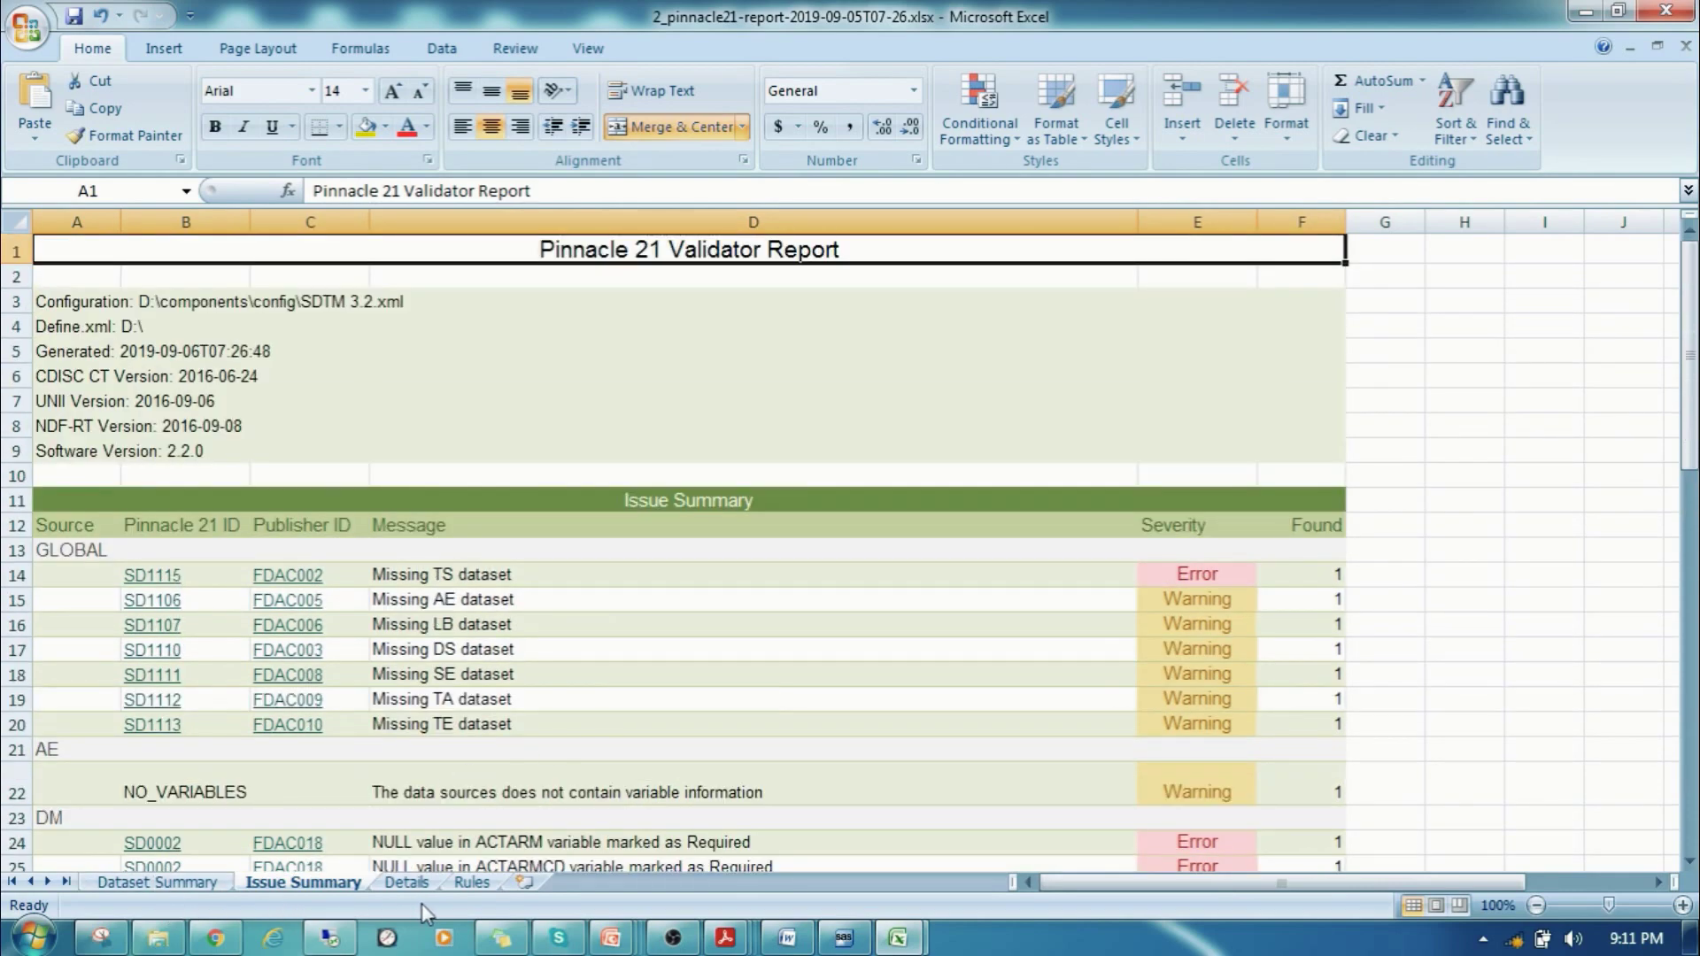
pyautogui.click(478, 884)
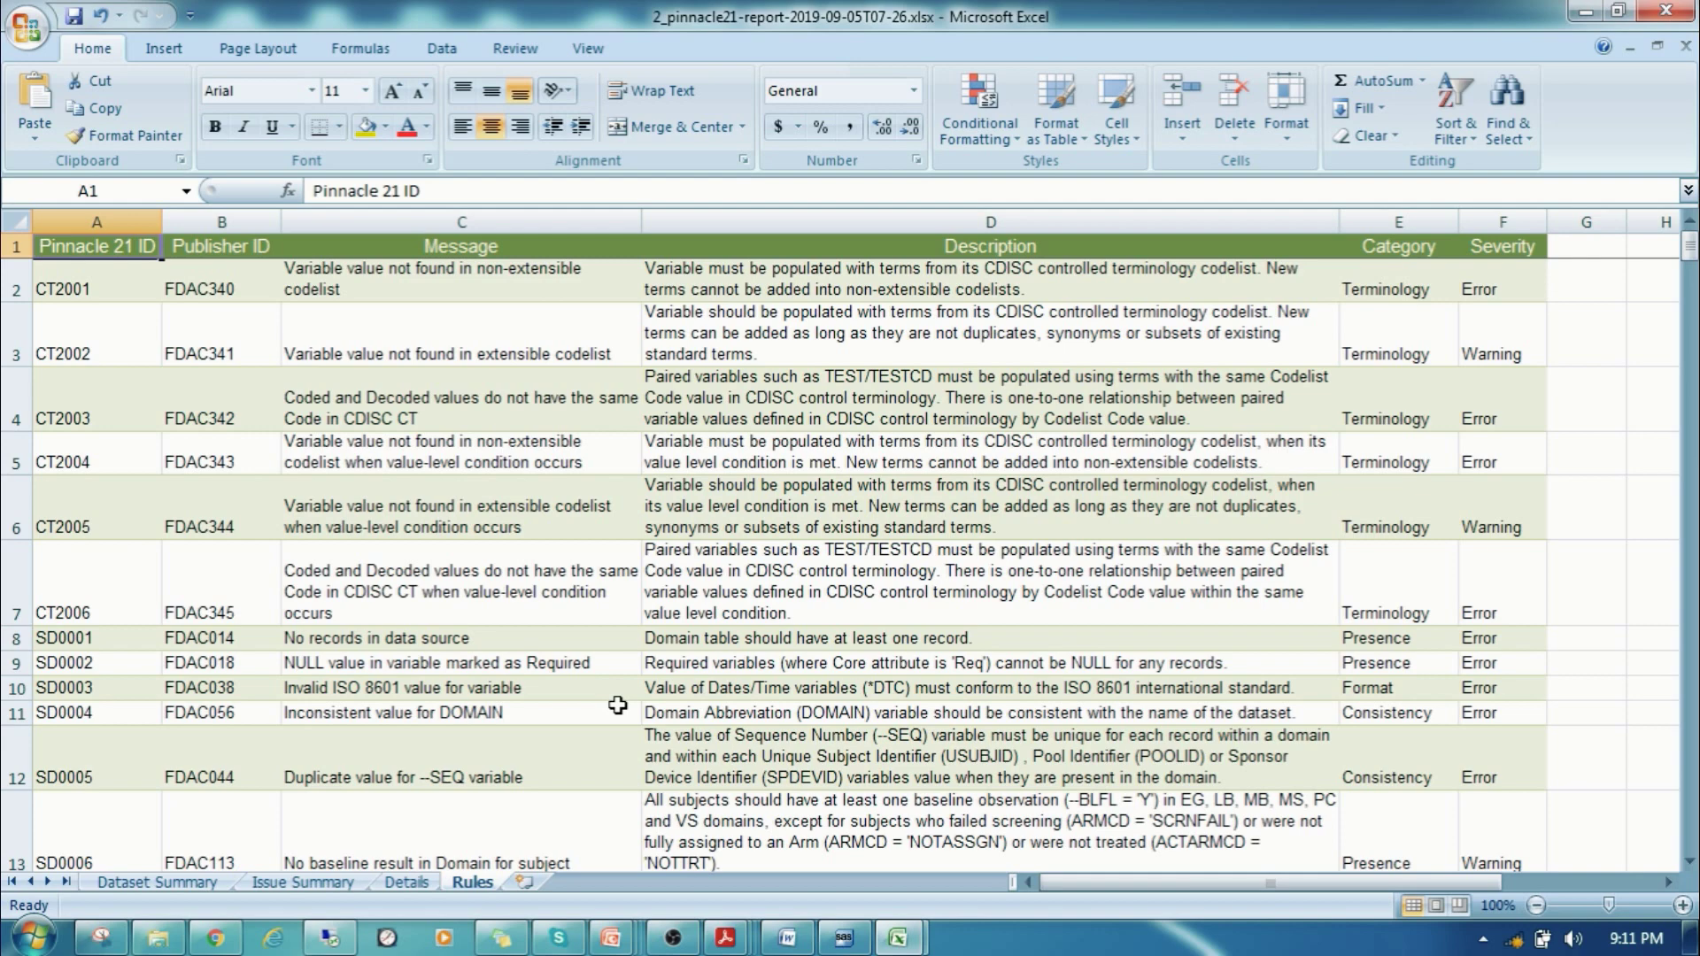
# Review the Rejects, Errors, Warnings and Notices columns of the processed sources on the Dataset Summary sheet.
pyautogui.click(171, 888)
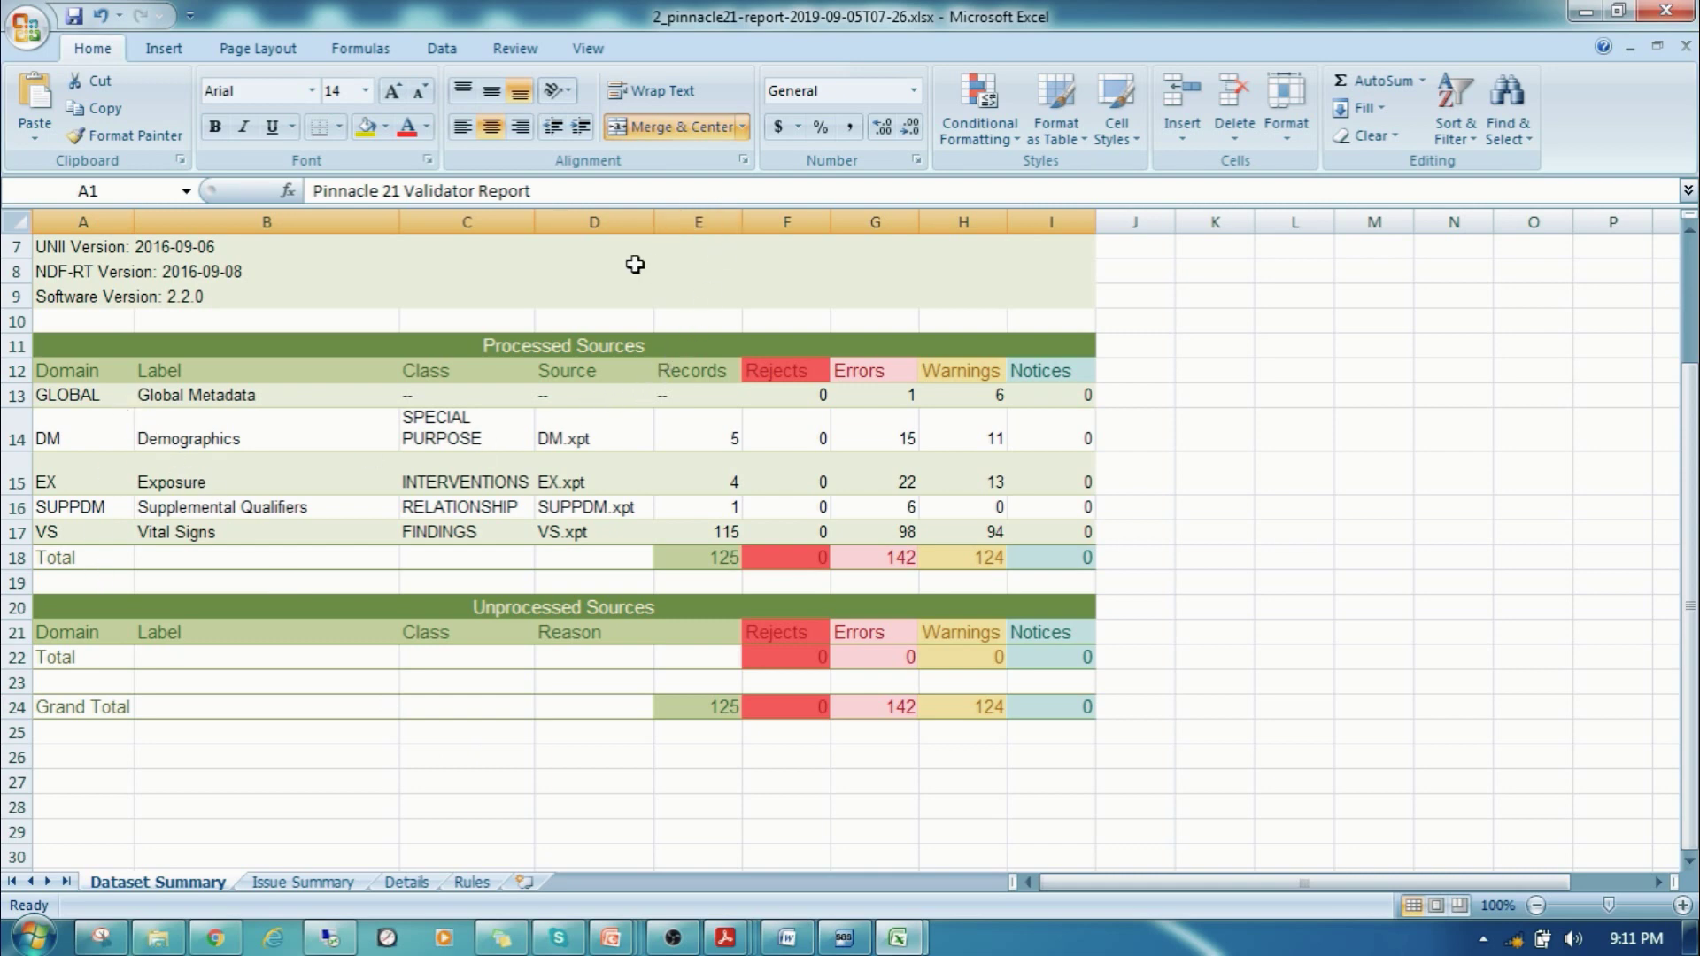
pyautogui.click(803, 222)
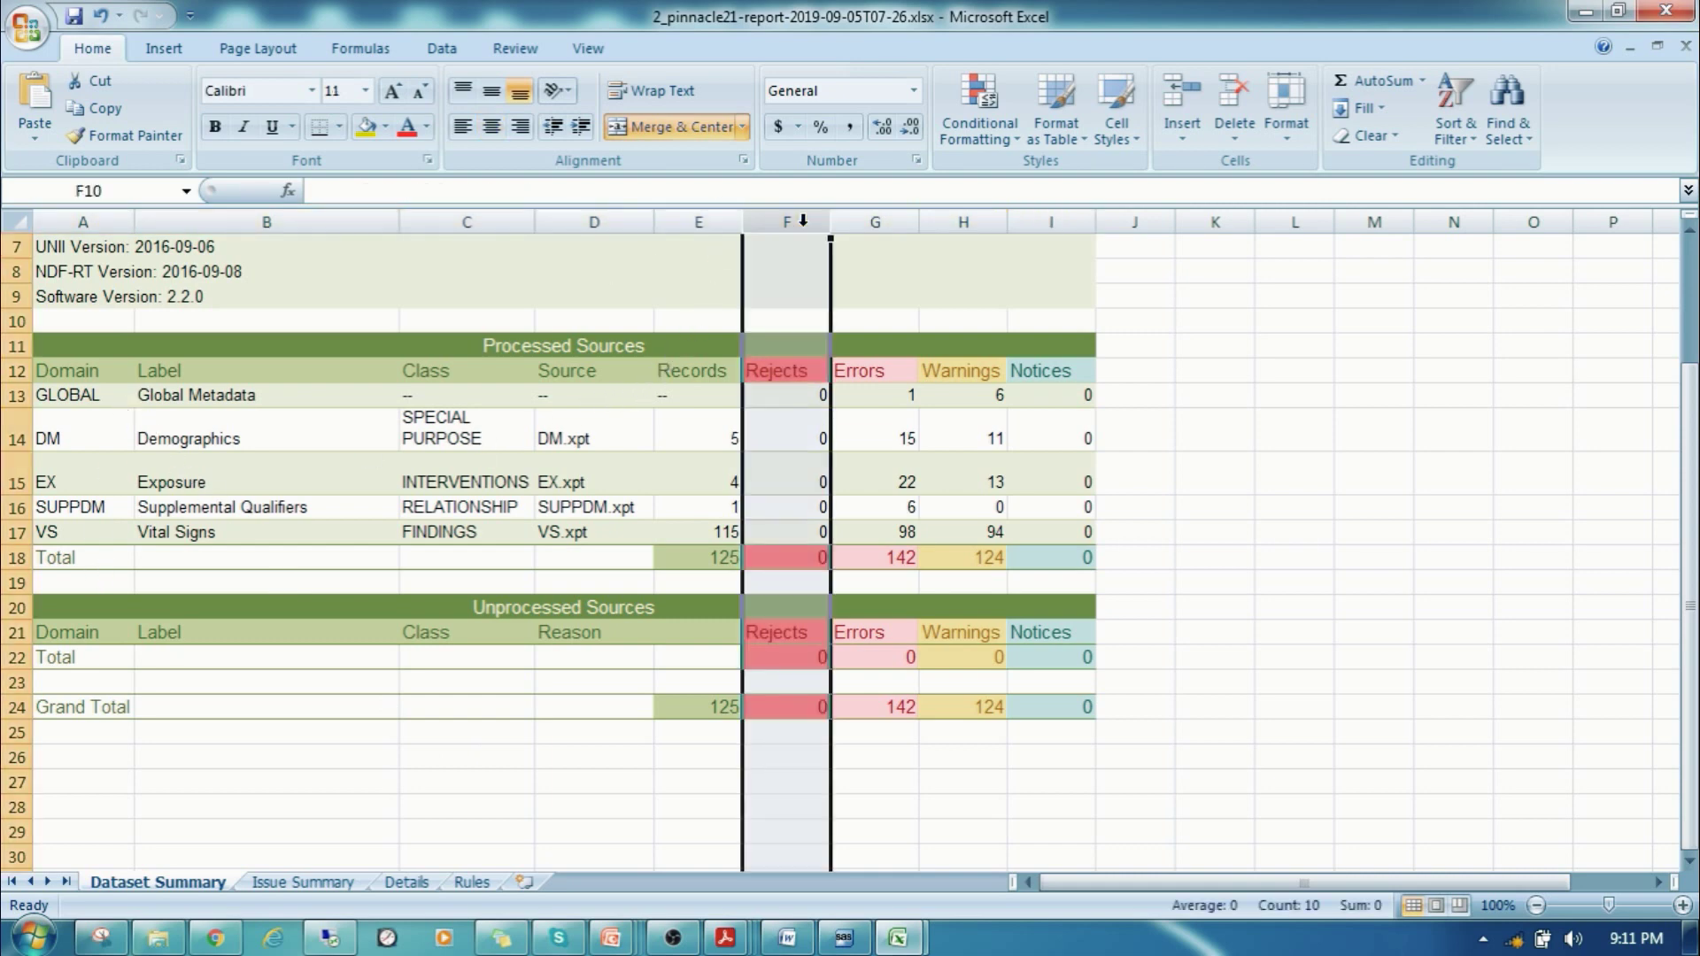
pyautogui.click(874, 222)
pyautogui.click(966, 222)
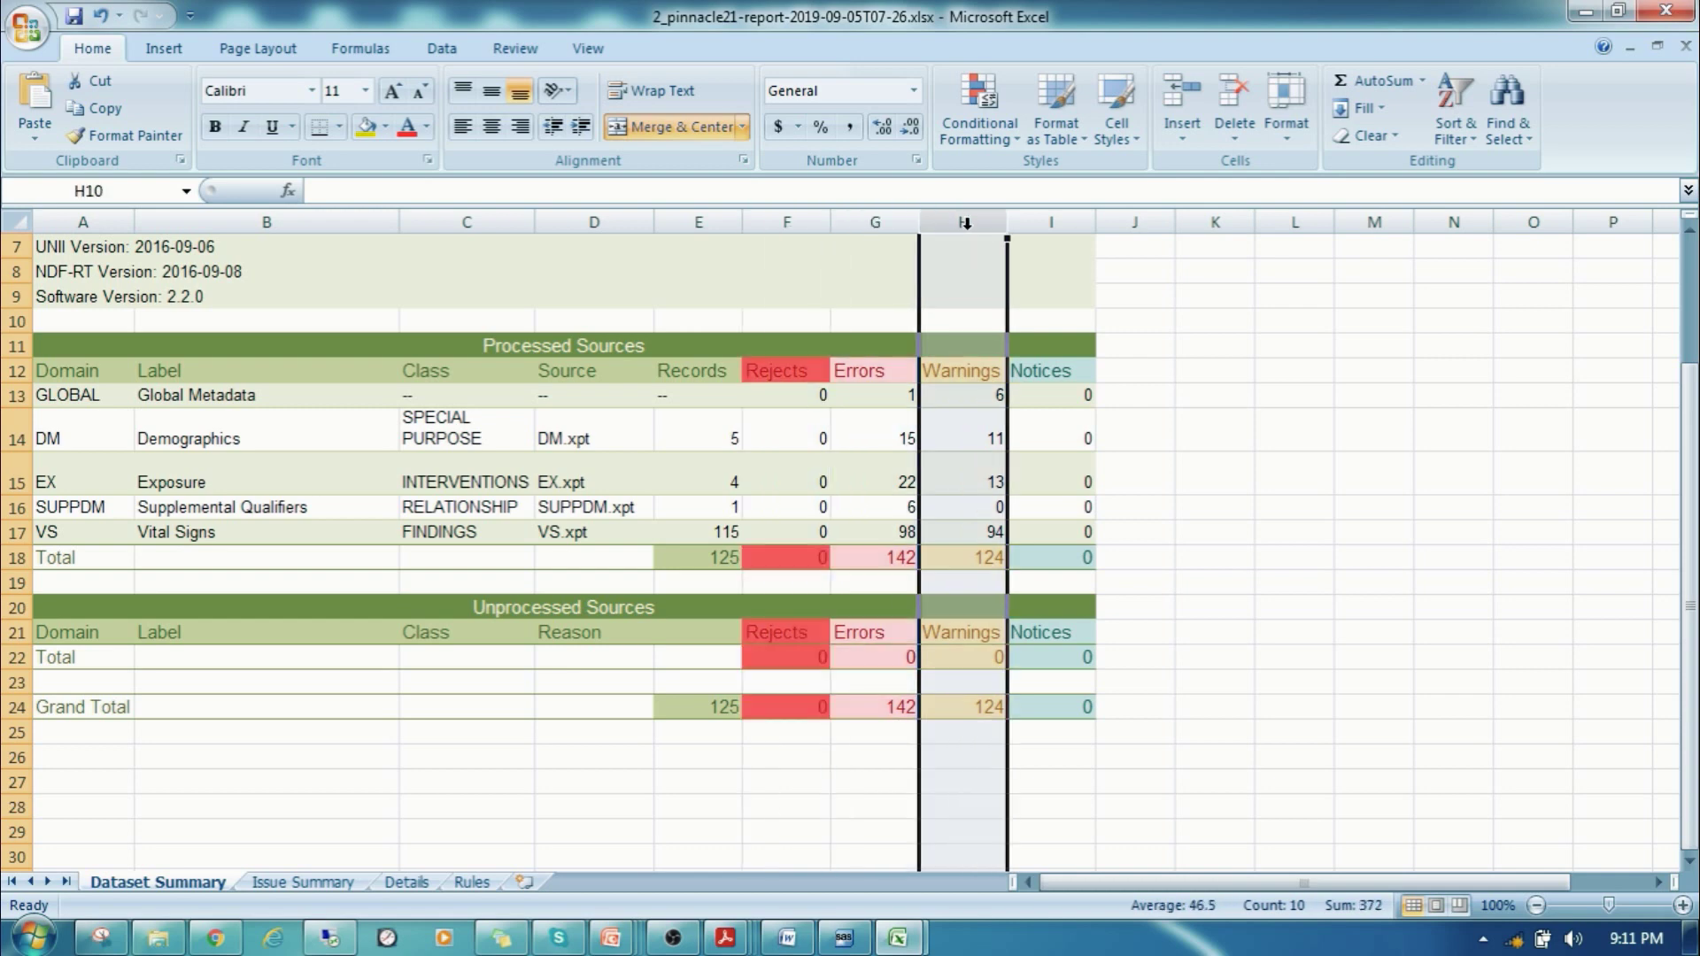
pyautogui.click(1054, 223)
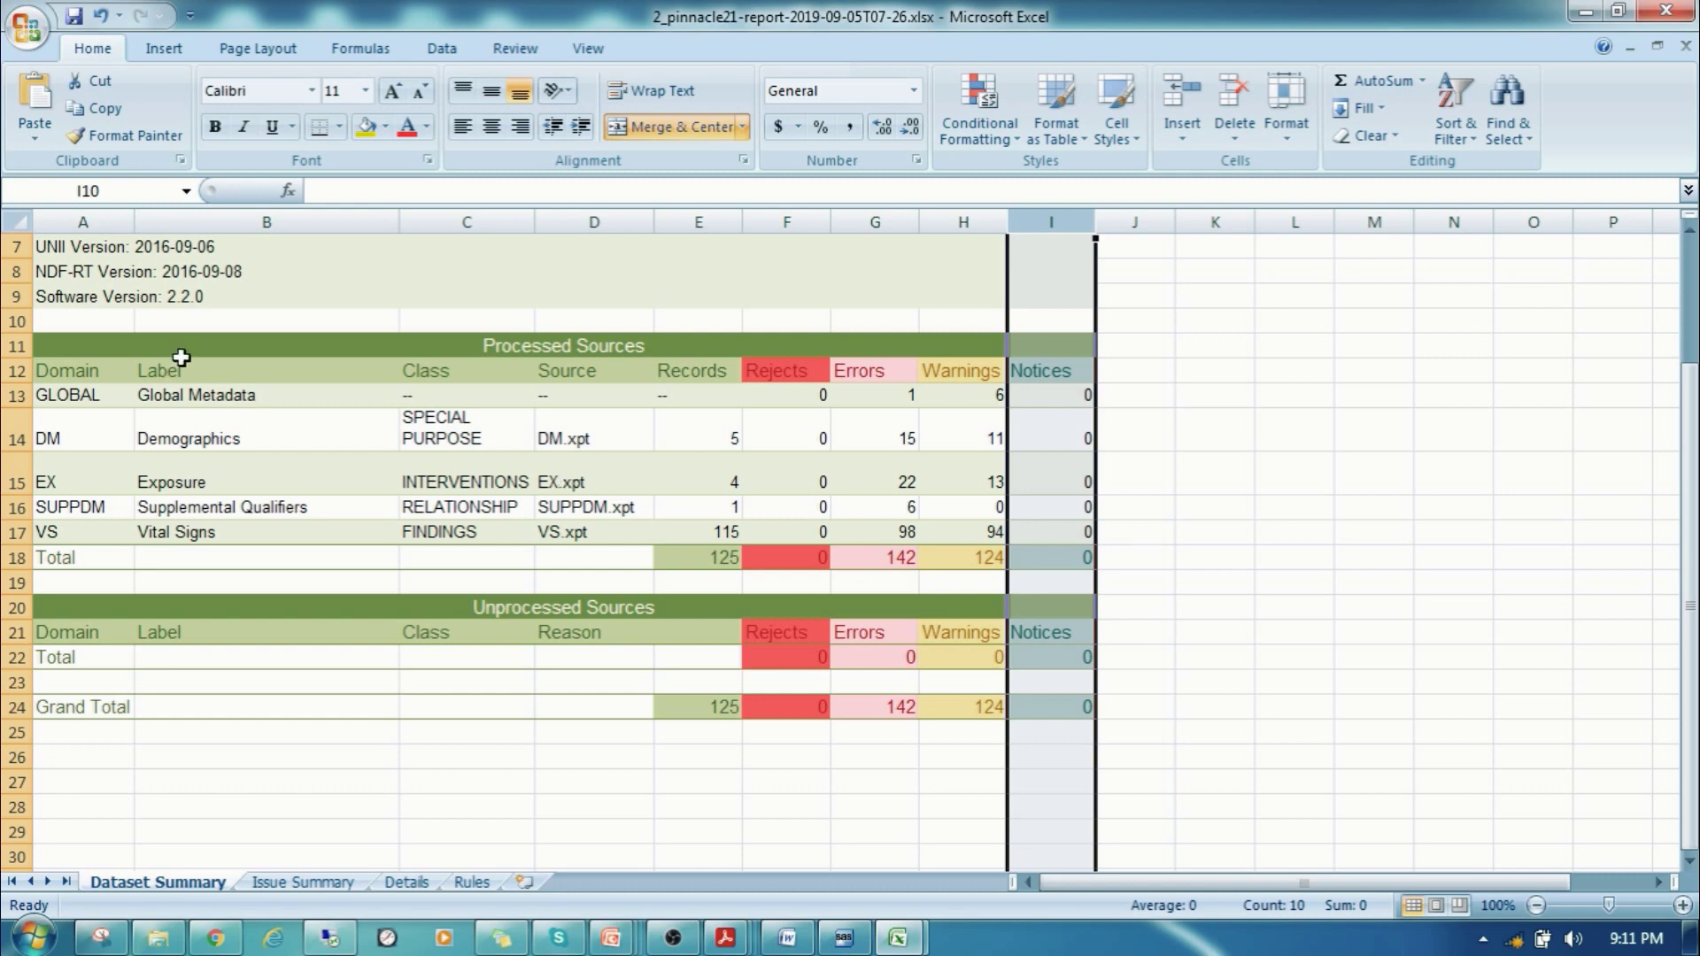
# Review the Issue Summary sheet down to the DM domain and select the message about the NULL value in ACTARM.
pyautogui.click(295, 885)
pyautogui.scroll(-2, 605, 701)
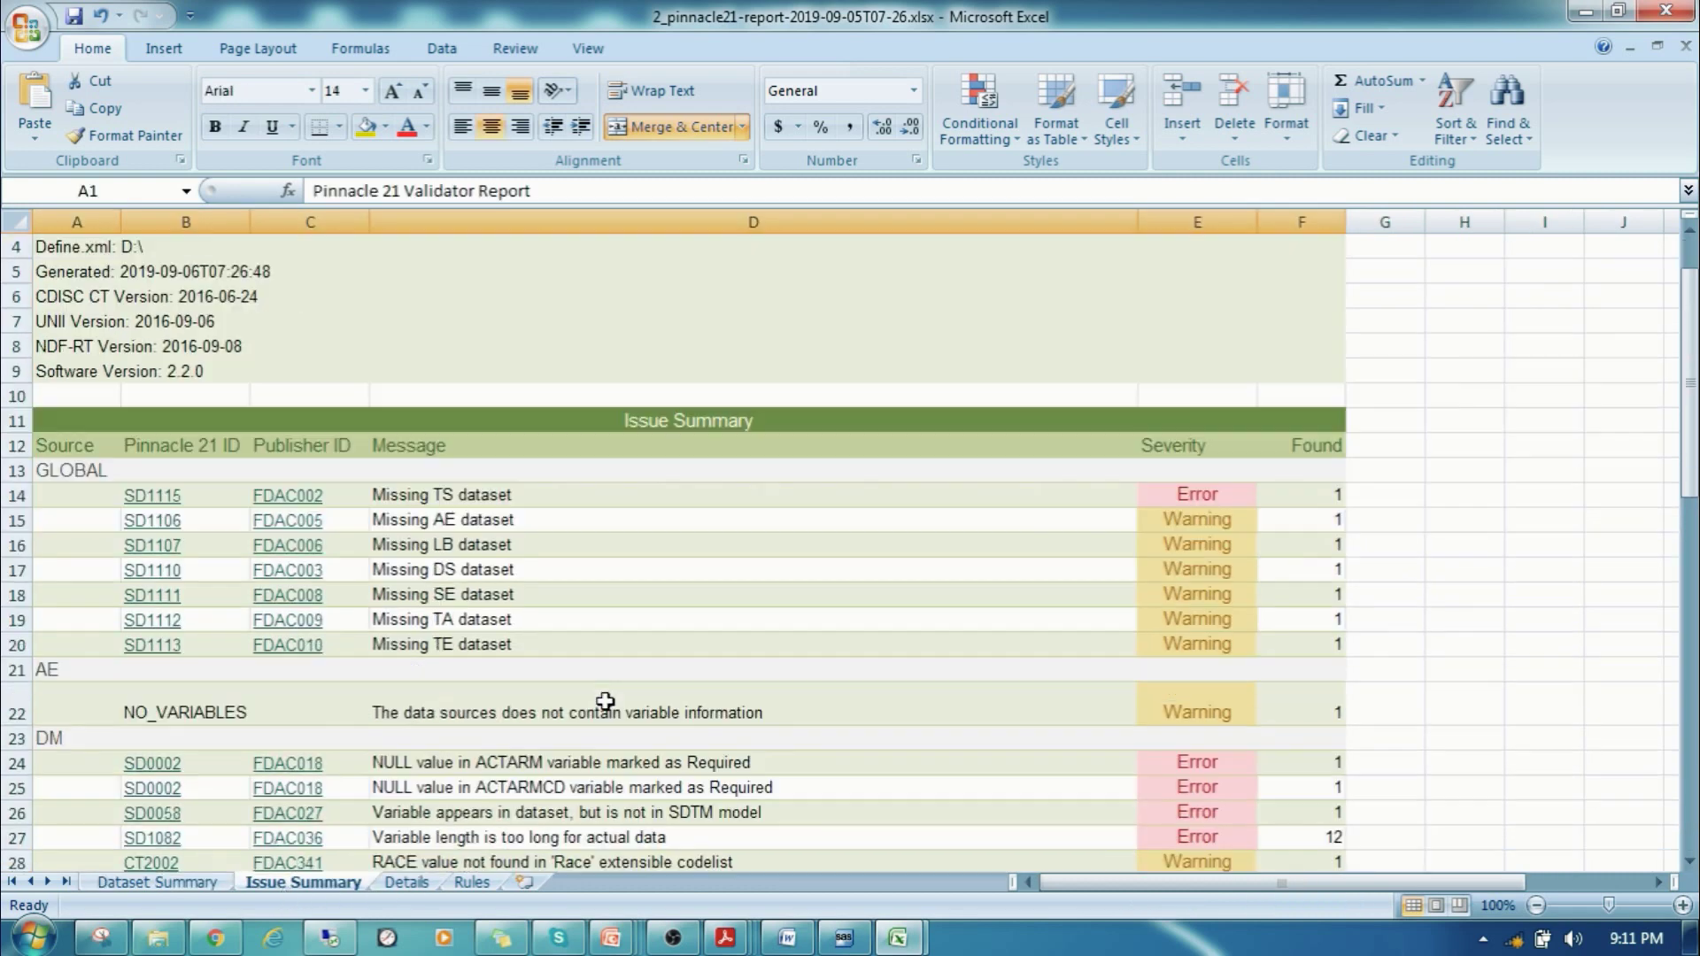
pyautogui.scroll(-2, 605, 701)
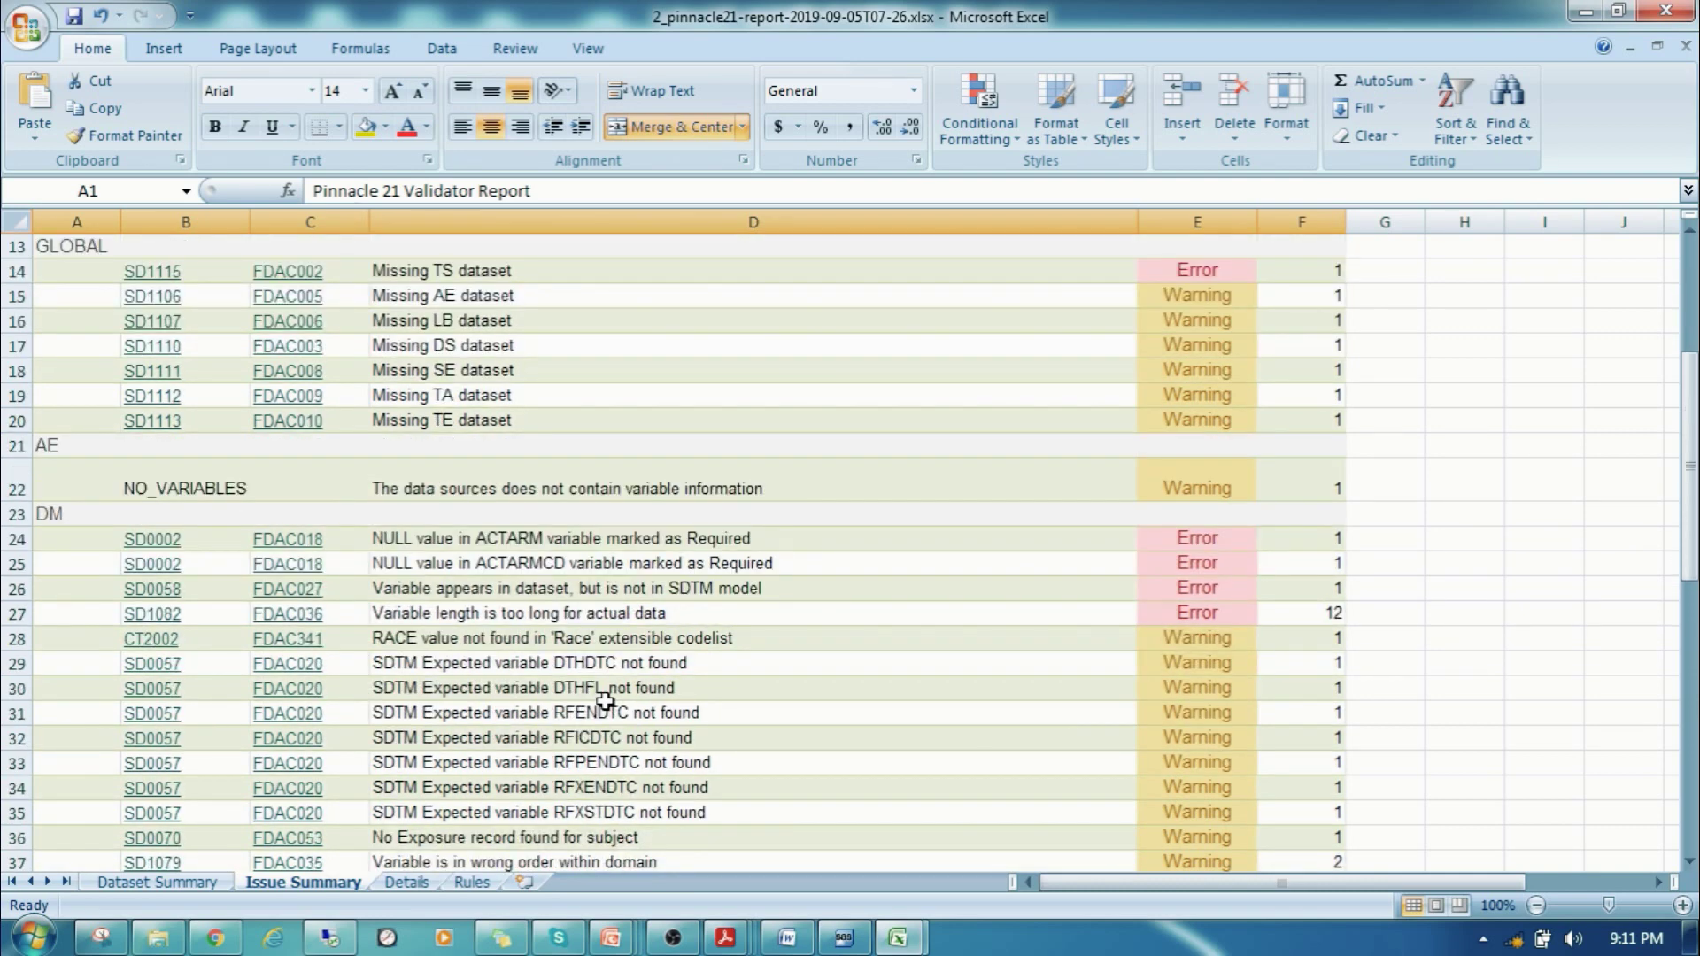
pyautogui.click(516, 540)
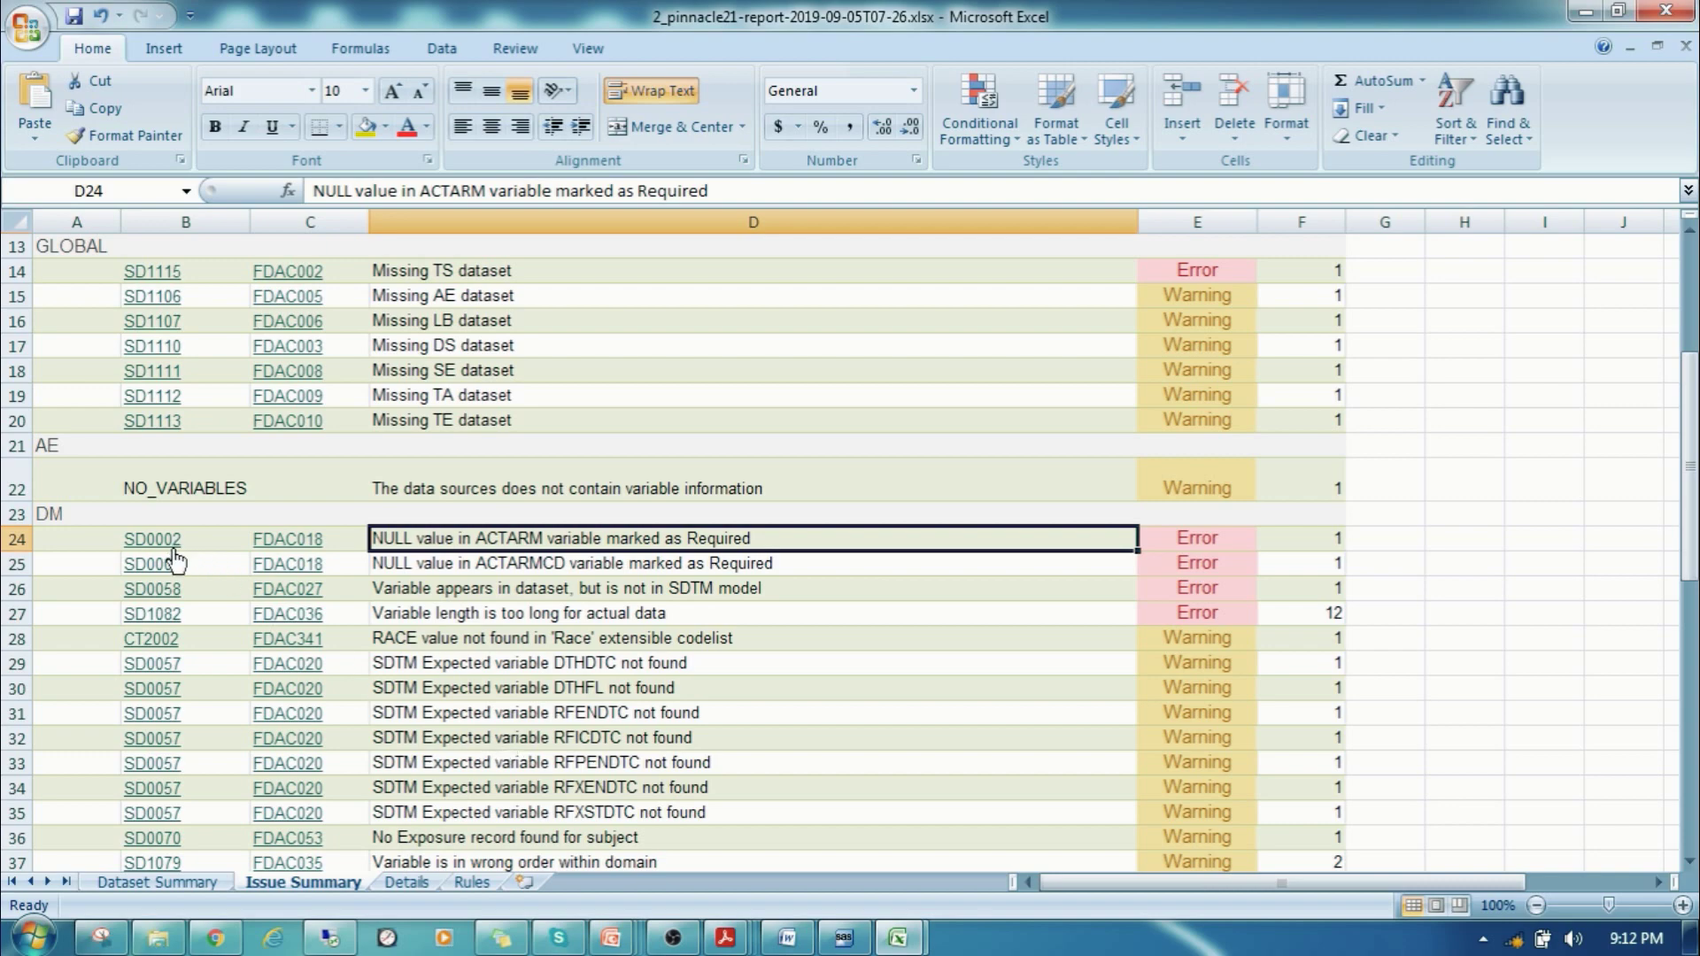
# Look through the DM, EX and SUPPDM records on the Details sheet and return to the Issue Summary sheet.
pyautogui.click(413, 889)
pyautogui.scroll(-4, 585, 681)
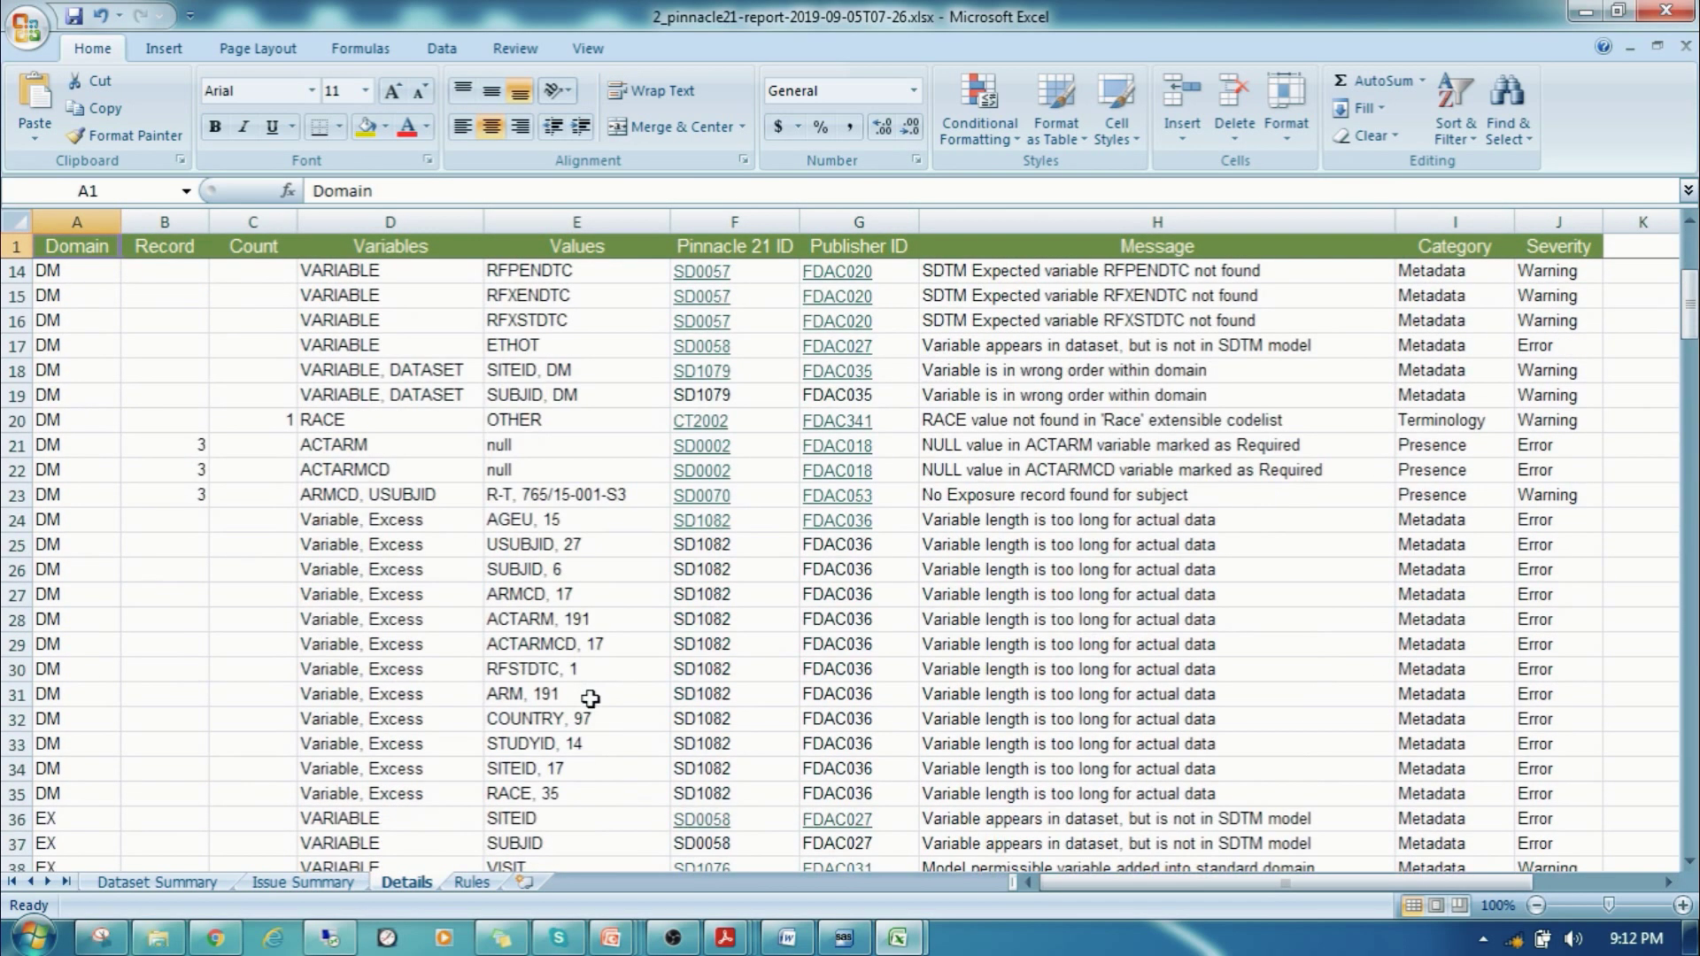
pyautogui.scroll(-8, 589, 699)
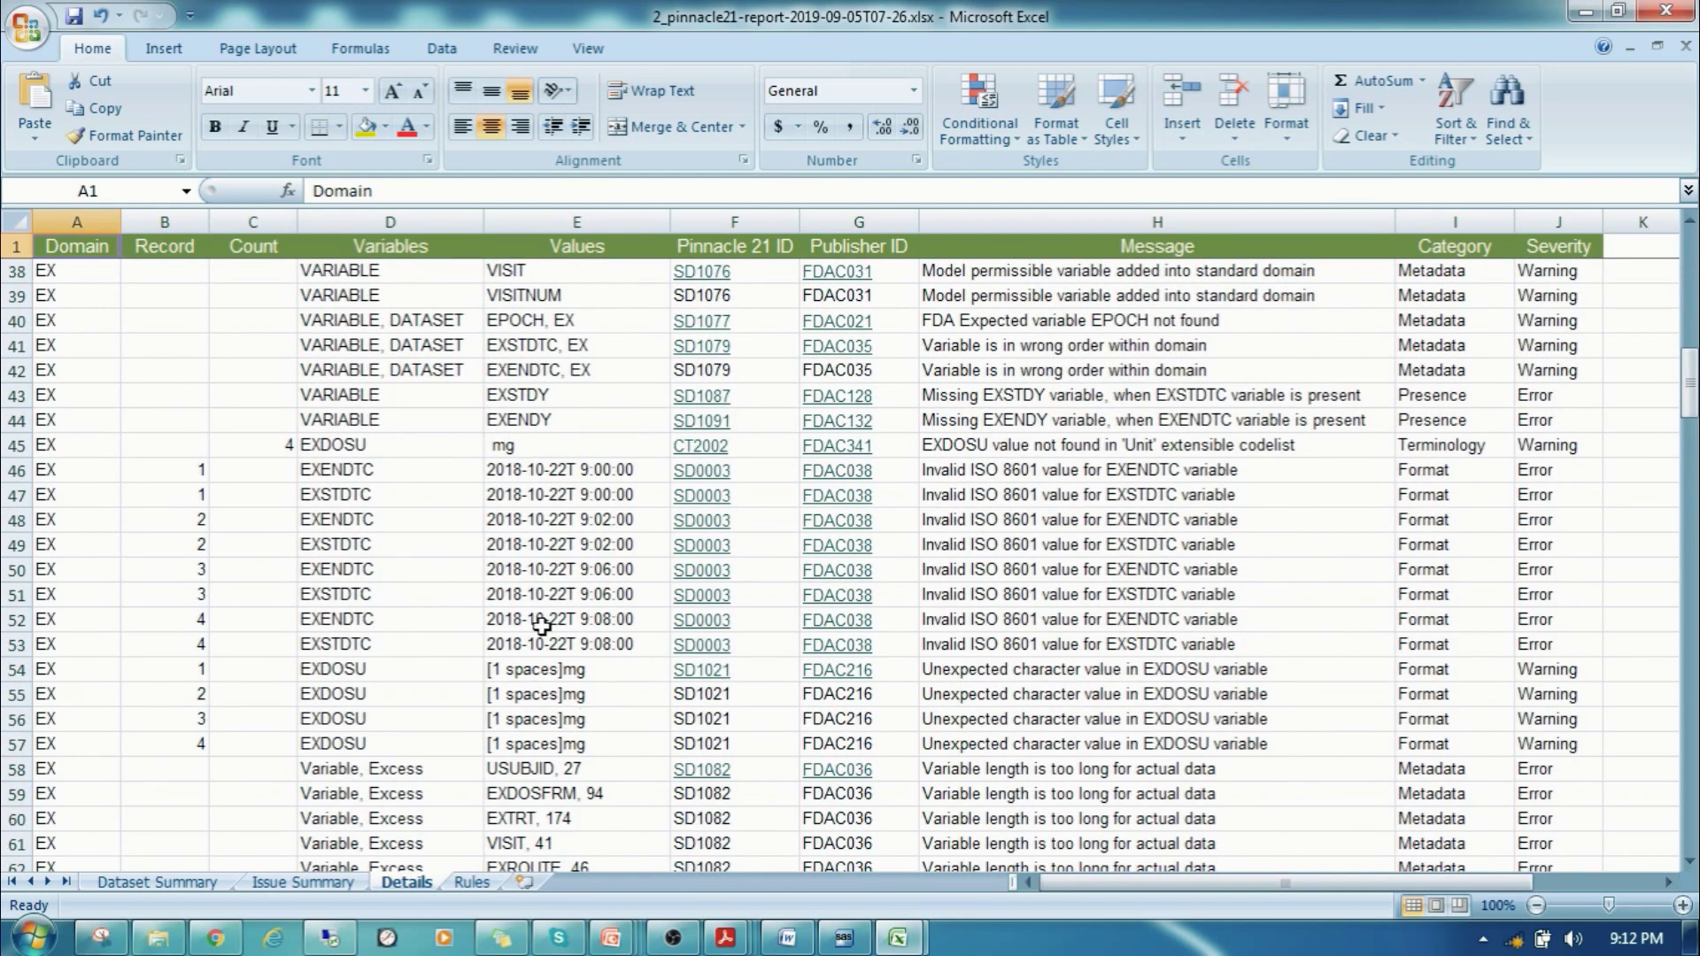
pyautogui.scroll(-3, 535, 648)
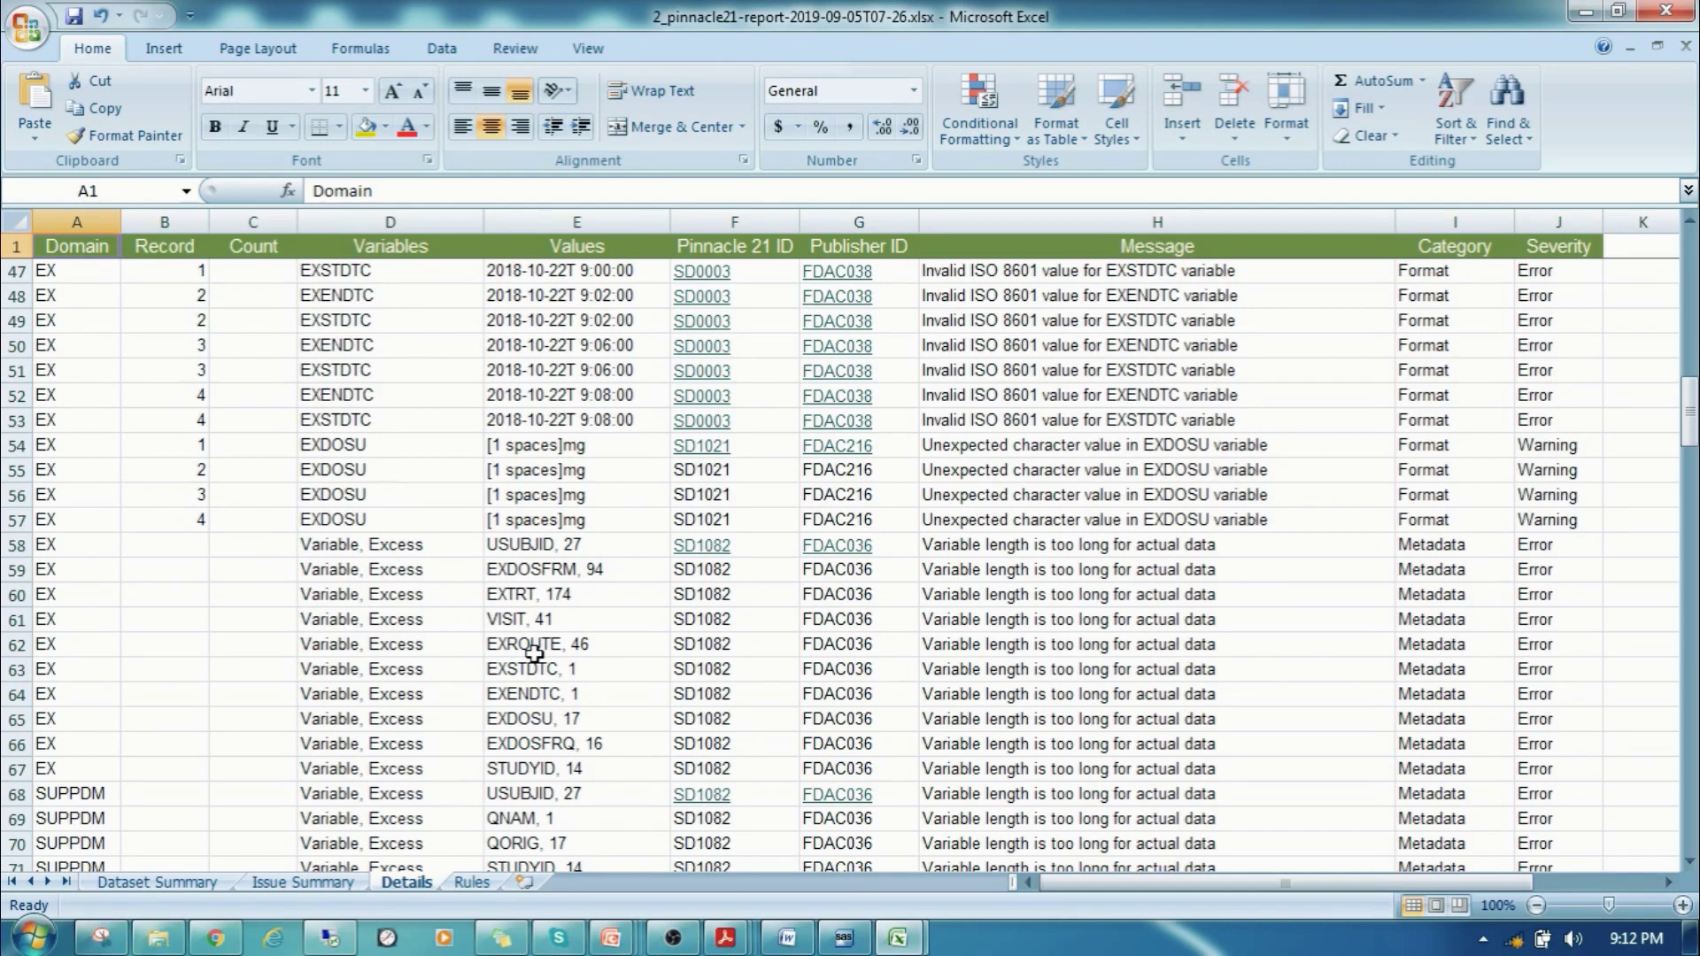
pyautogui.scroll(-4, 535, 653)
pyautogui.click(342, 883)
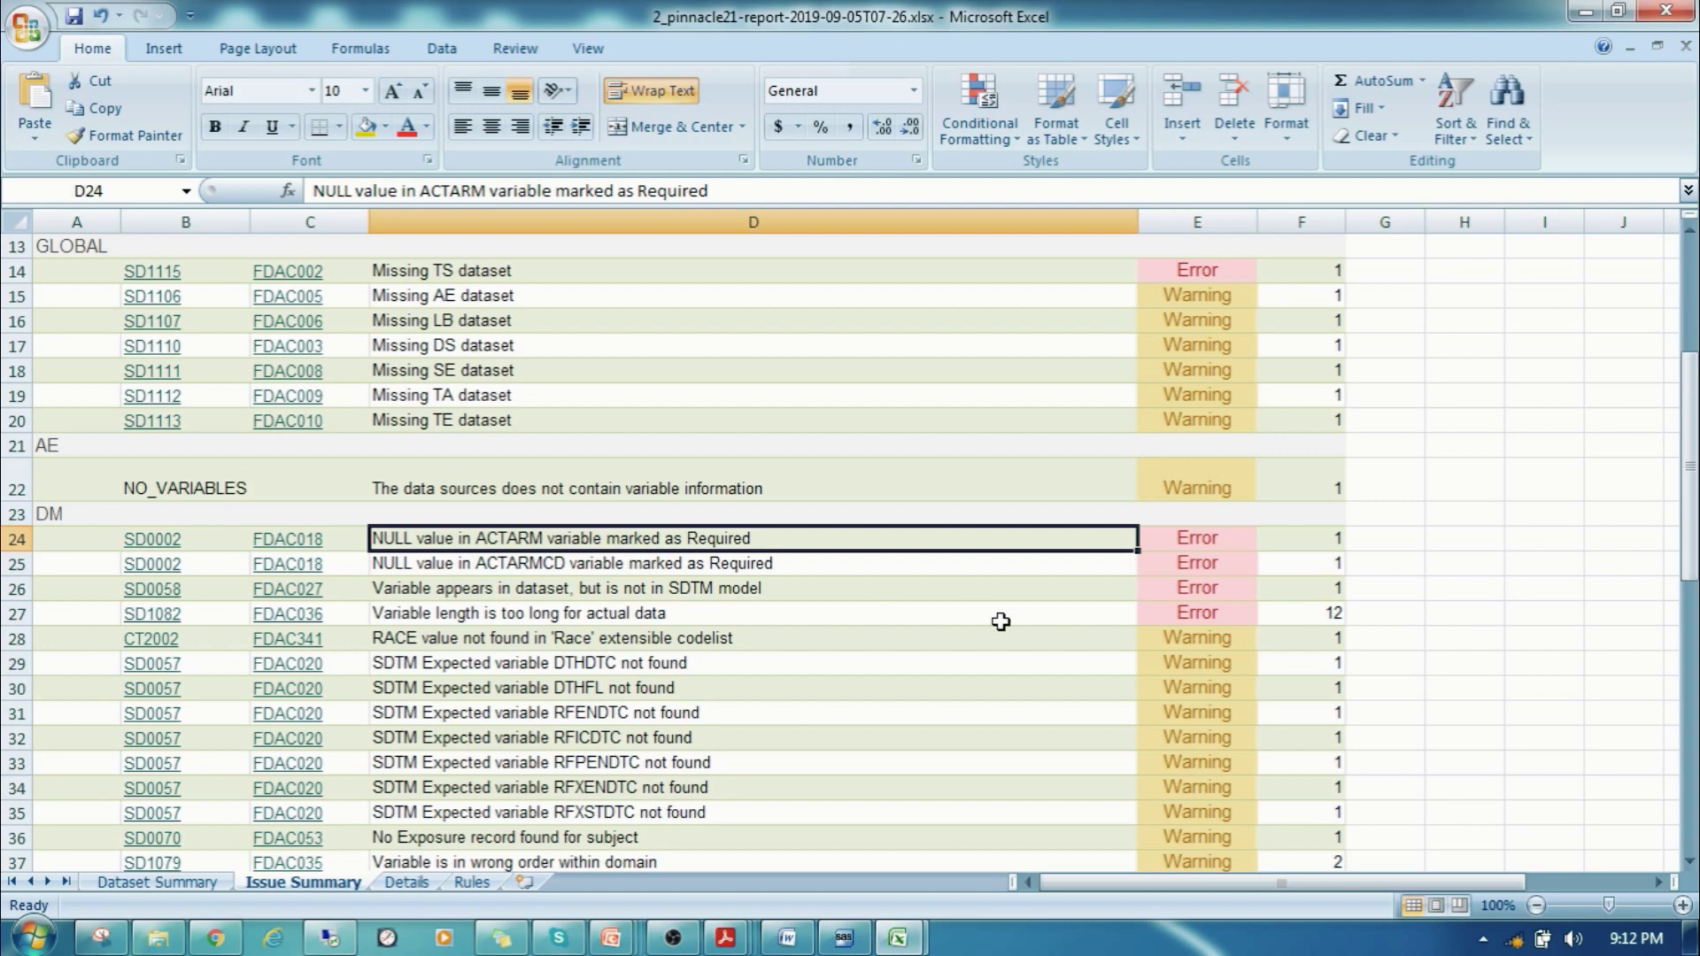
# Go back to the Details sheet and select the first DM message about variable length being too long.
pyautogui.click(407, 882)
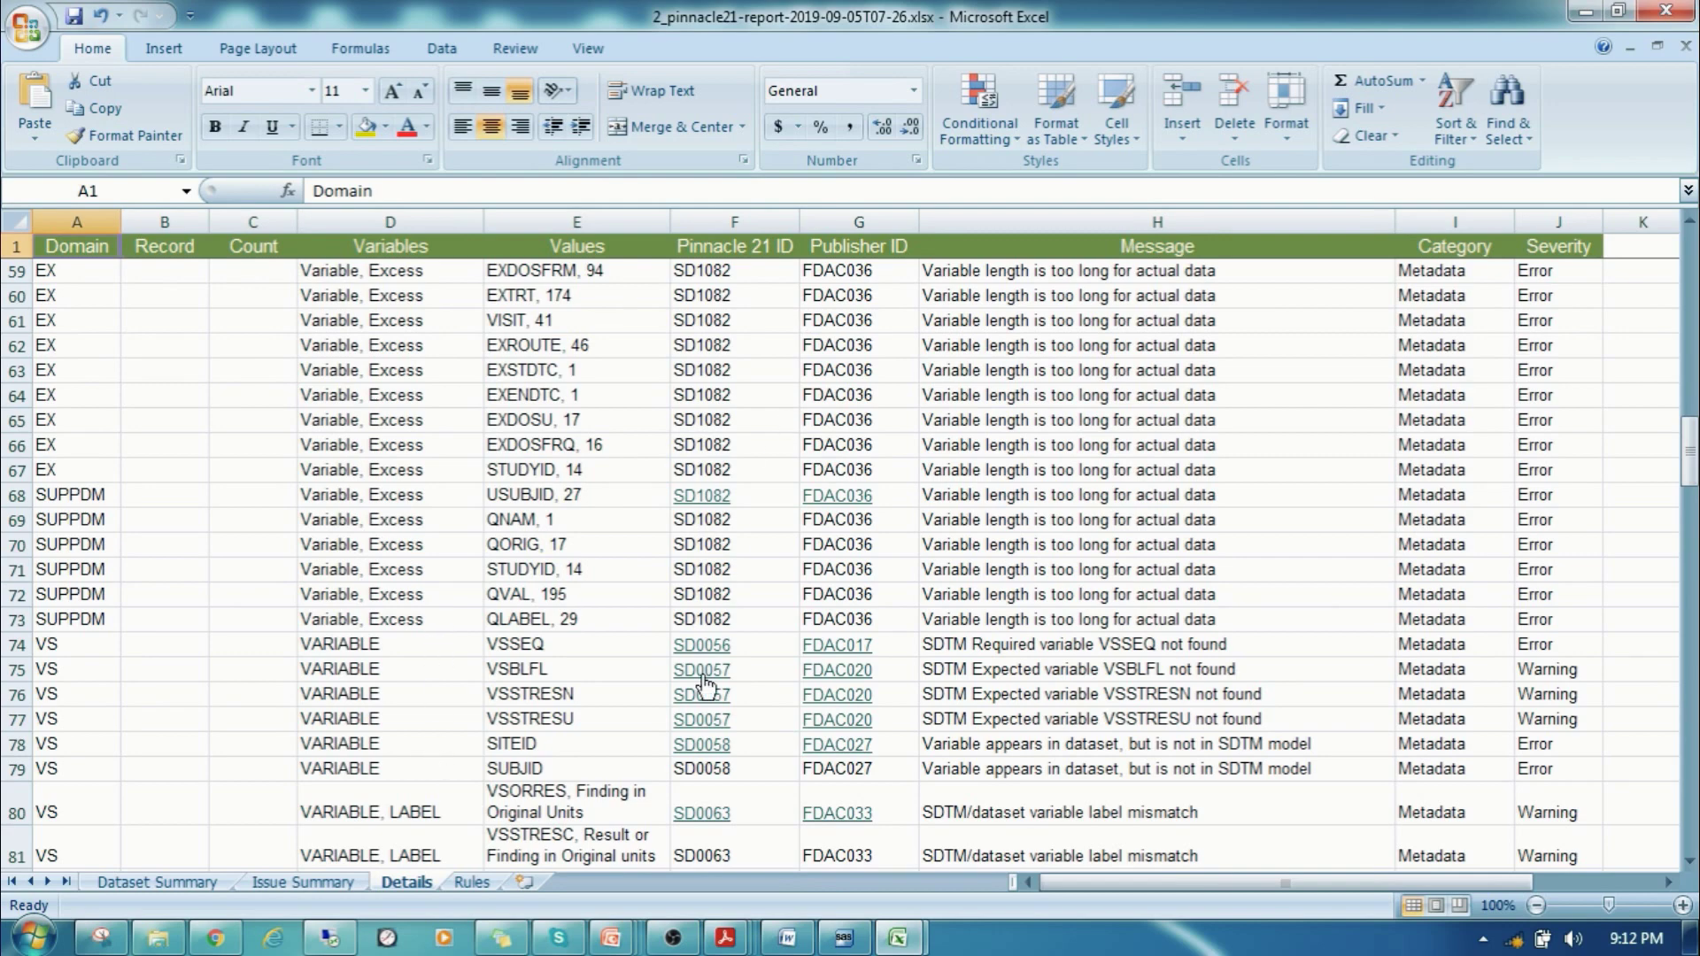
pyautogui.scroll(9, 705, 684)
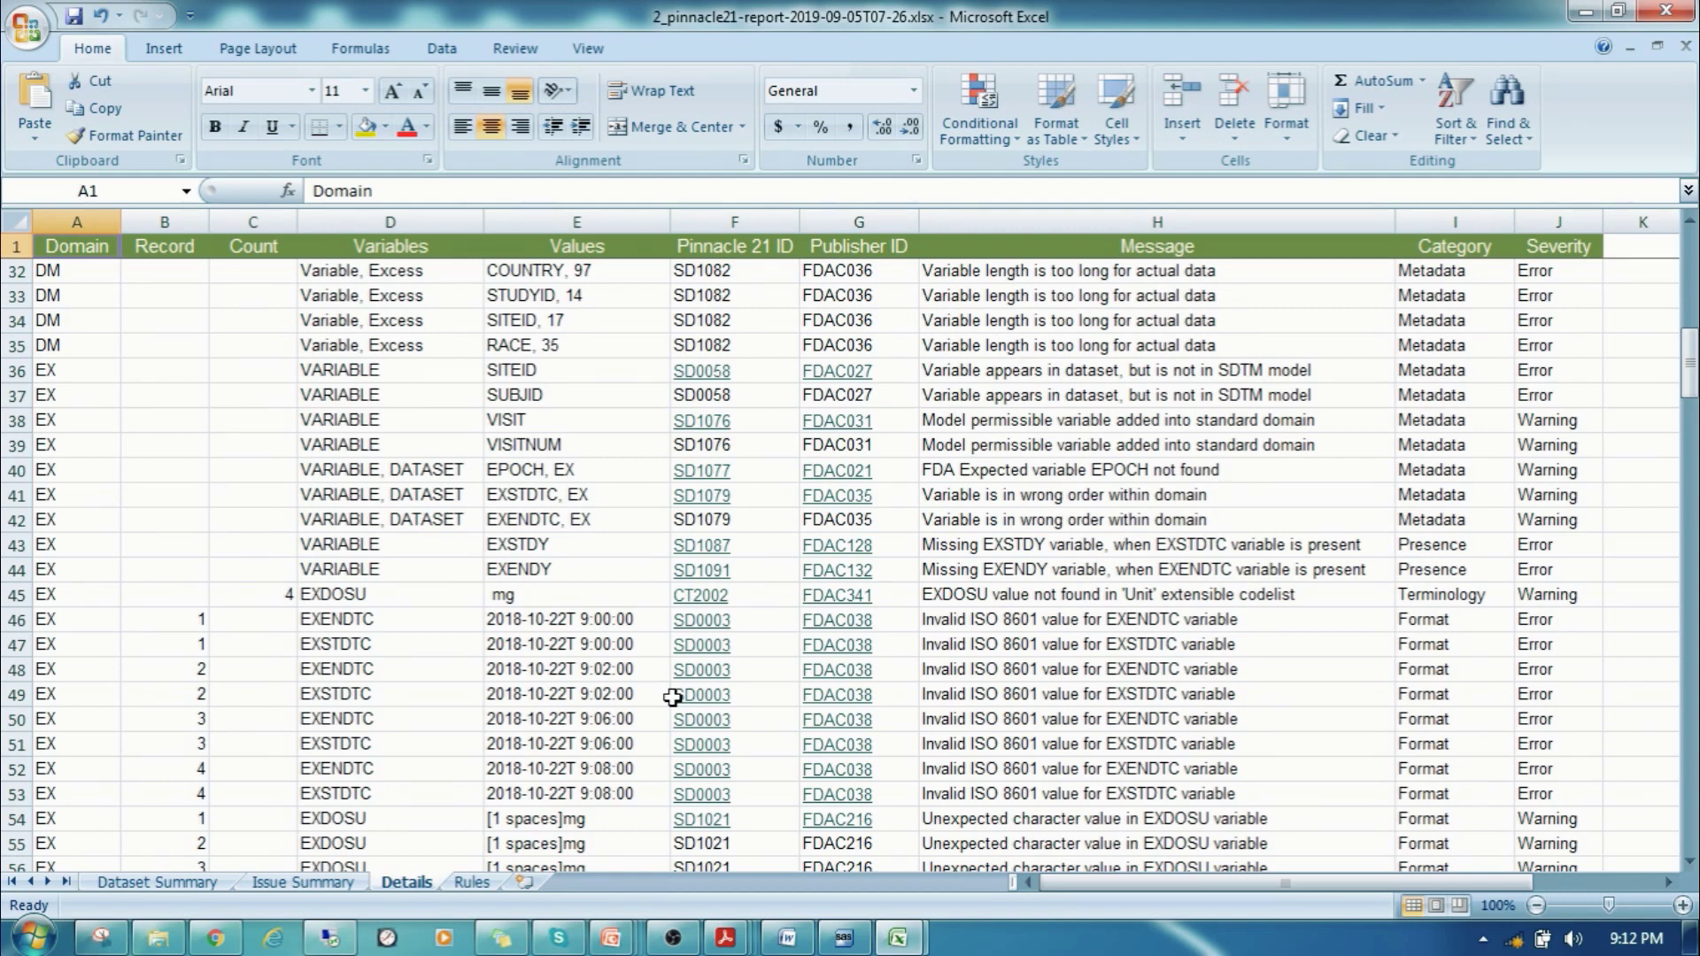
pyautogui.scroll(6, 672, 697)
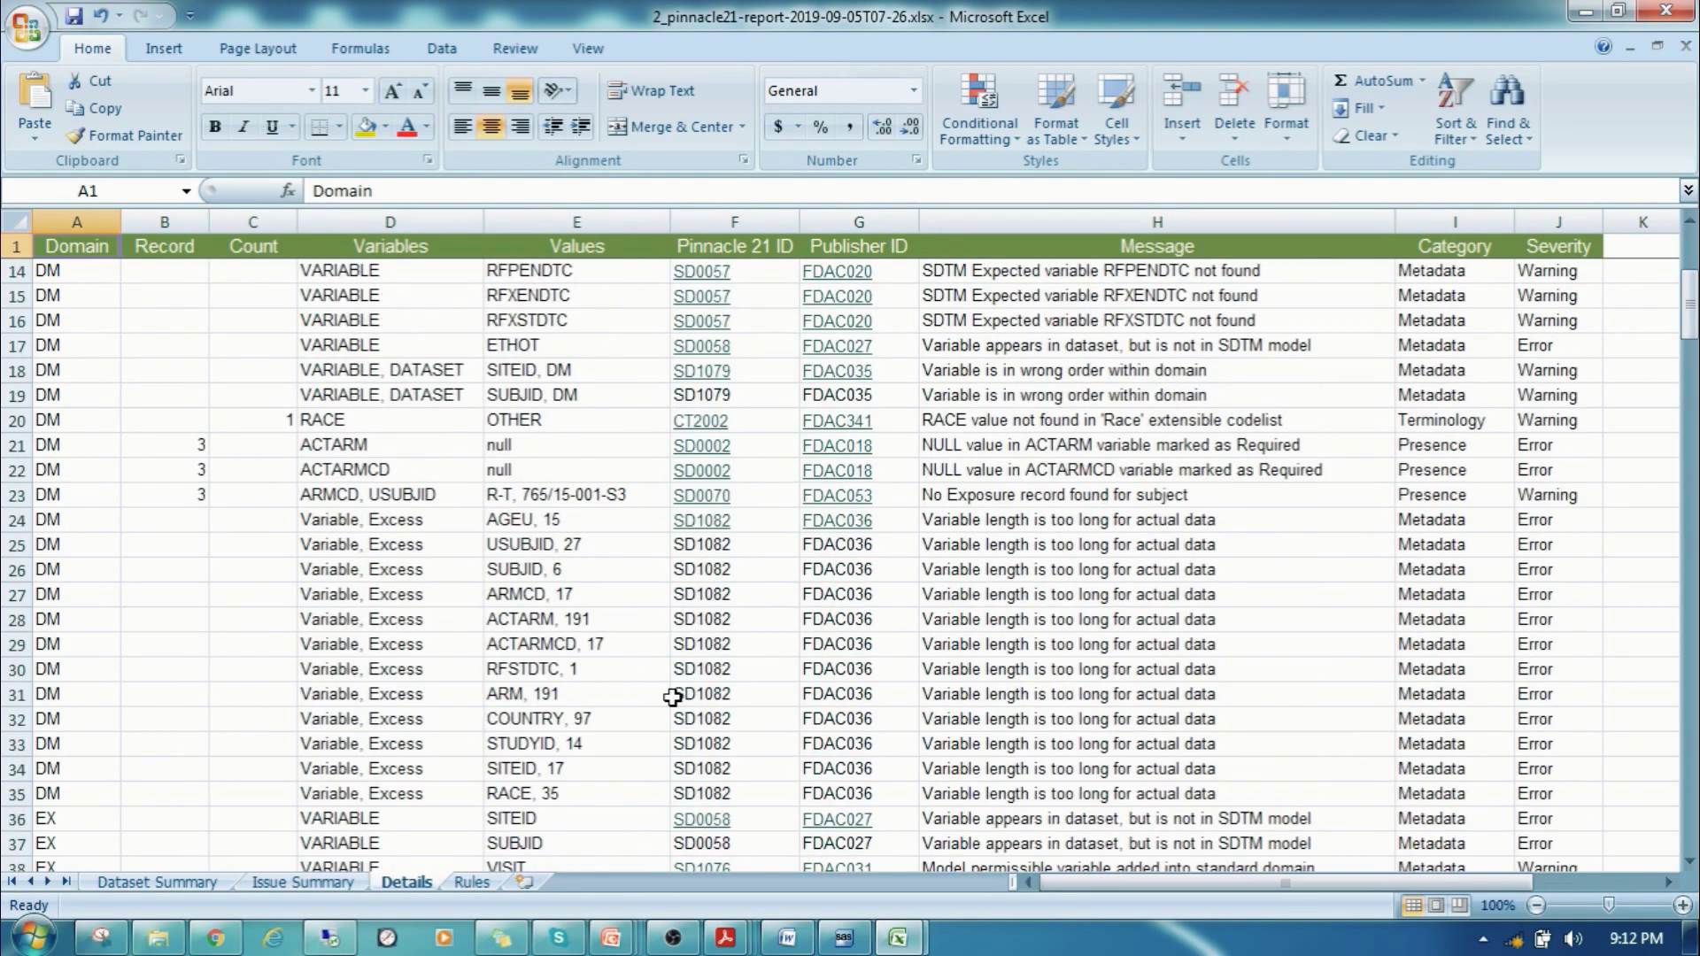
pyautogui.click(1142, 520)
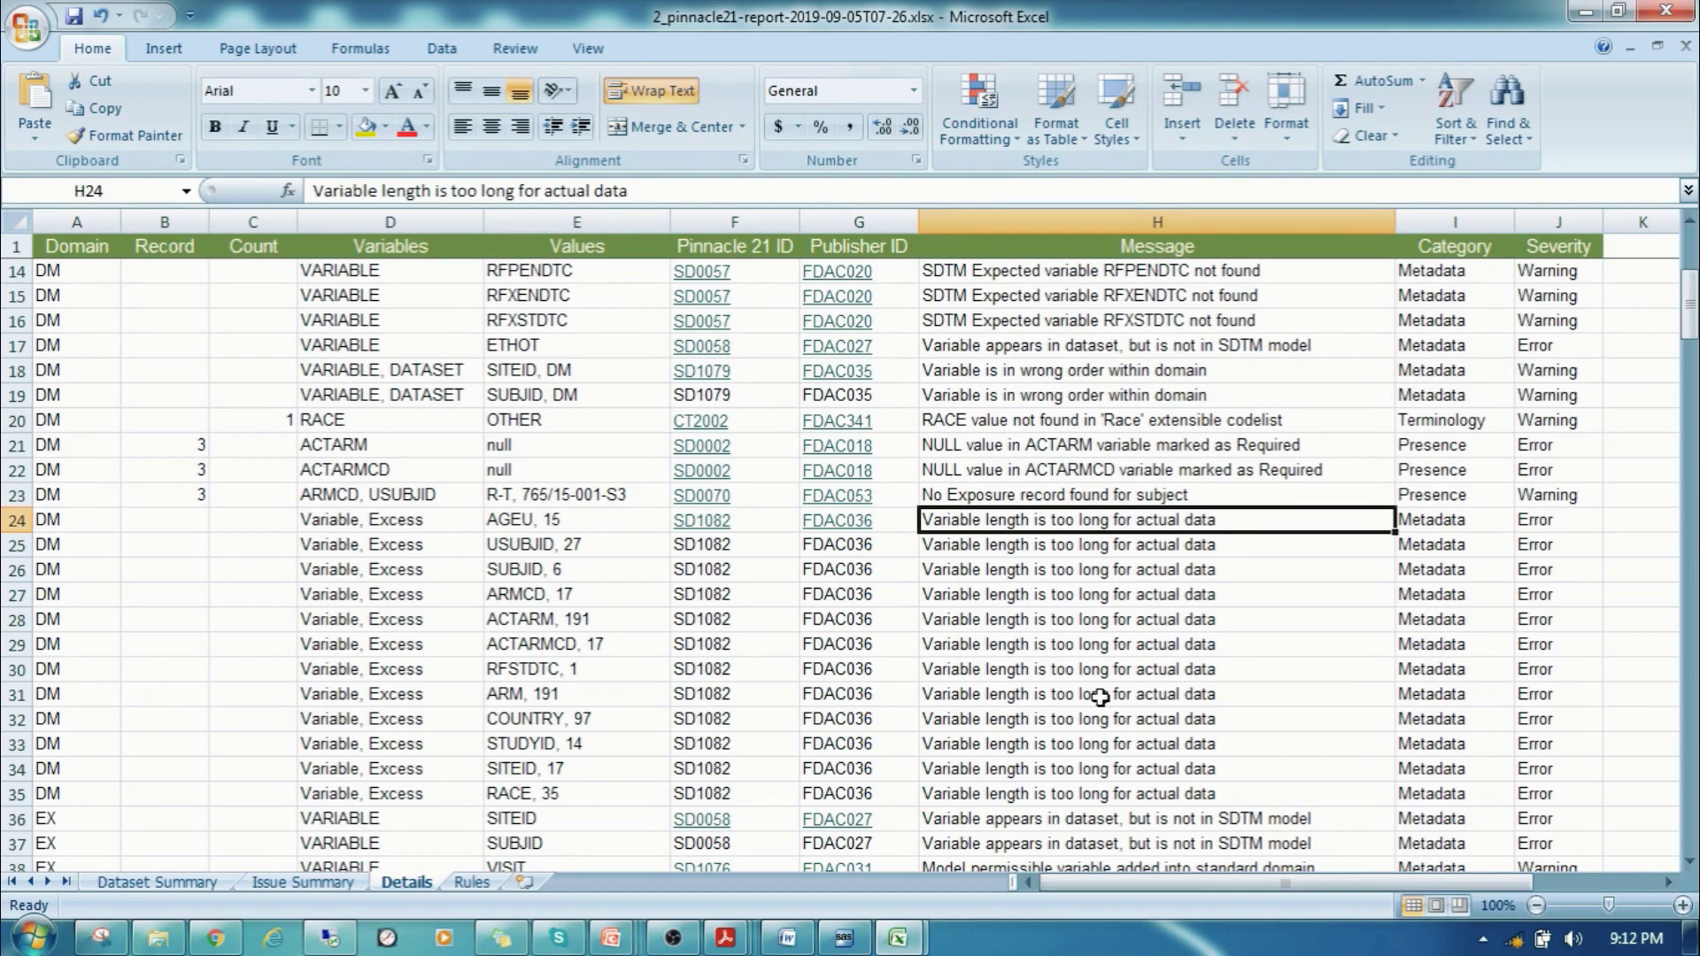
# Check the GLOBAL and DM messages at the start of the Details sheet and select the one about expected variable RFICDTC.
pyautogui.scroll(3, 1220, 556)
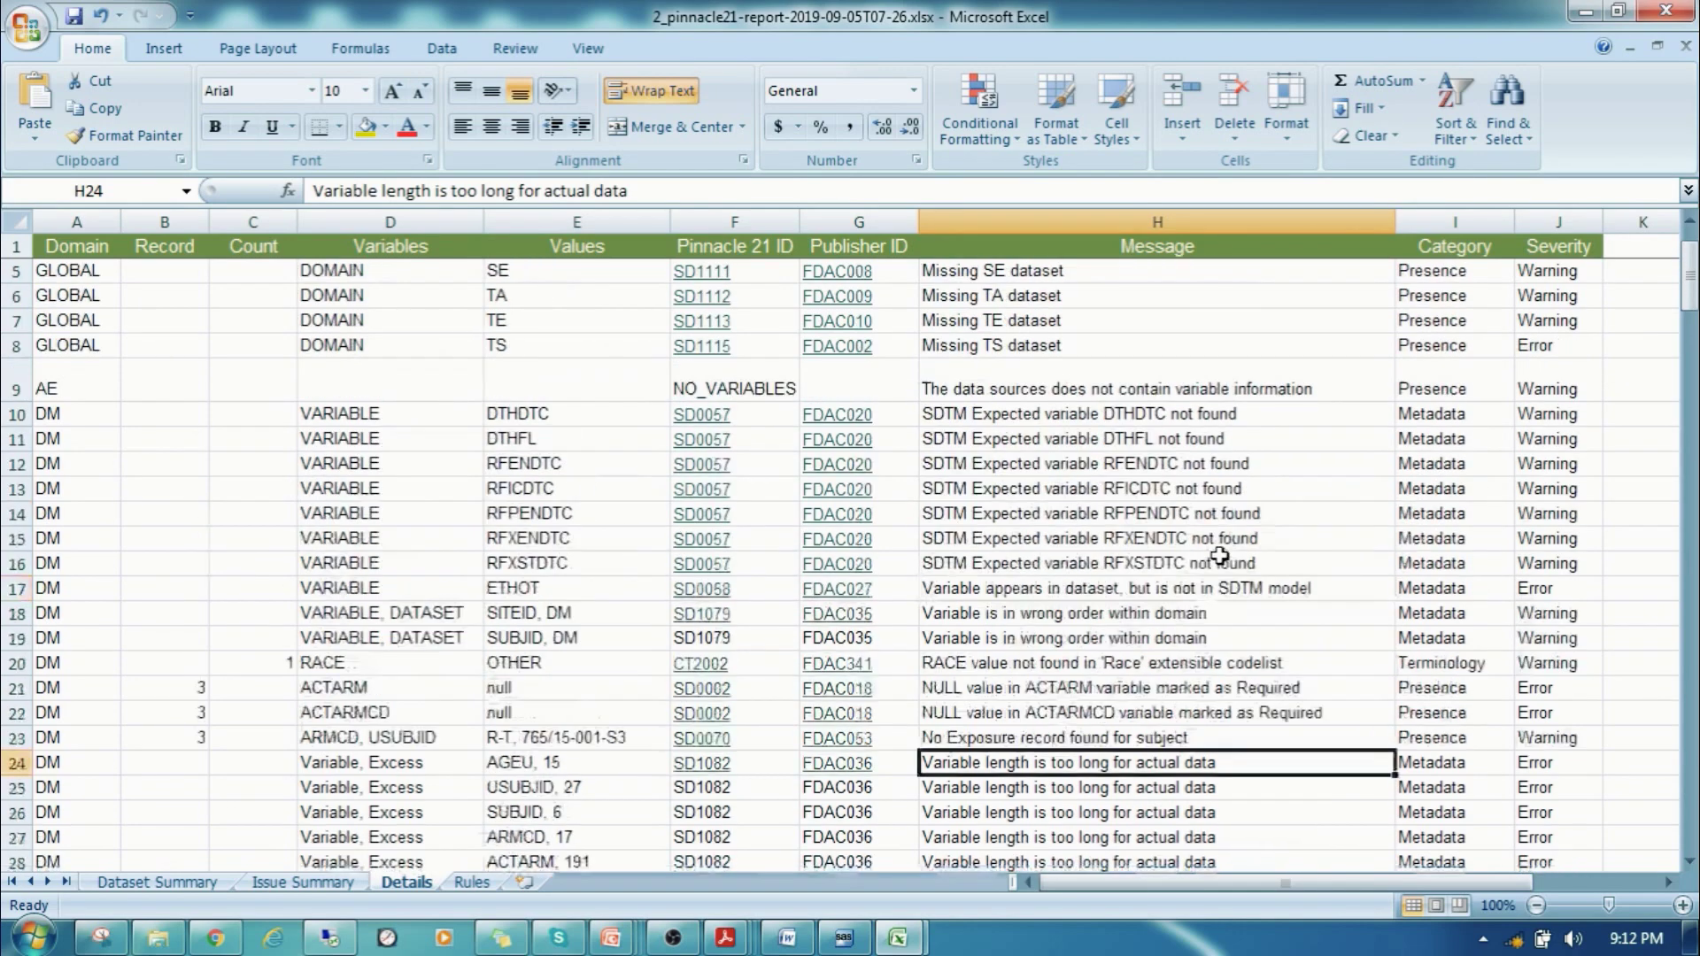
pyautogui.scroll(1, 1066, 488)
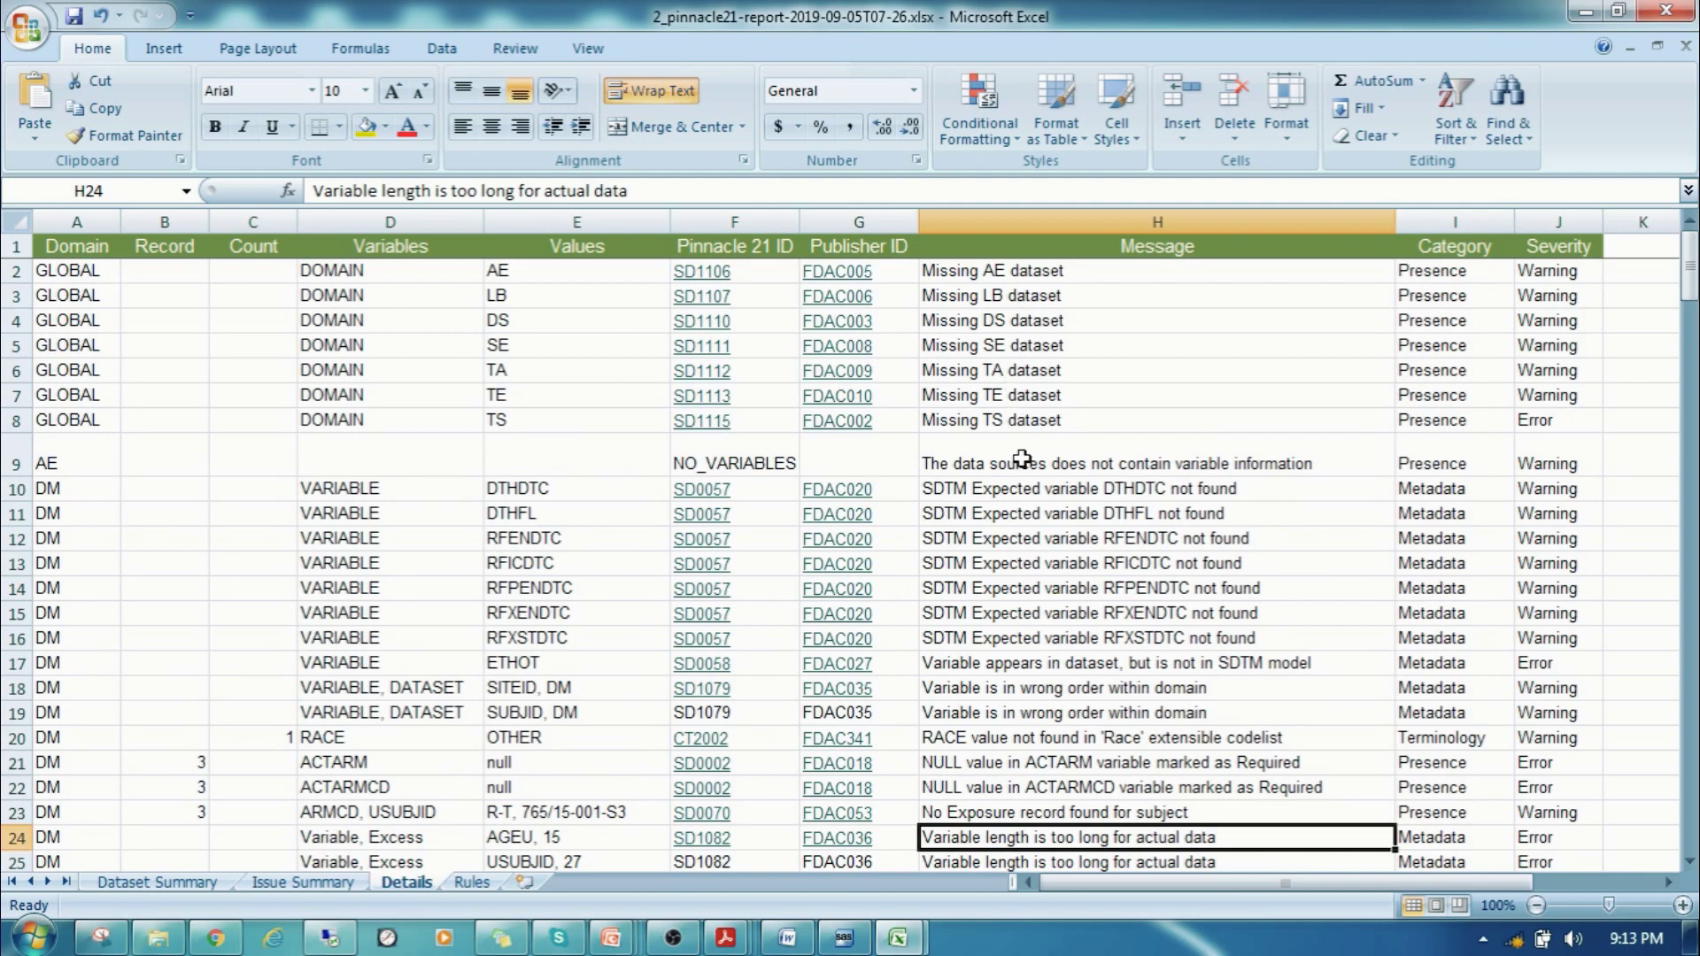
pyautogui.scroll(-3, 1023, 460)
pyautogui.scroll(2, 1028, 589)
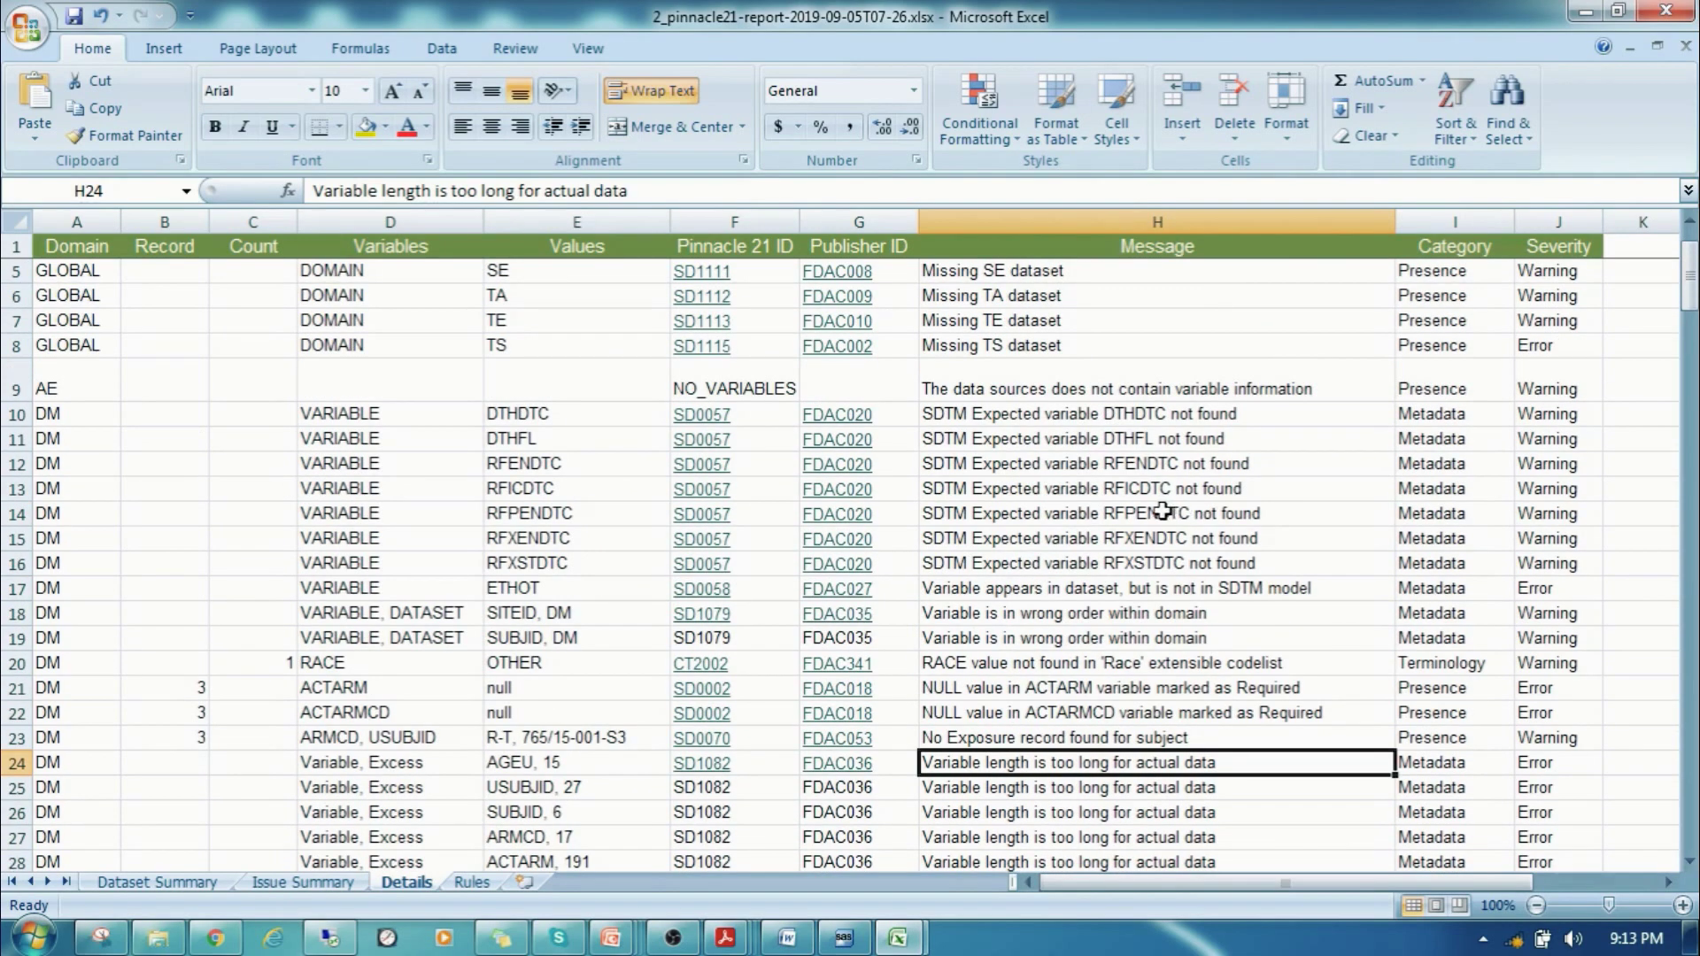
pyautogui.click(1071, 486)
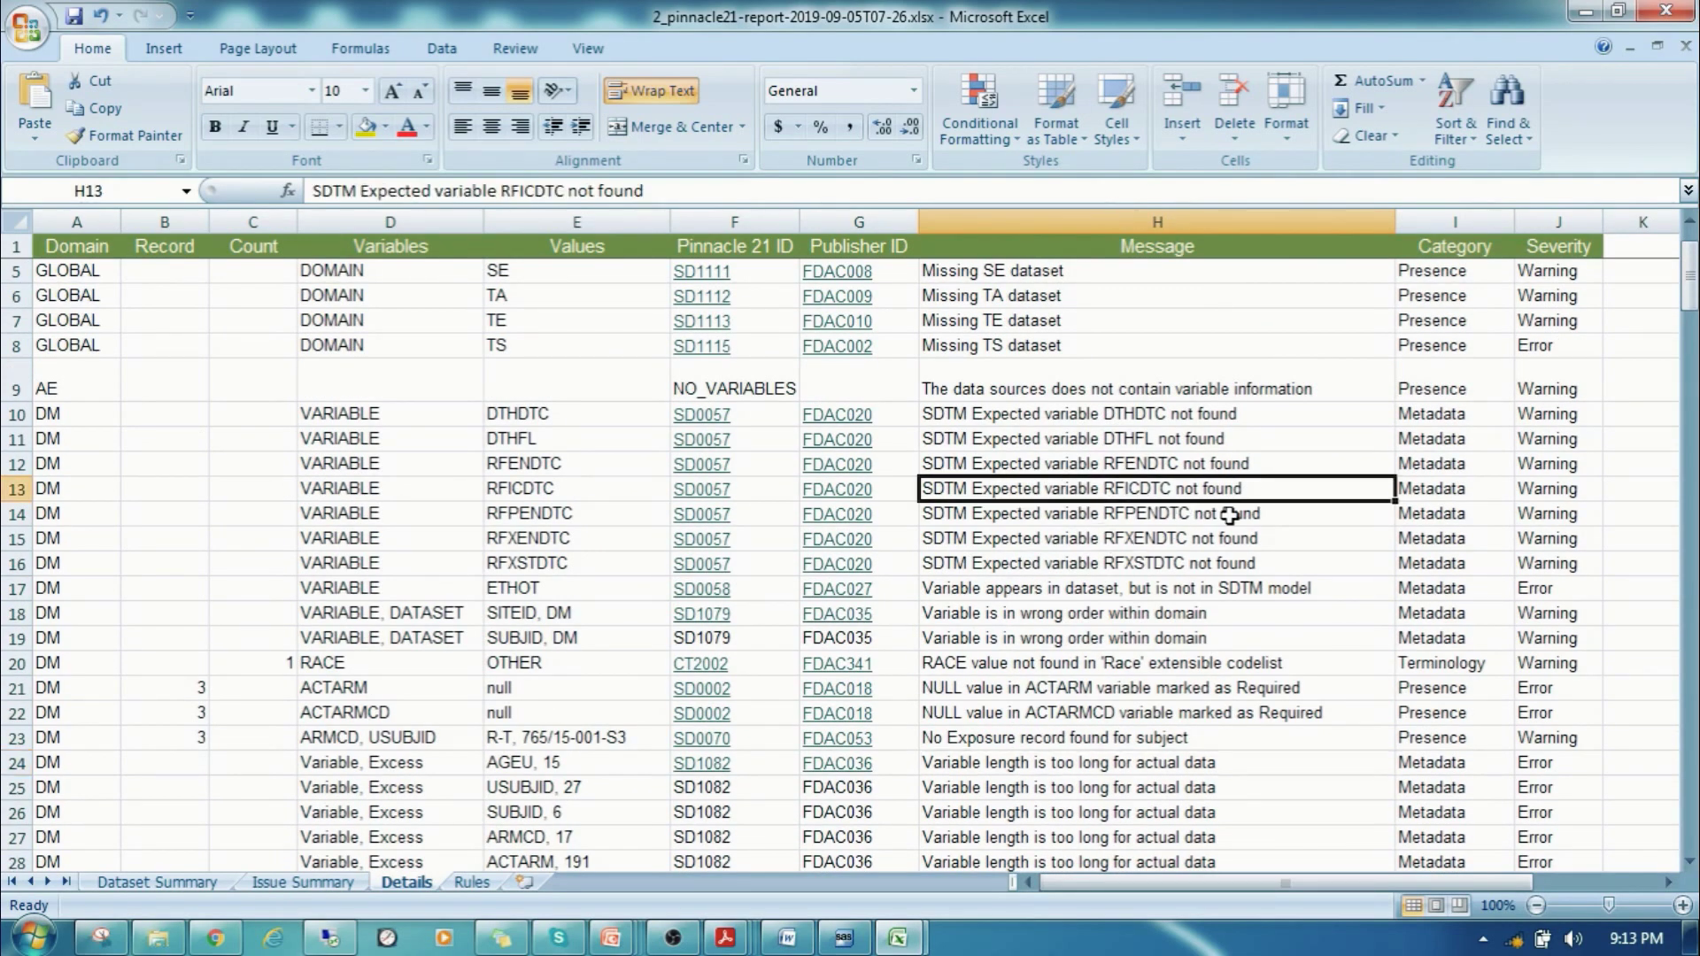
# Inspect the EX messages on ISO 8601 dates and variable length, and the VS message on variable label mismatch.
pyautogui.scroll(-11, 1231, 532)
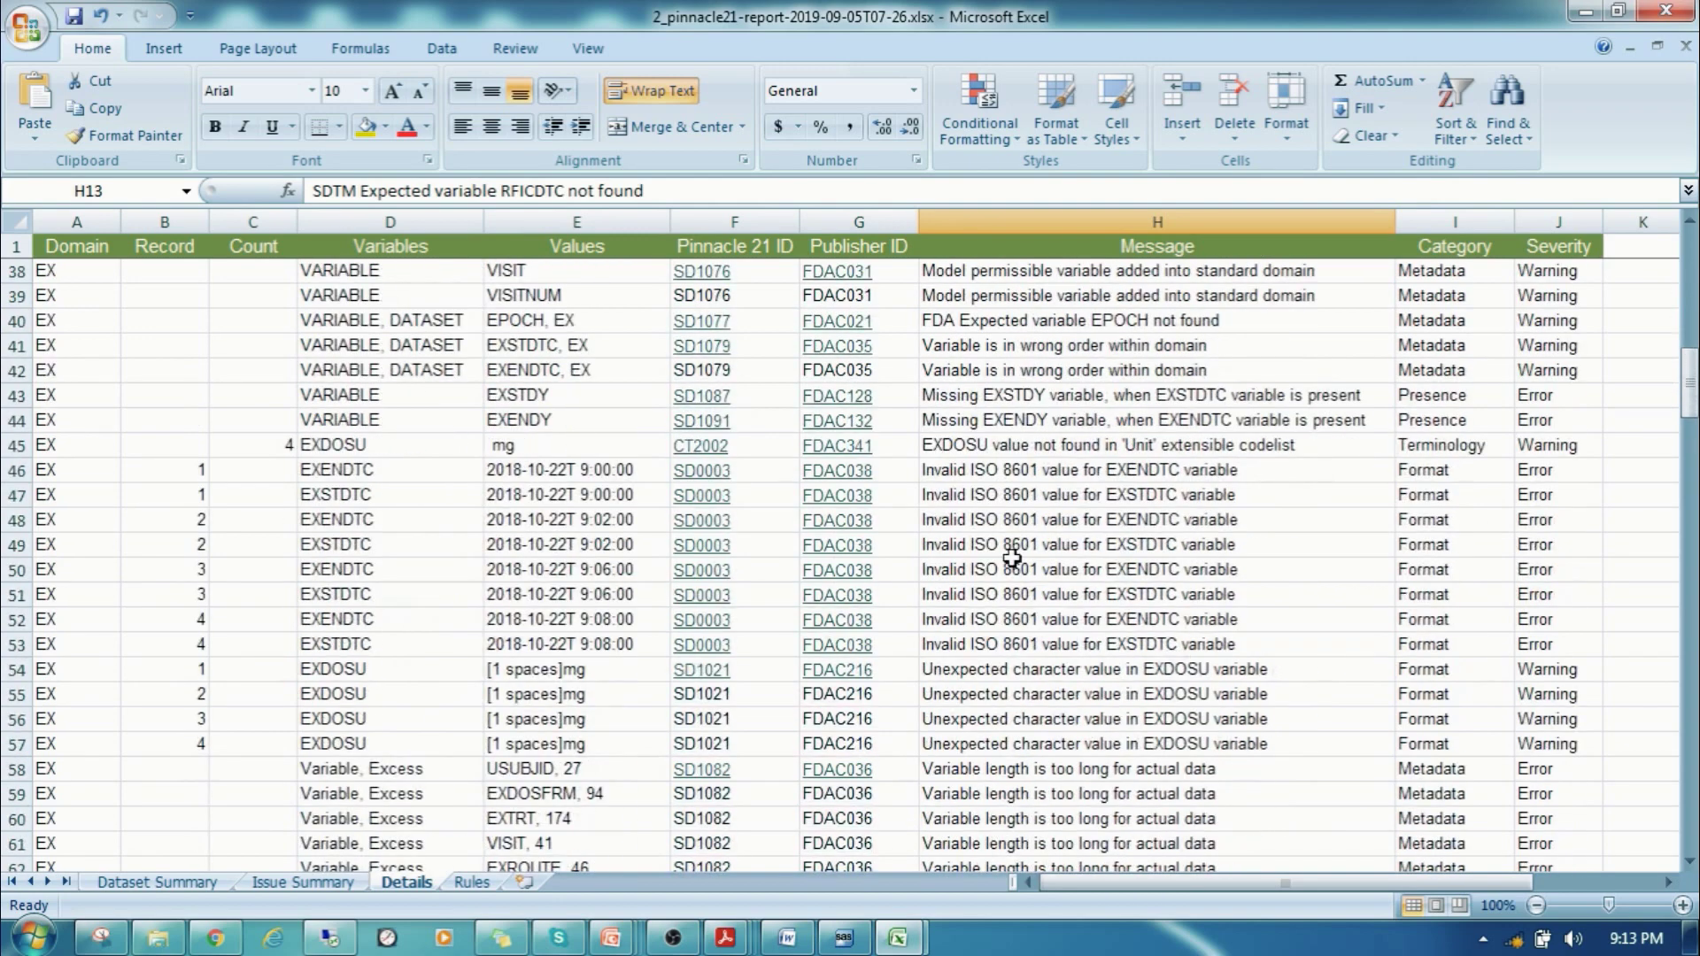
pyautogui.click(1014, 545)
pyautogui.scroll(-4, 1253, 584)
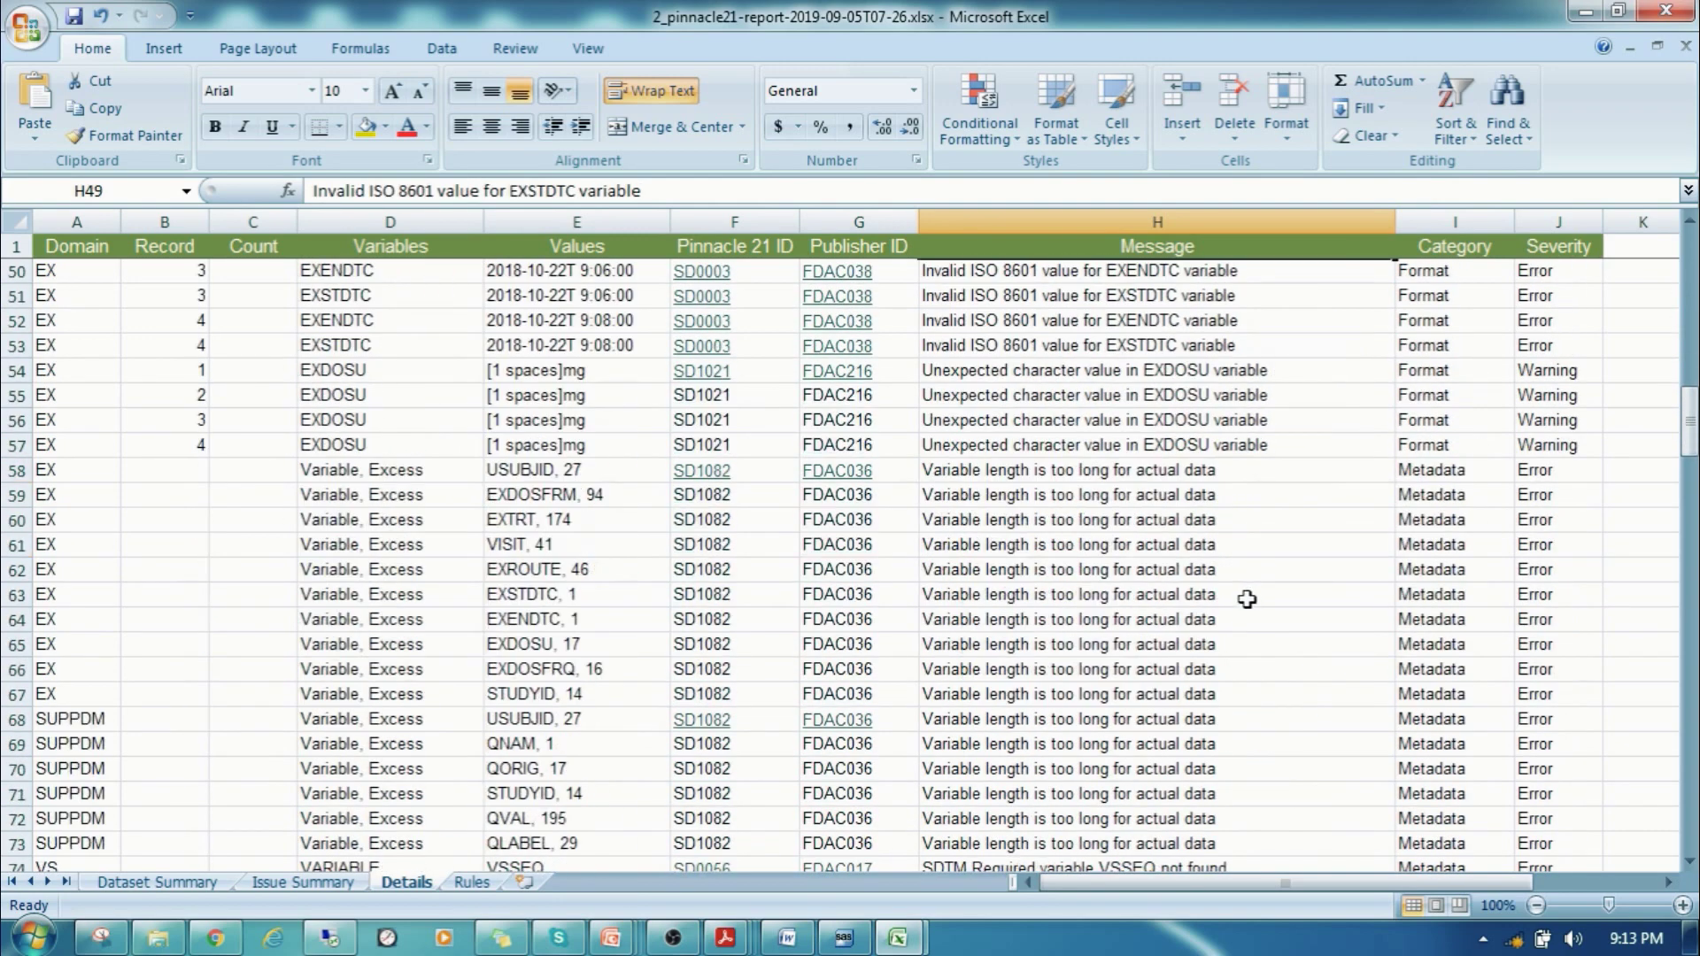
pyautogui.click(1082, 650)
pyautogui.scroll(-6, 1082, 655)
pyautogui.click(1066, 588)
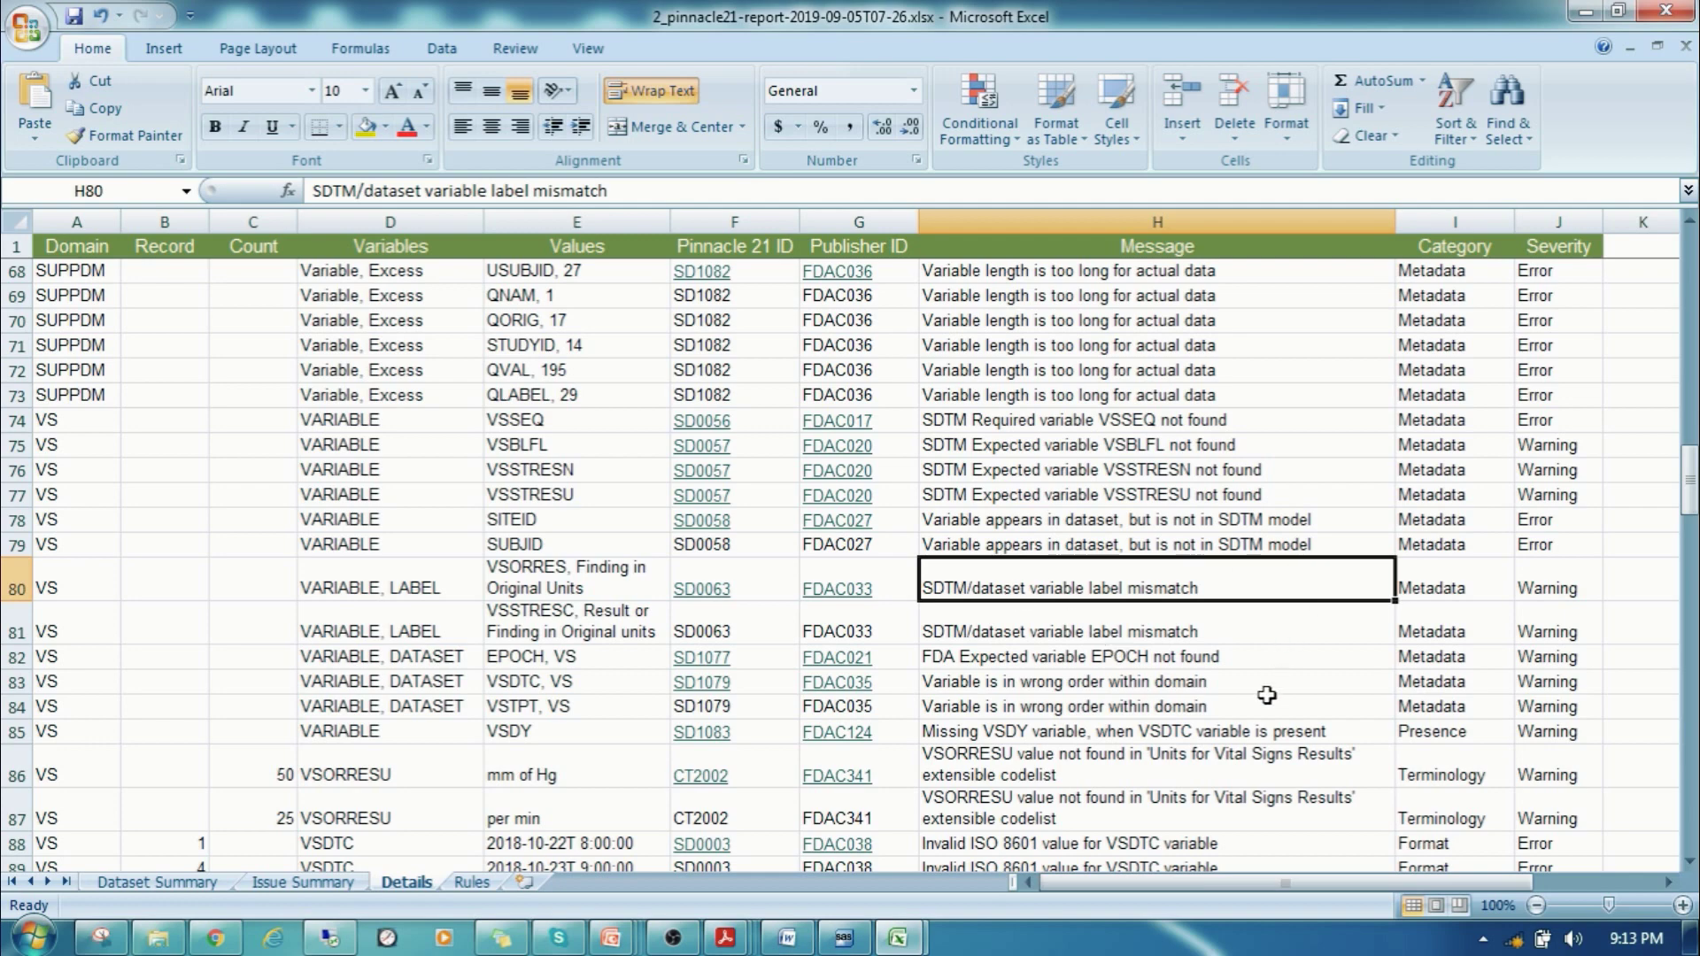
# Inspect the VS messages about invalid ISO 8601 VSDTC values and missing VSSTRESC values.
pyautogui.scroll(-3, 1264, 709)
pyautogui.scroll(-2, 1265, 708)
pyautogui.click(1137, 524)
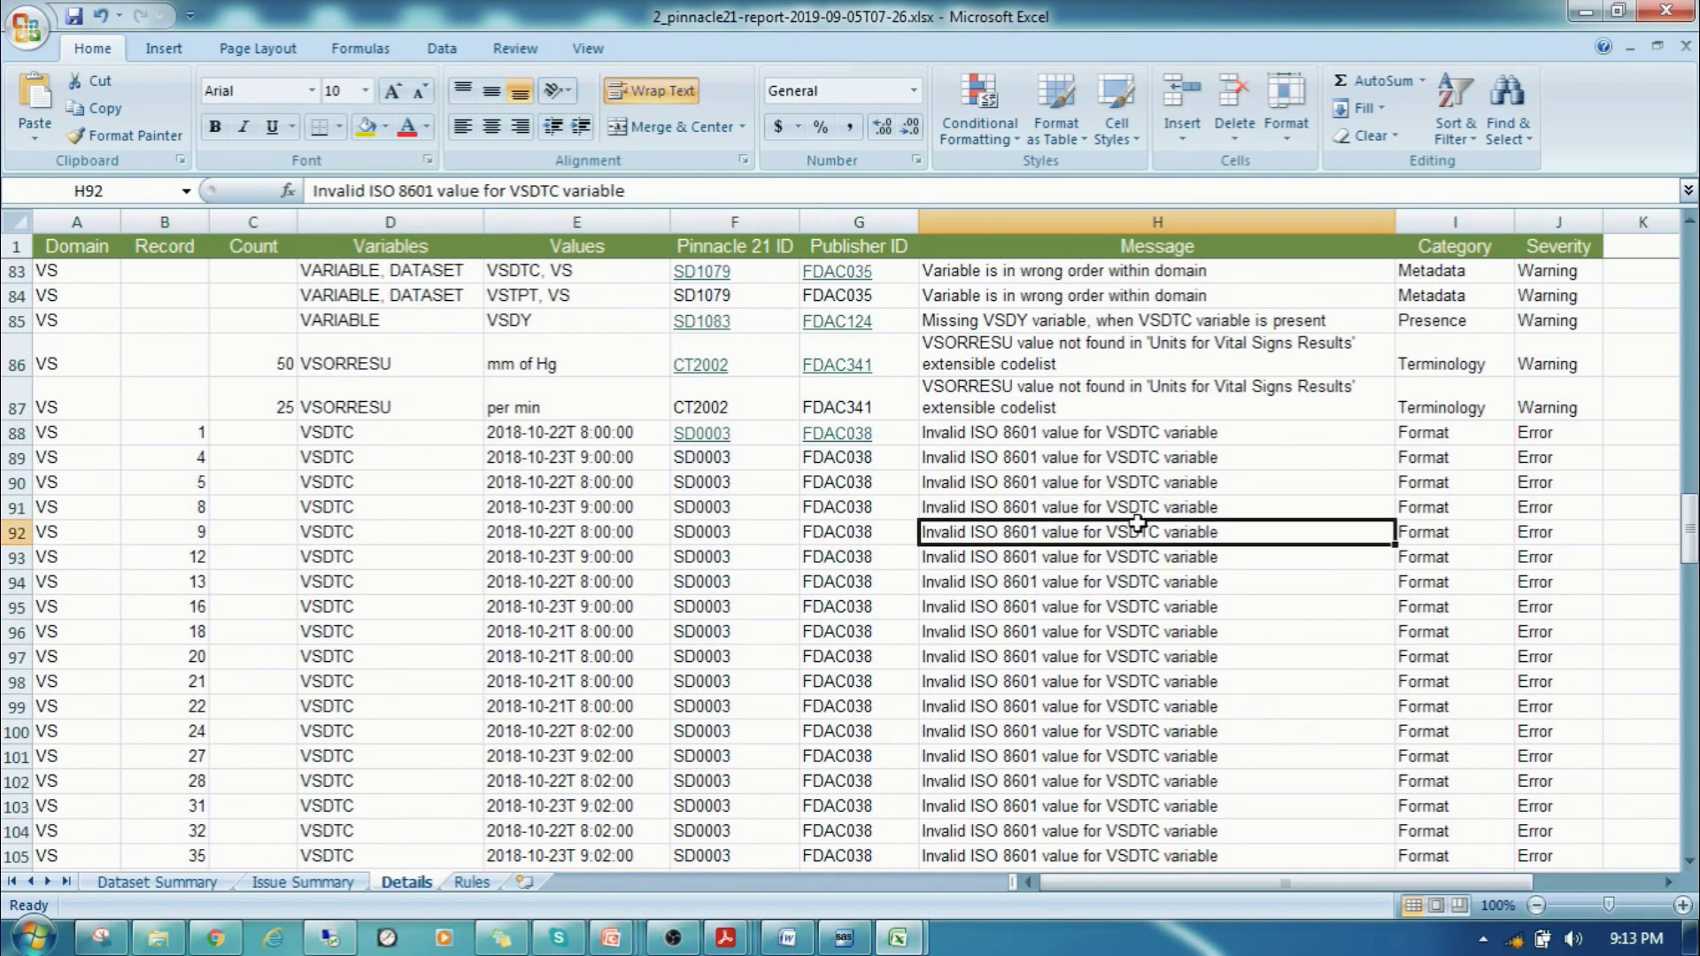
pyautogui.scroll(-1, 1152, 605)
pyautogui.scroll(-20, 1152, 605)
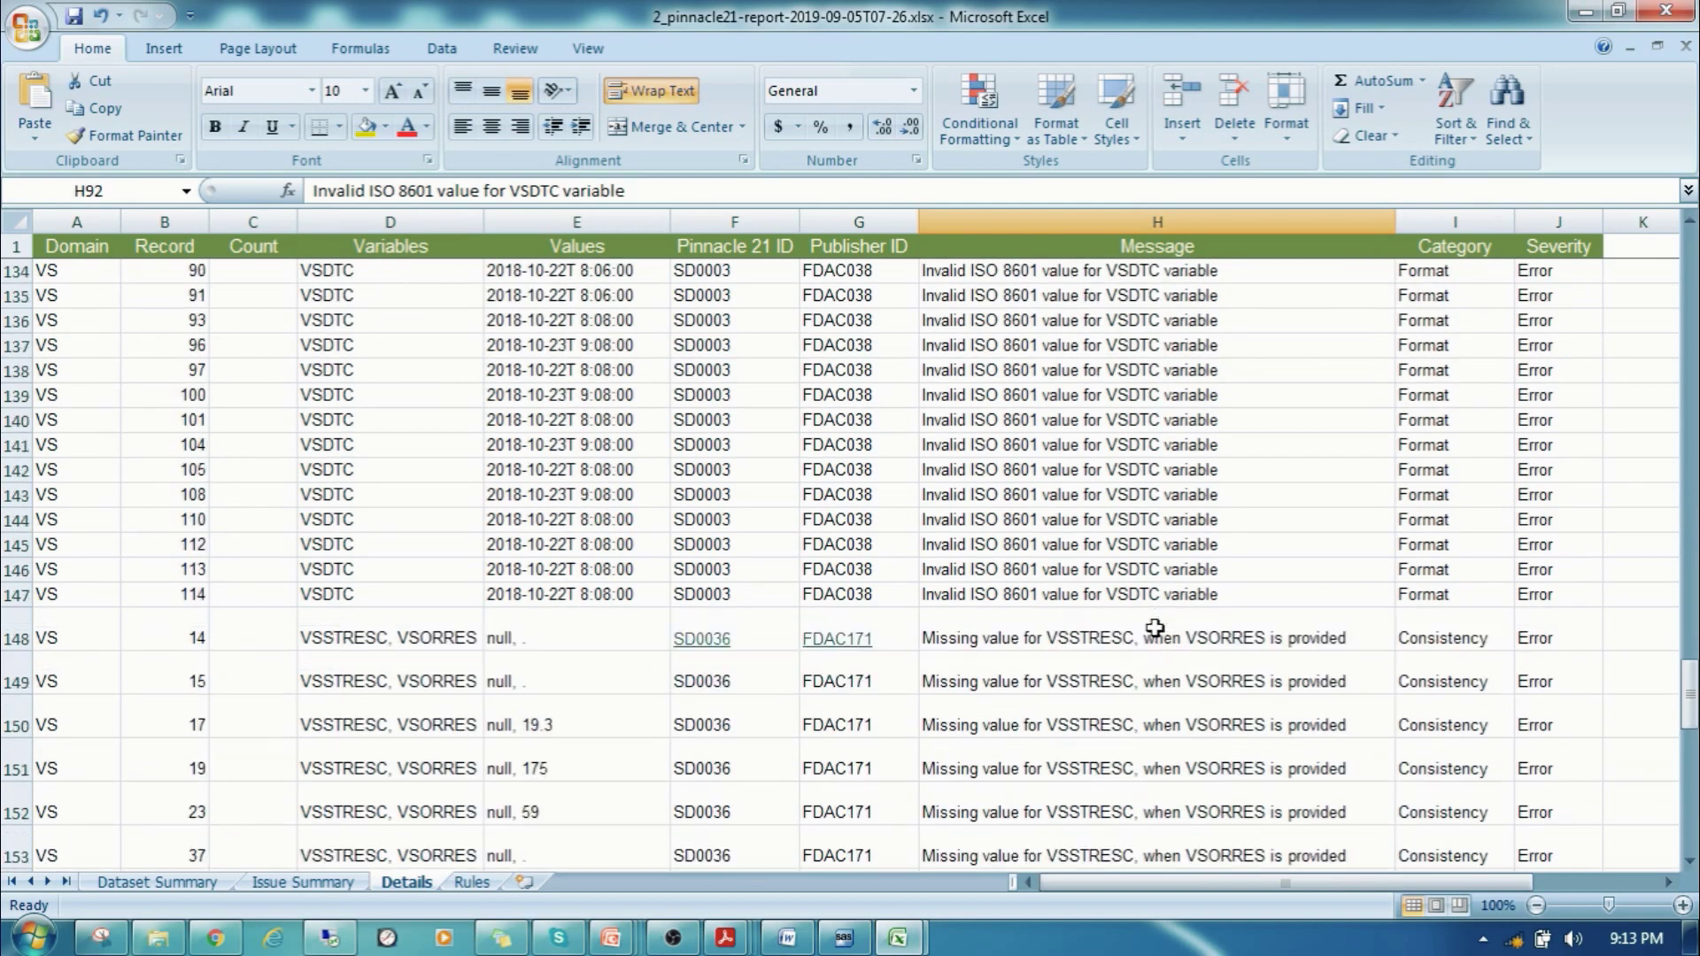
pyautogui.click(1101, 596)
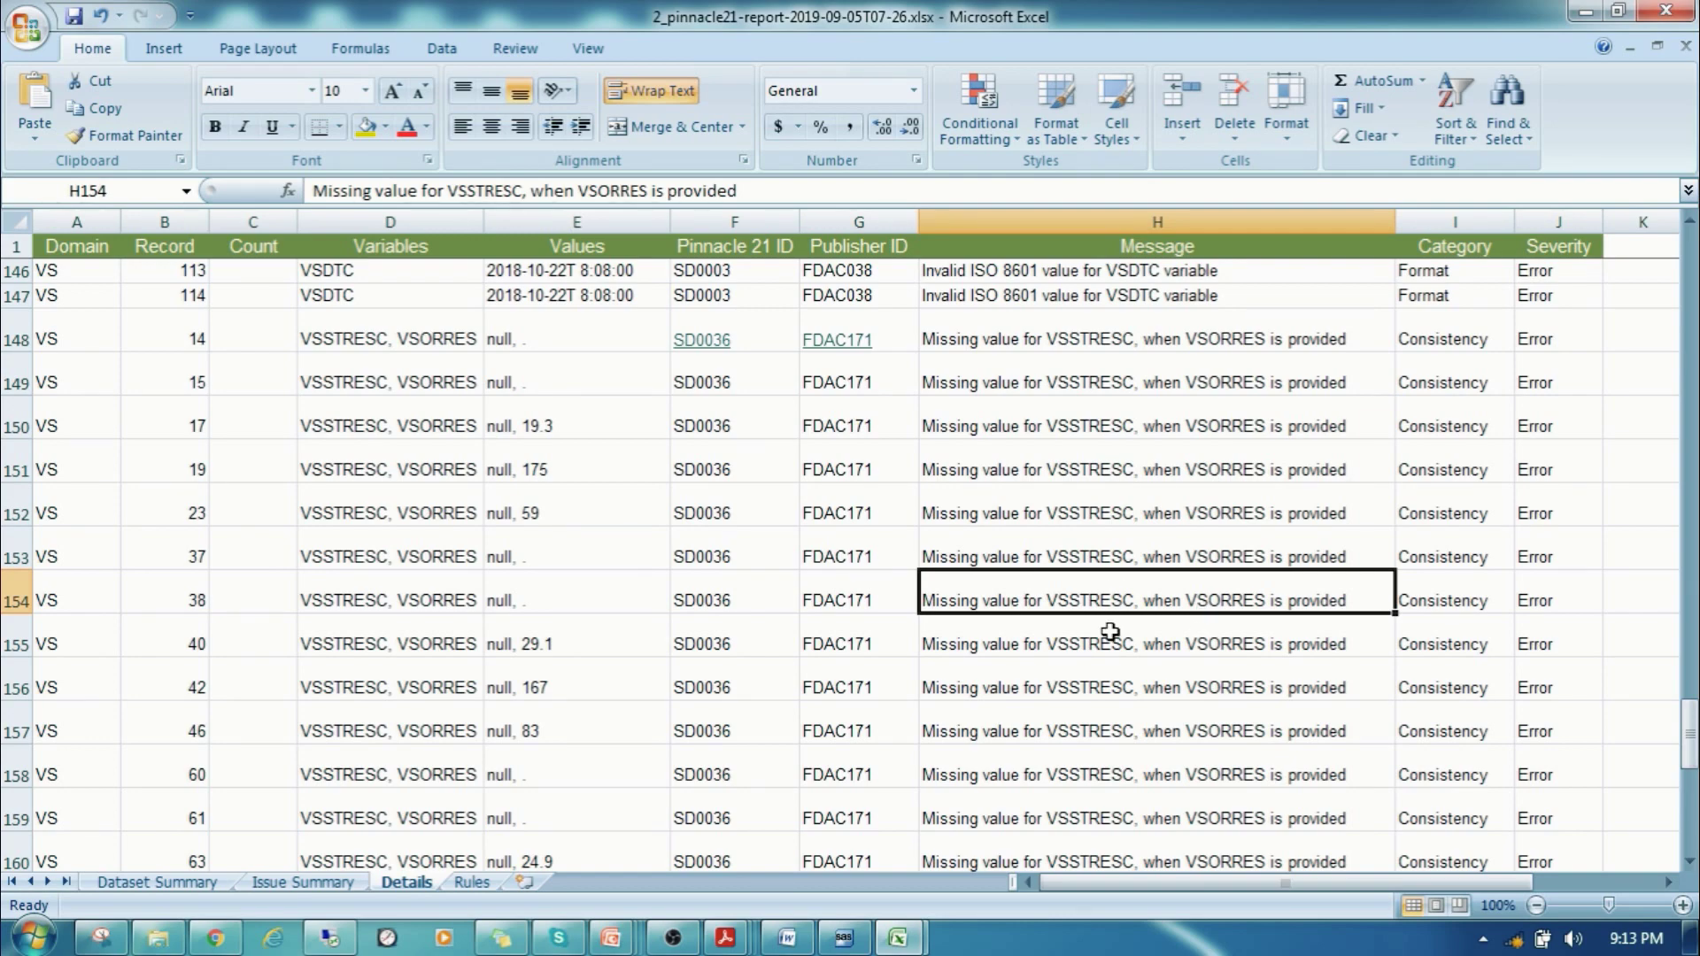
# Check the remaining VS records at the end of the Details sheet and select an unexpected VSORRES character value message.
pyautogui.scroll(-12, 1110, 632)
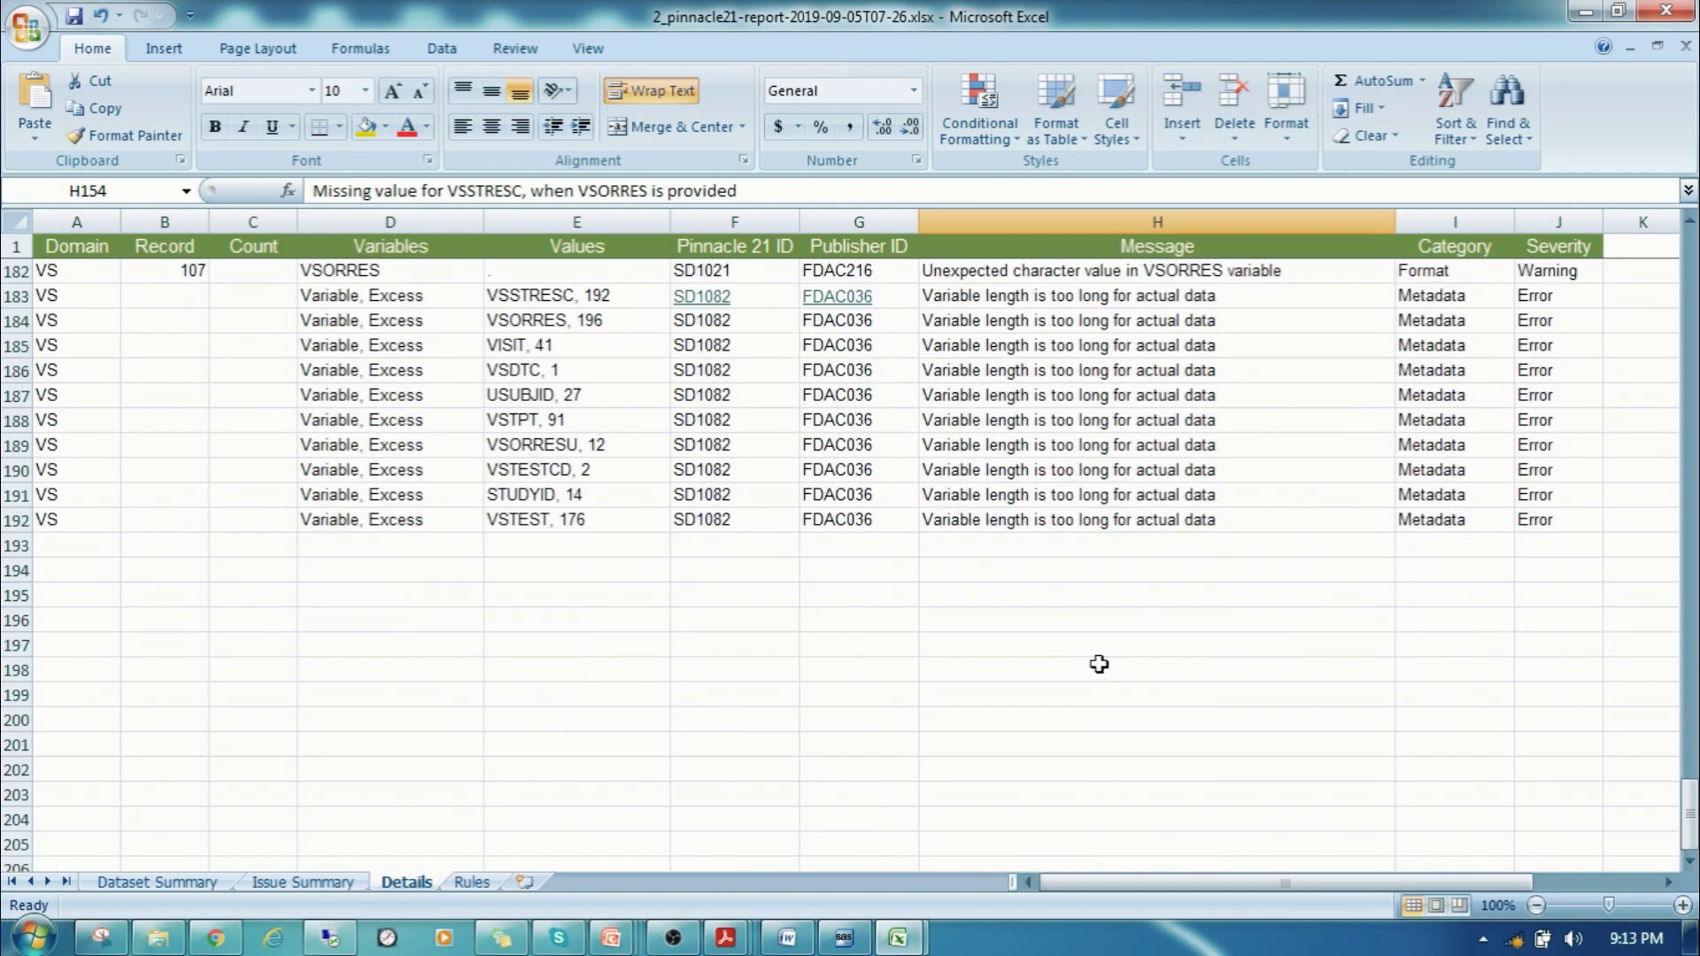
pyautogui.scroll(4, 1096, 664)
pyautogui.click(1030, 548)
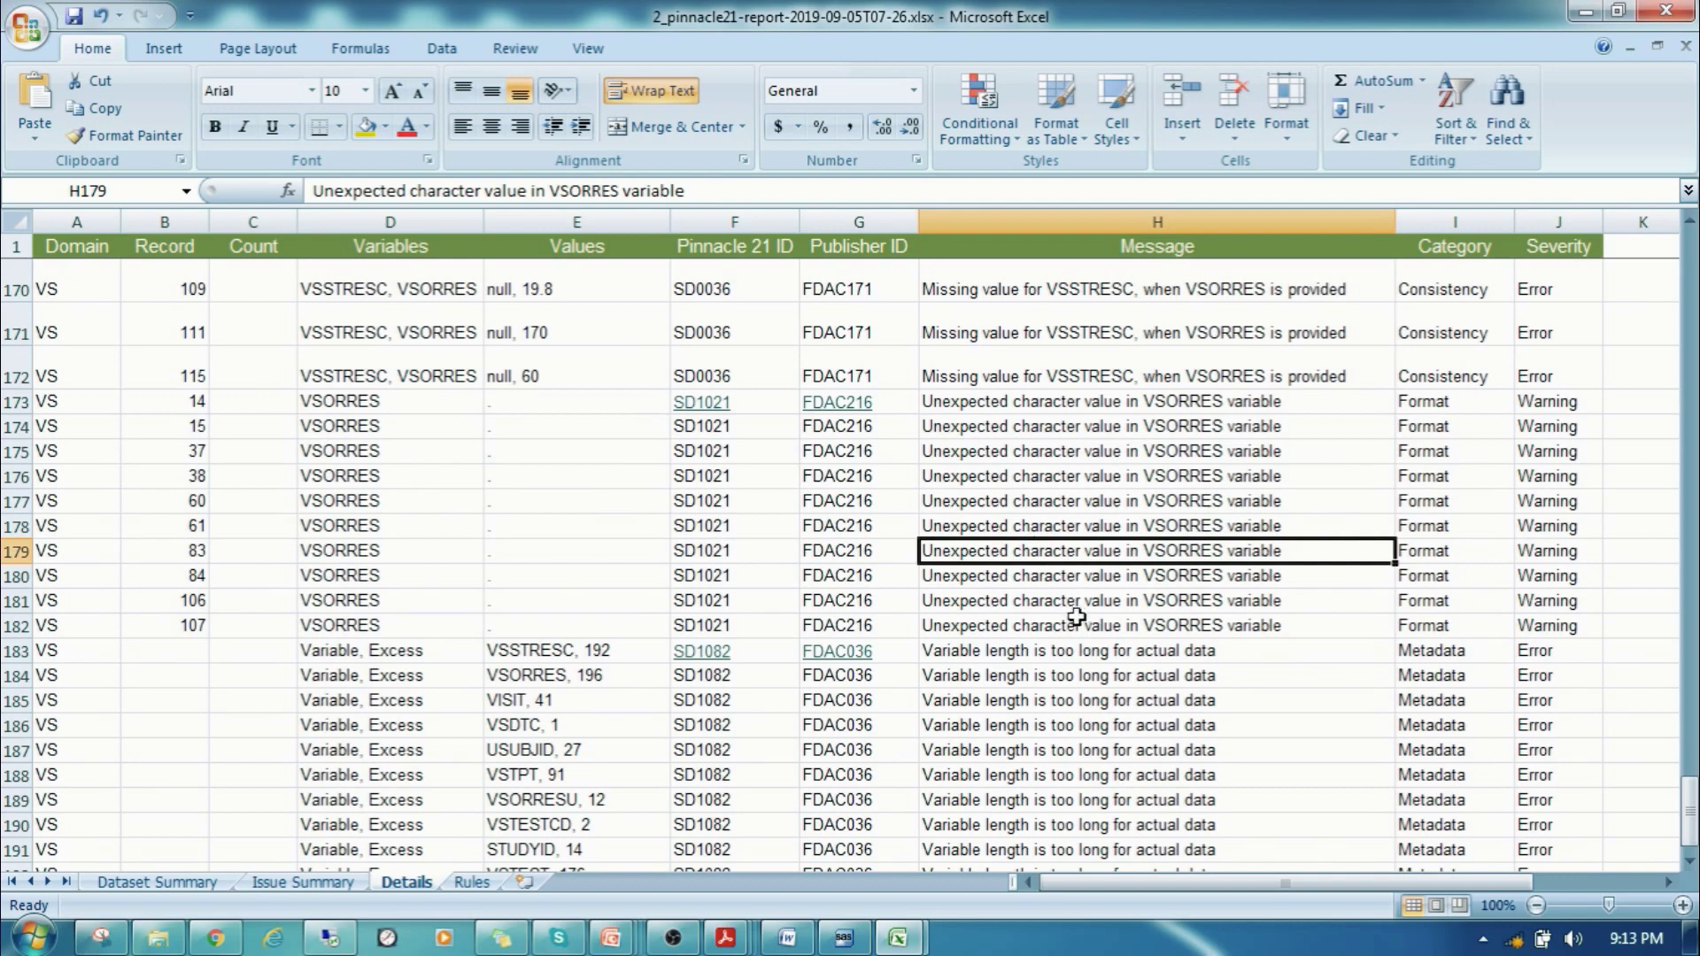
# Return to the Issue Summary sheet and review its report header and the issues listed for GLOBAL, AE and DM.
pyautogui.click(310, 888)
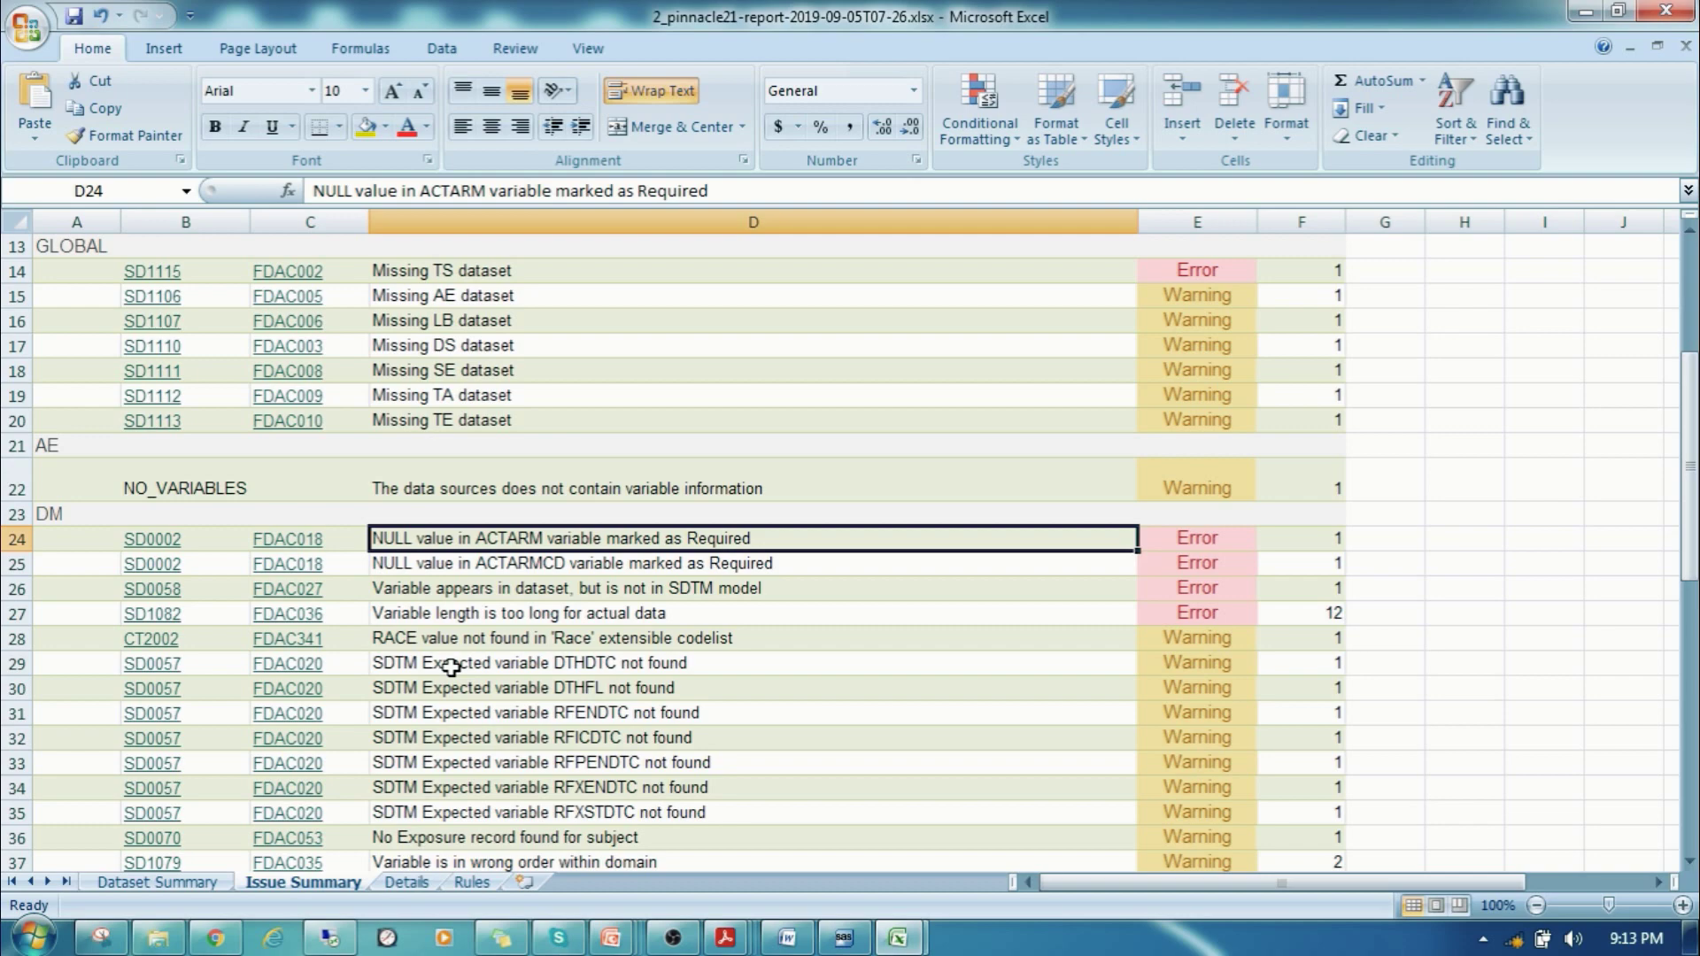
pyautogui.scroll(4, 1306, 470)
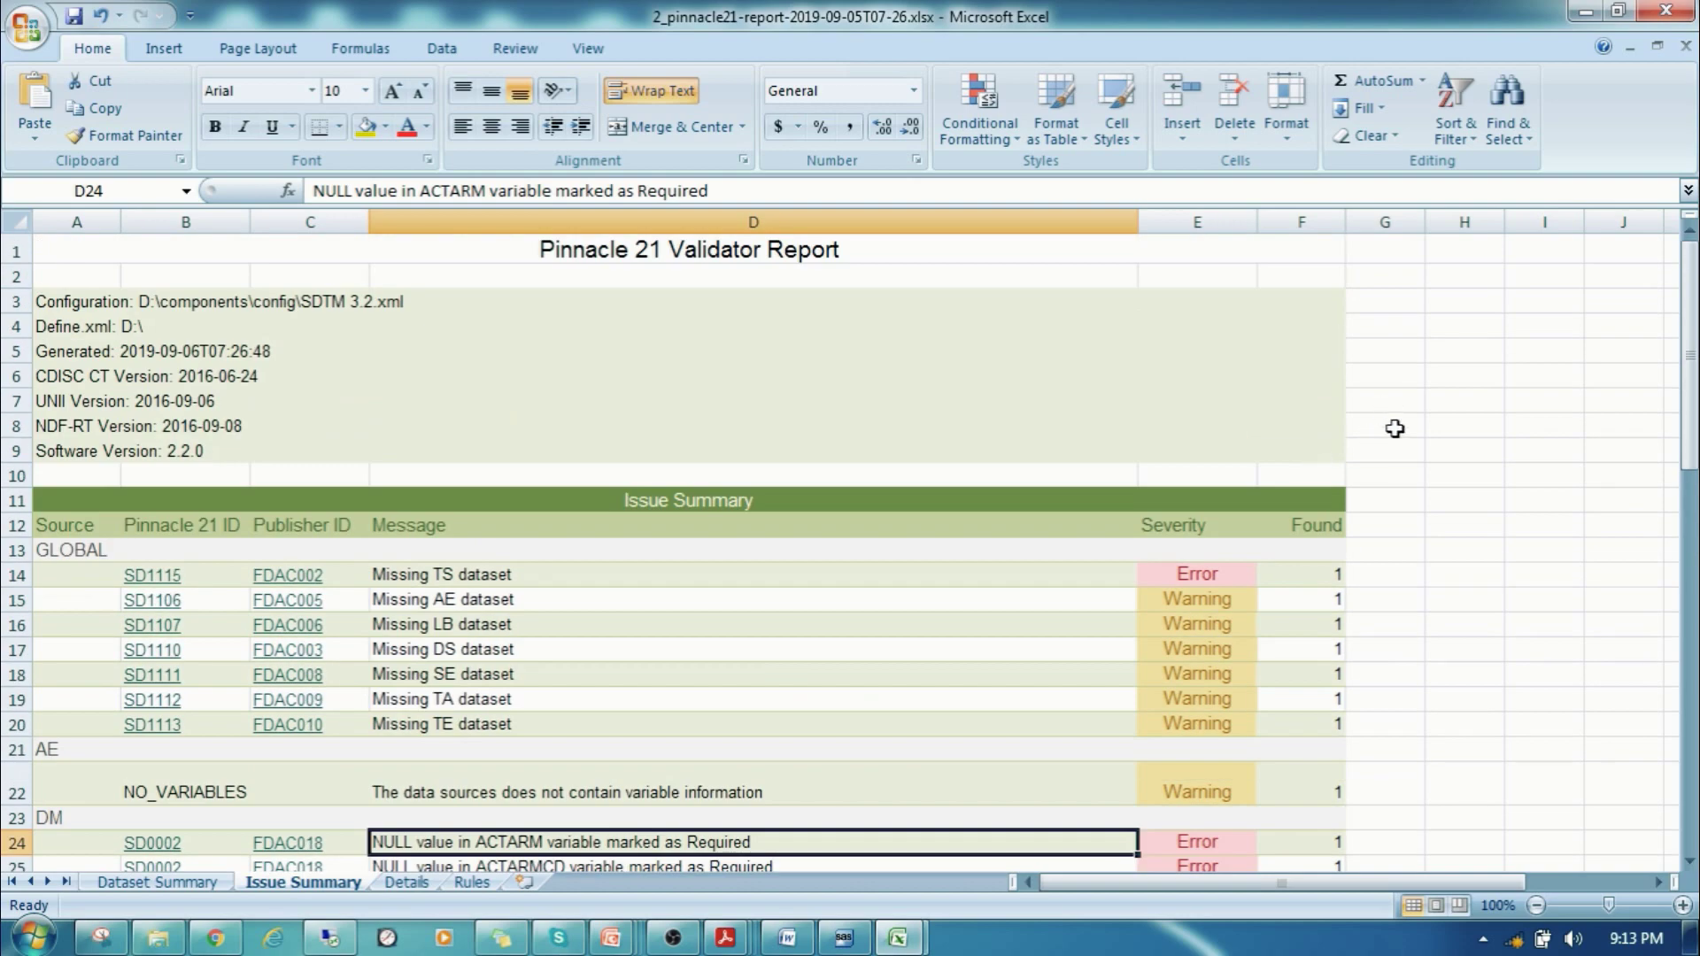
pyautogui.click(1414, 523)
pyautogui.scroll(-5, 1411, 557)
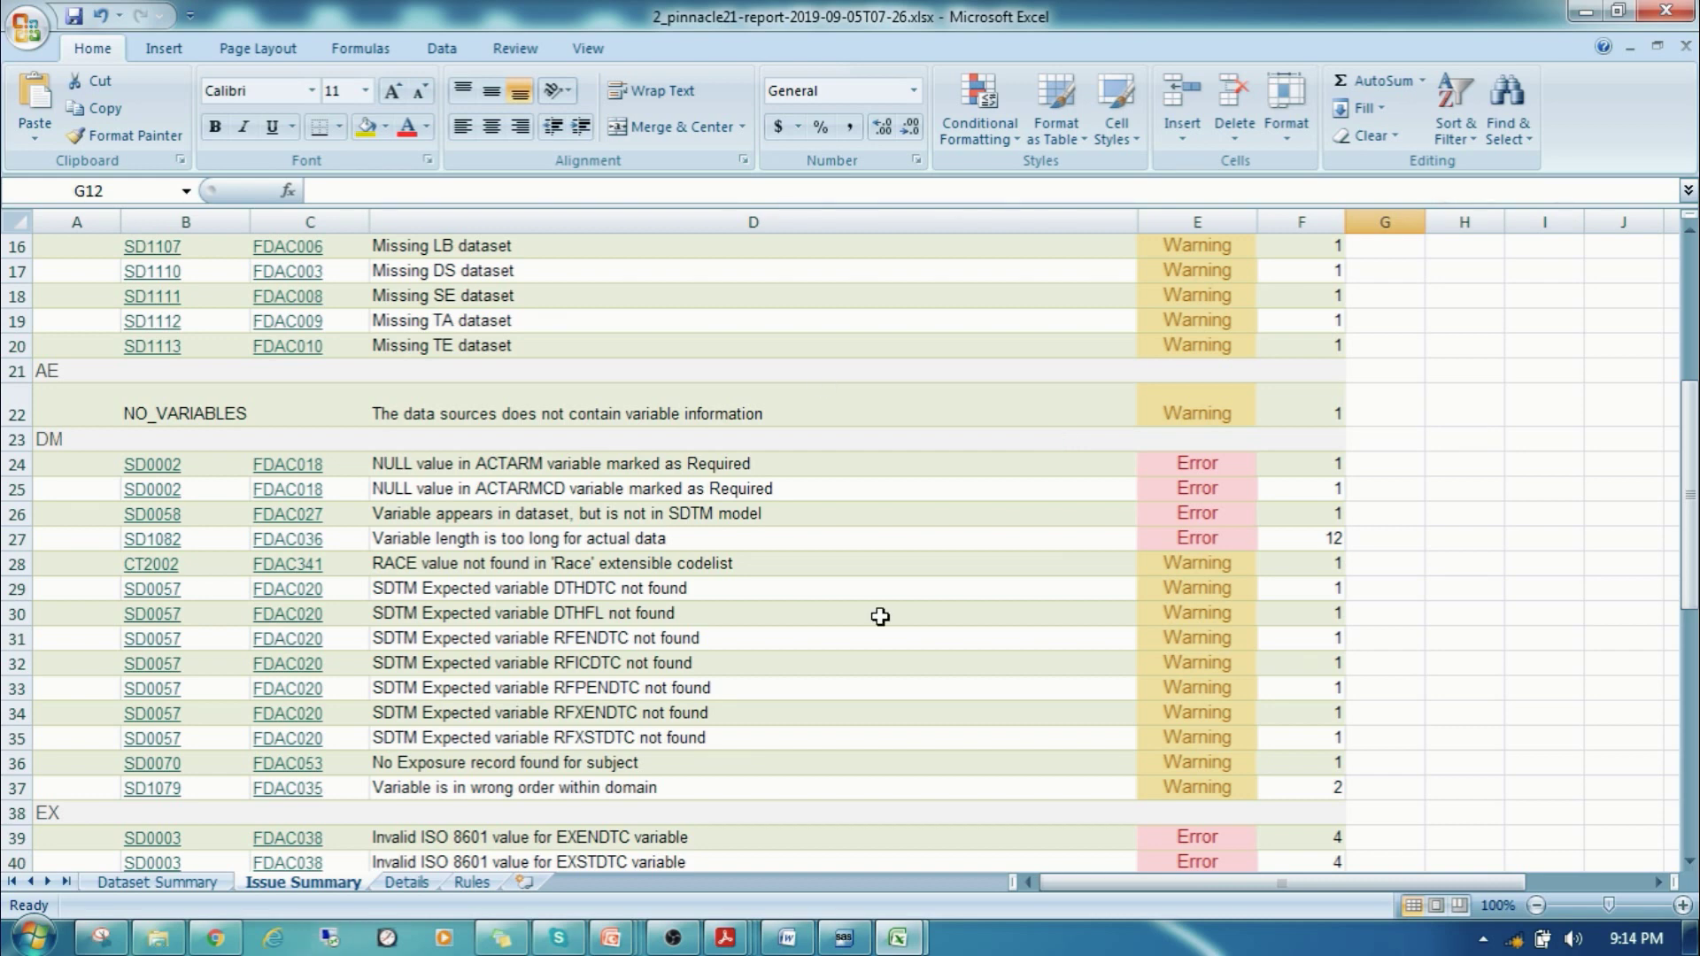
pyautogui.moveTo(243, 944)
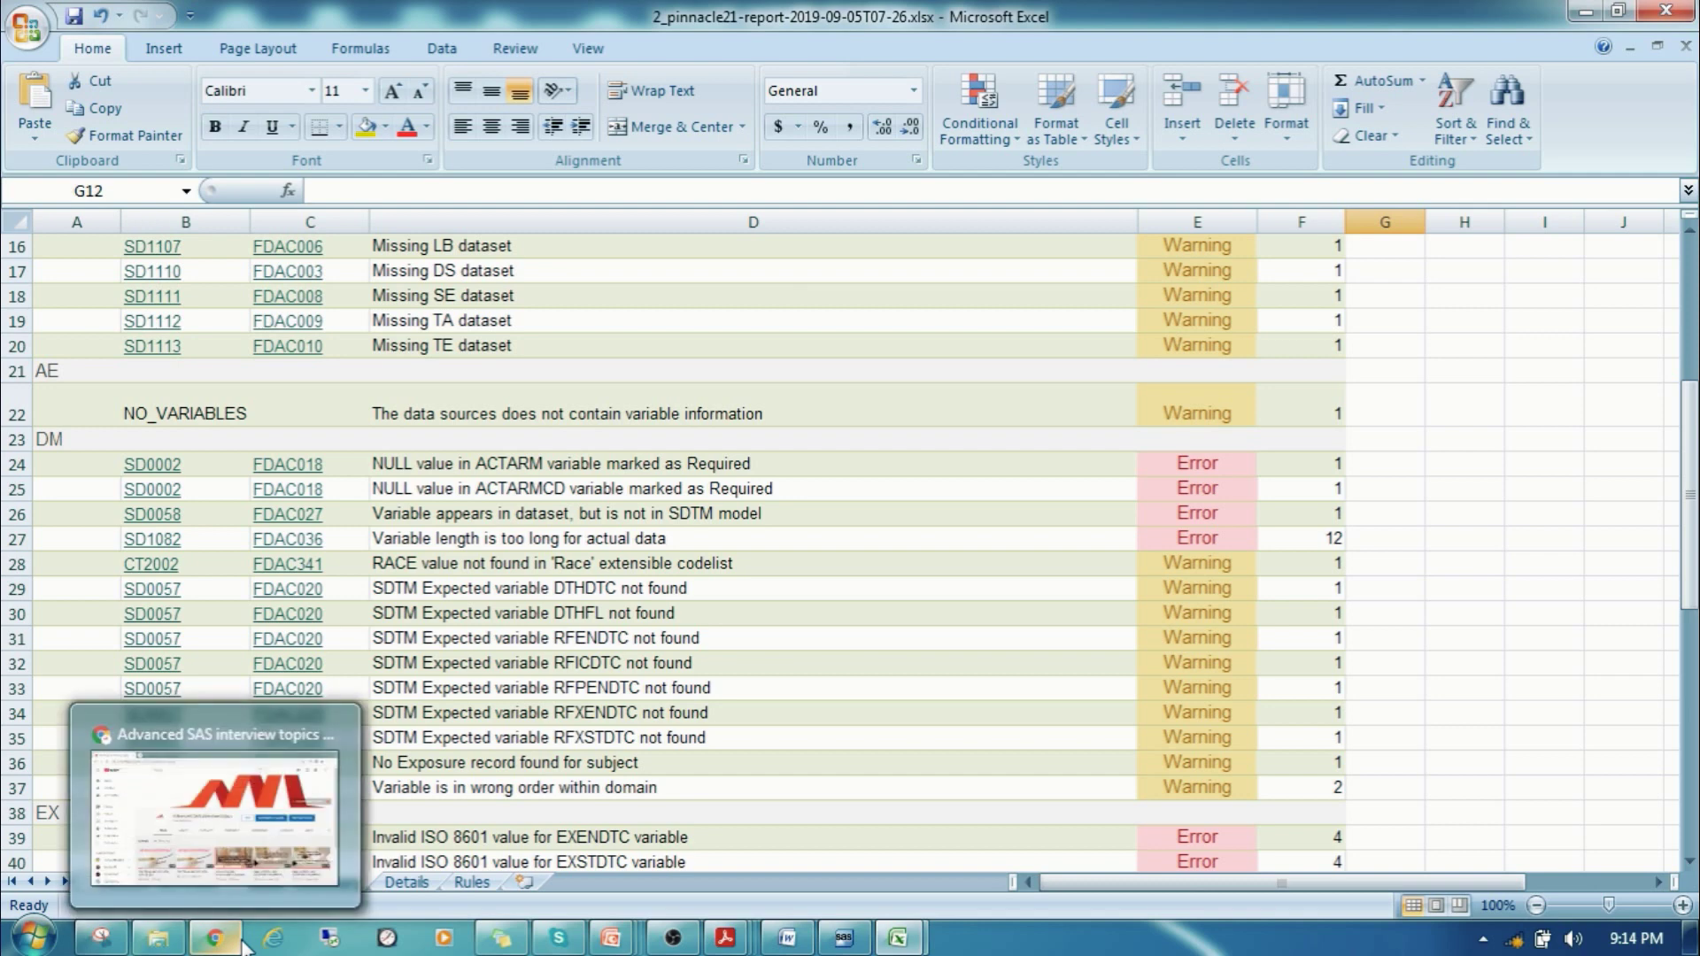
pyautogui.moveTo(179, 944)
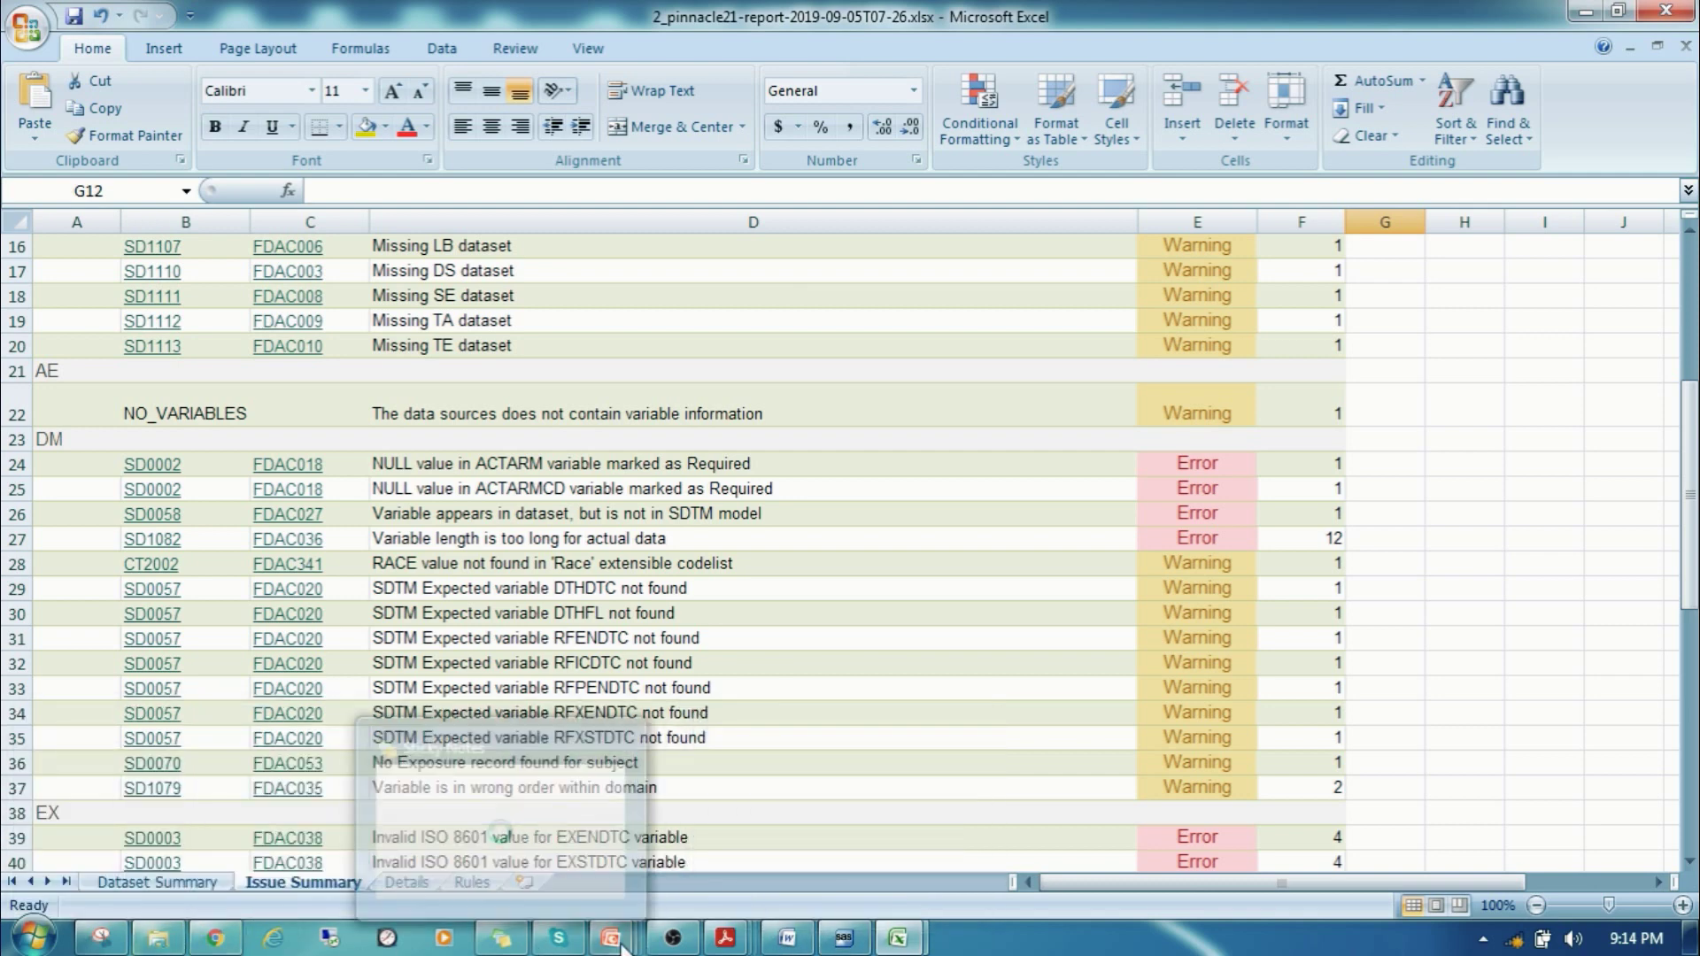
# Switch to the Q35.pptx presentation in PowerPoint and close the 2_p21.pptx presentation.
pyautogui.moveTo(602, 923)
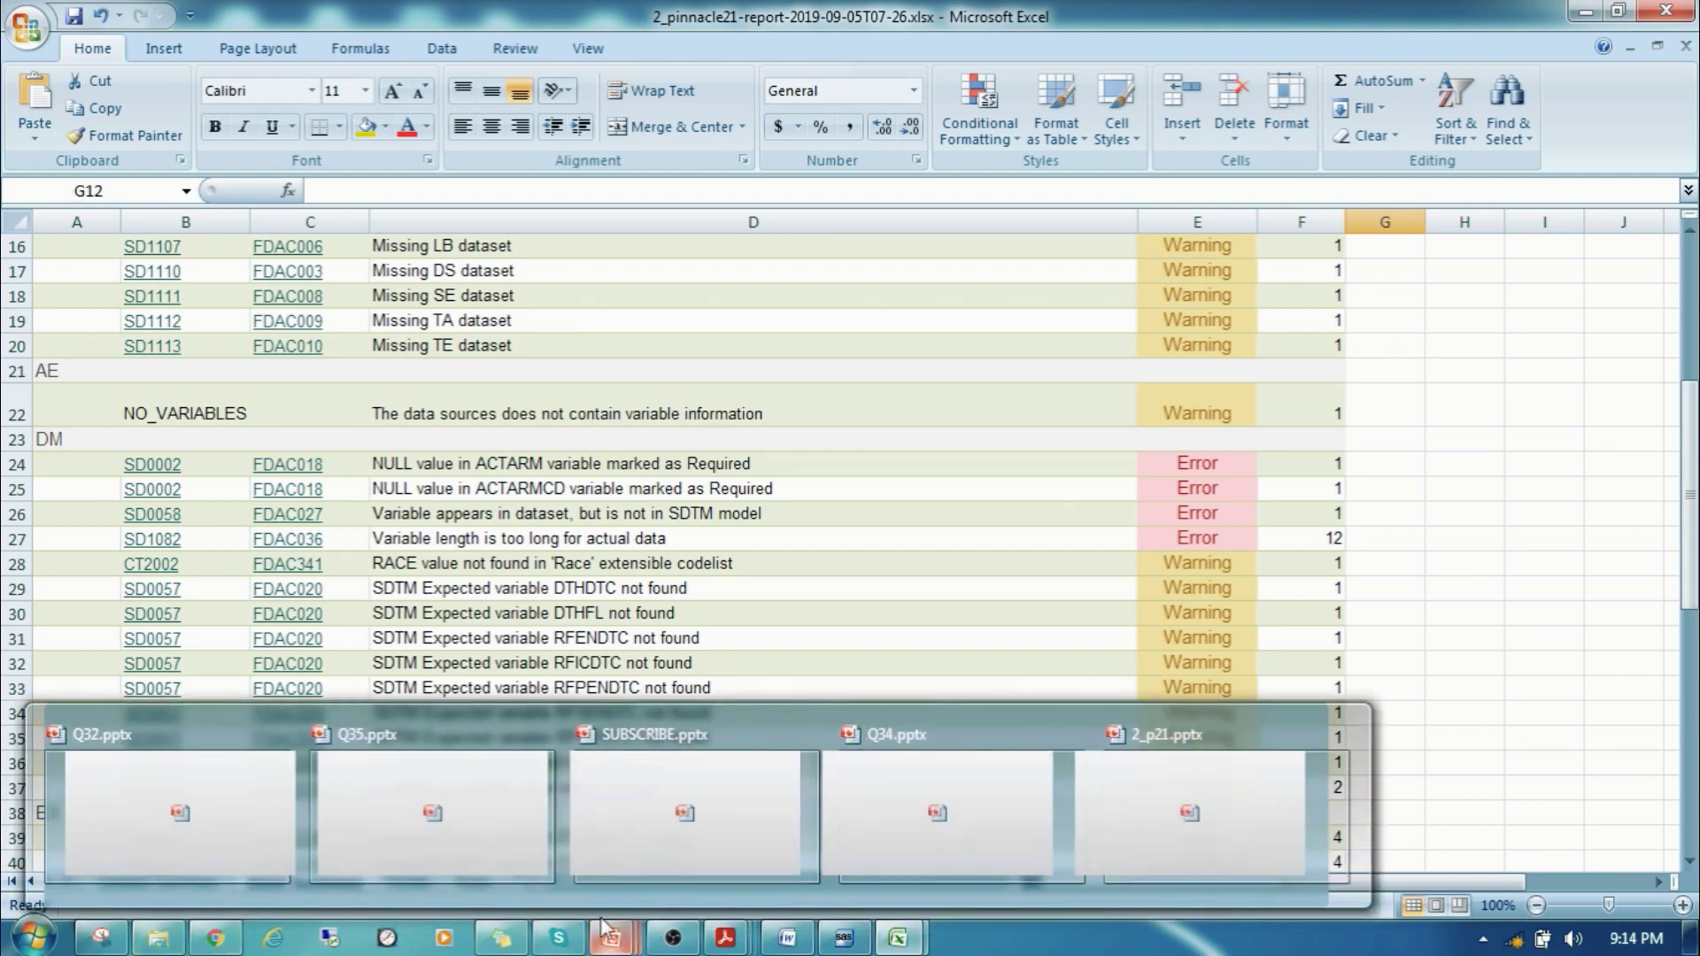
pyautogui.click(422, 806)
pyautogui.moveTo(611, 937)
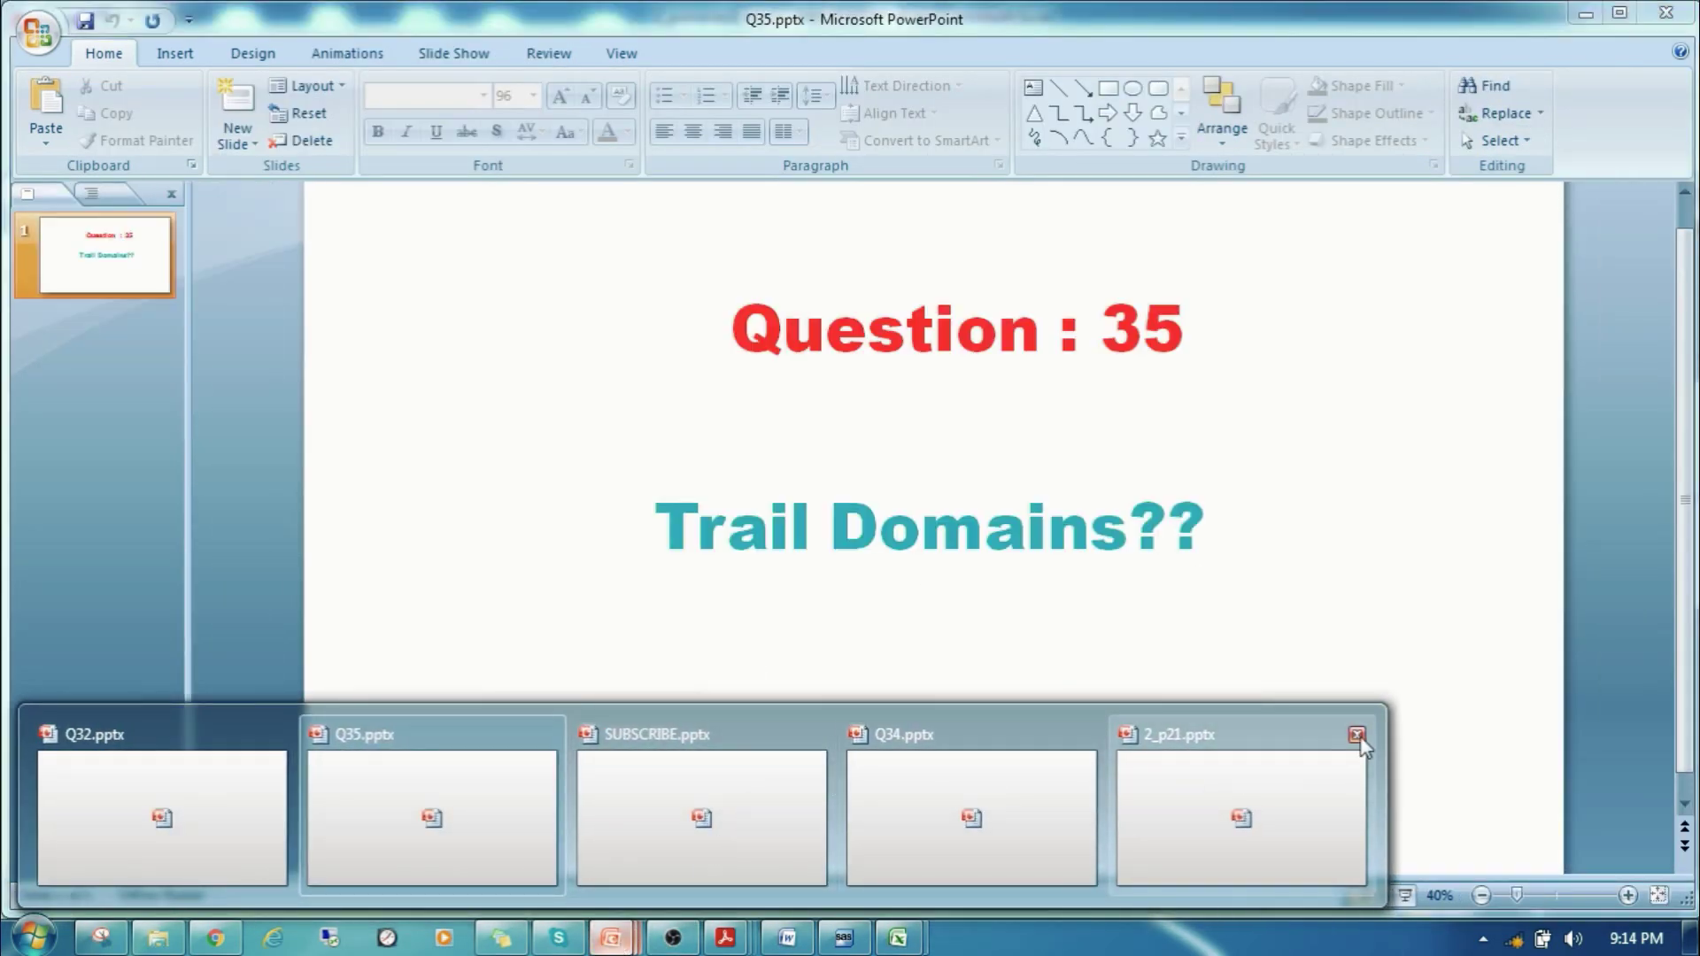
pyautogui.click(1358, 733)
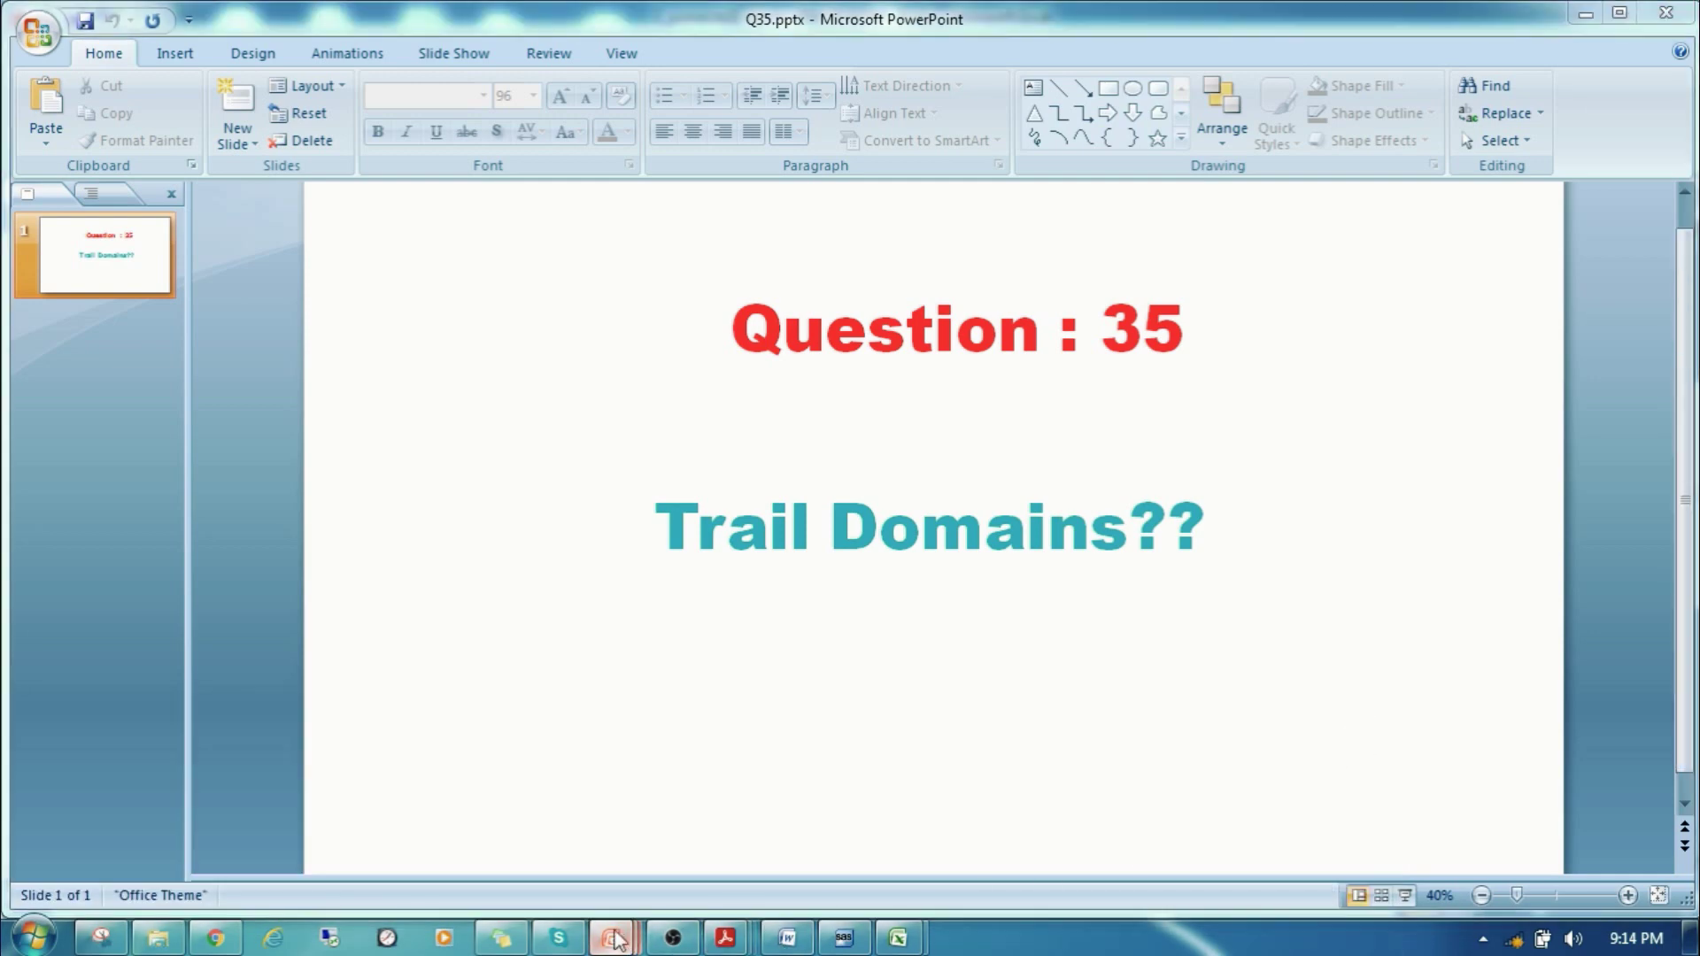
# Switch to Windows Explorer and open the Q35 folder inside the NEW folder.
pyautogui.moveTo(612, 937)
pyautogui.click(158, 937)
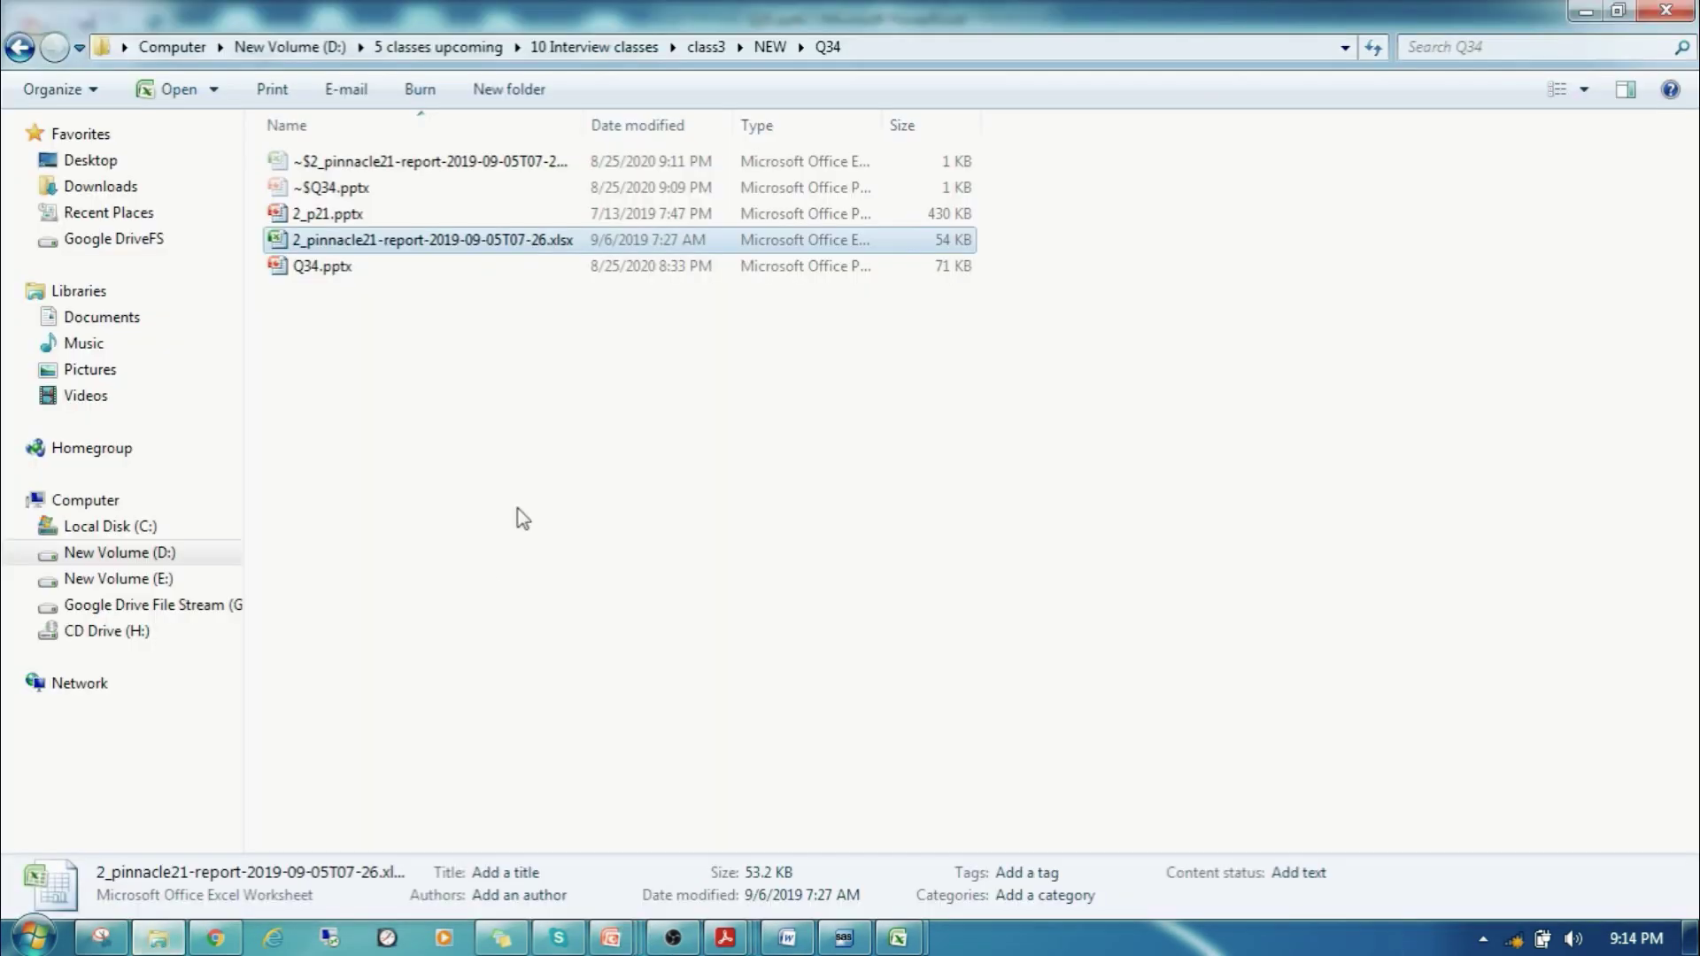
pyautogui.click(771, 47)
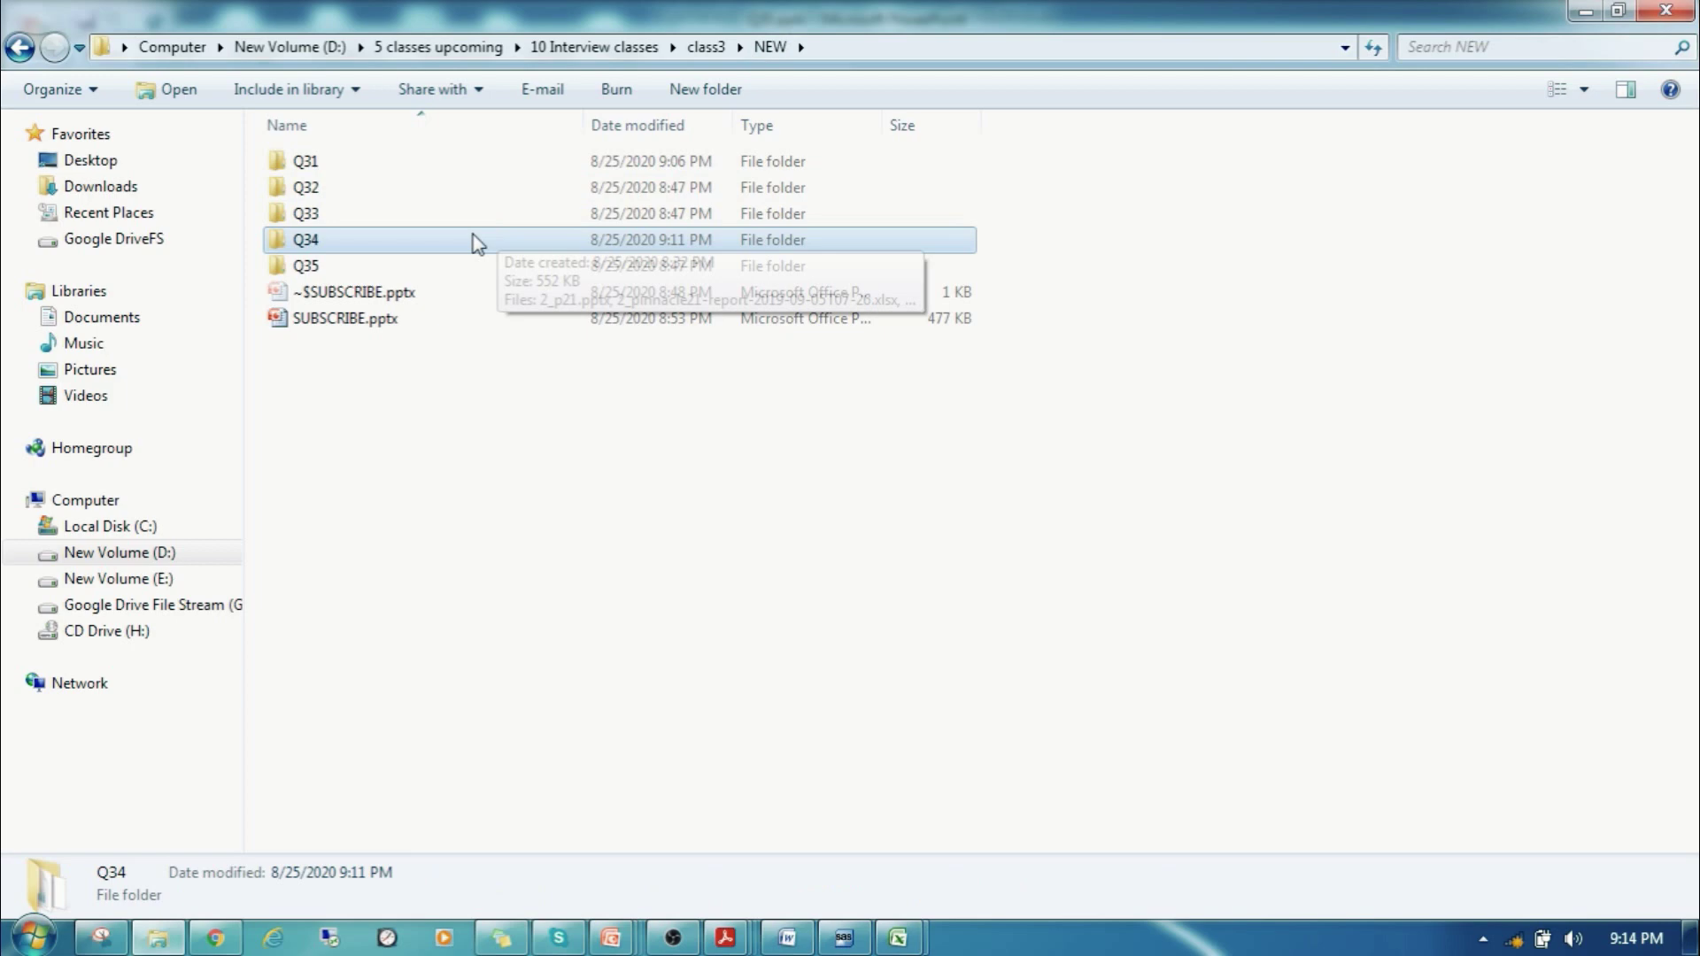
pyautogui.doubleClick(366, 265)
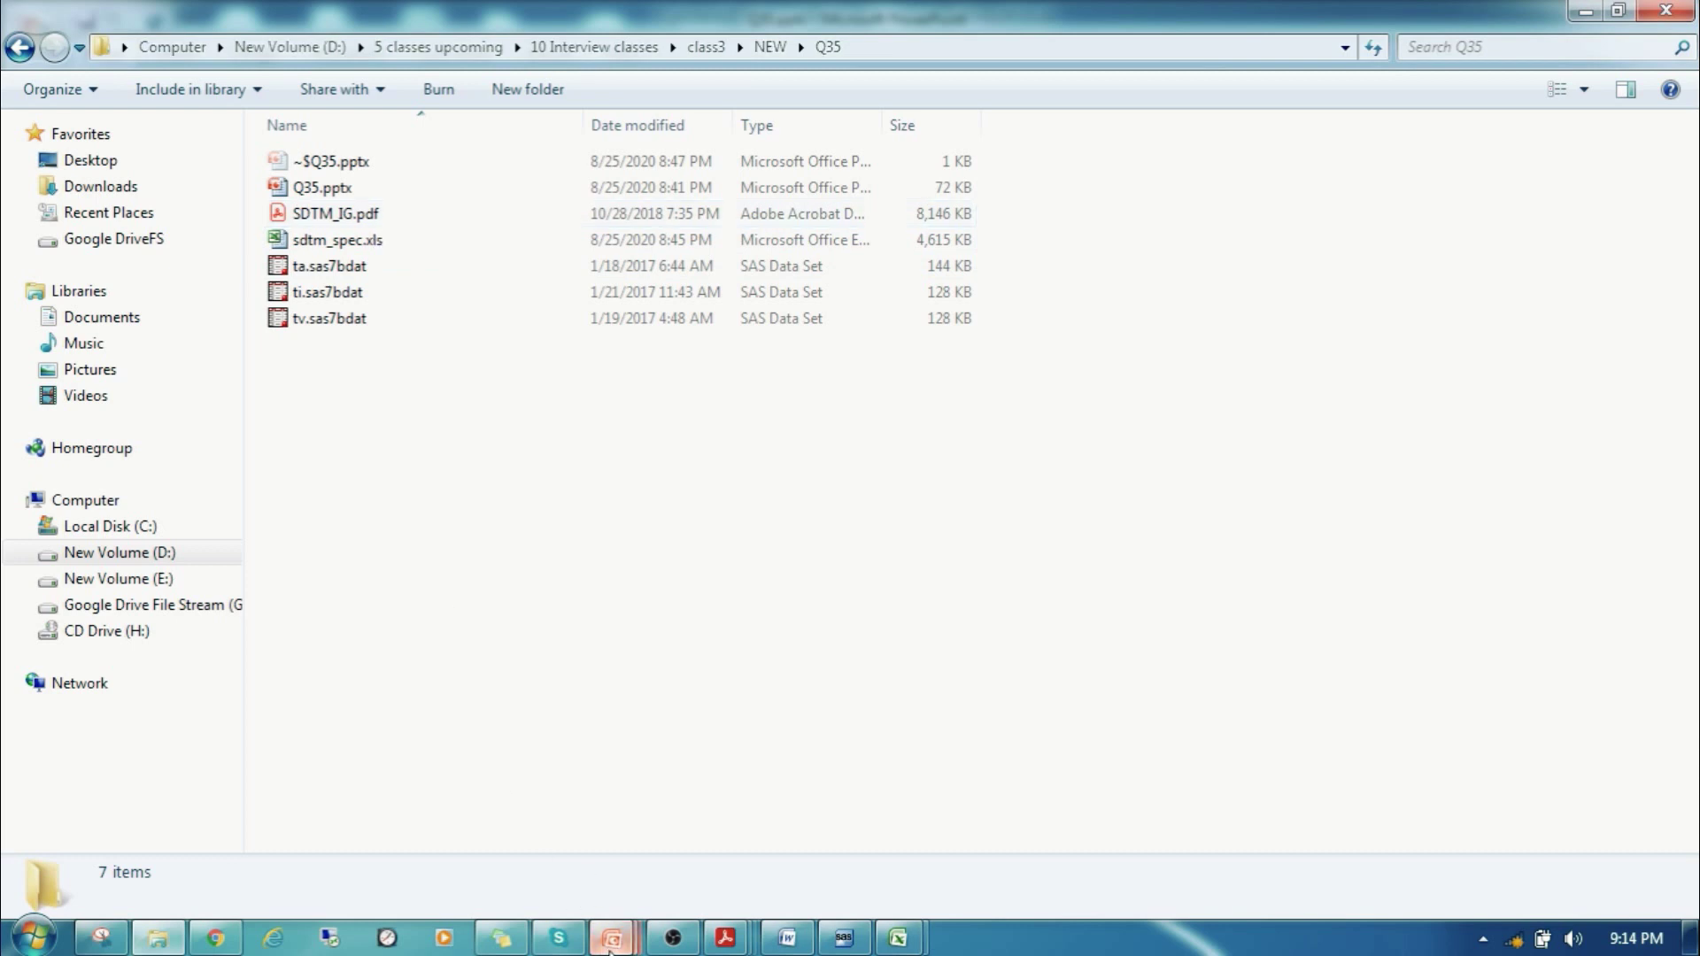
# Return to the Q35.pptx presentation in PowerPoint, view its Question 35 title slide and close it.
pyautogui.moveTo(611, 937)
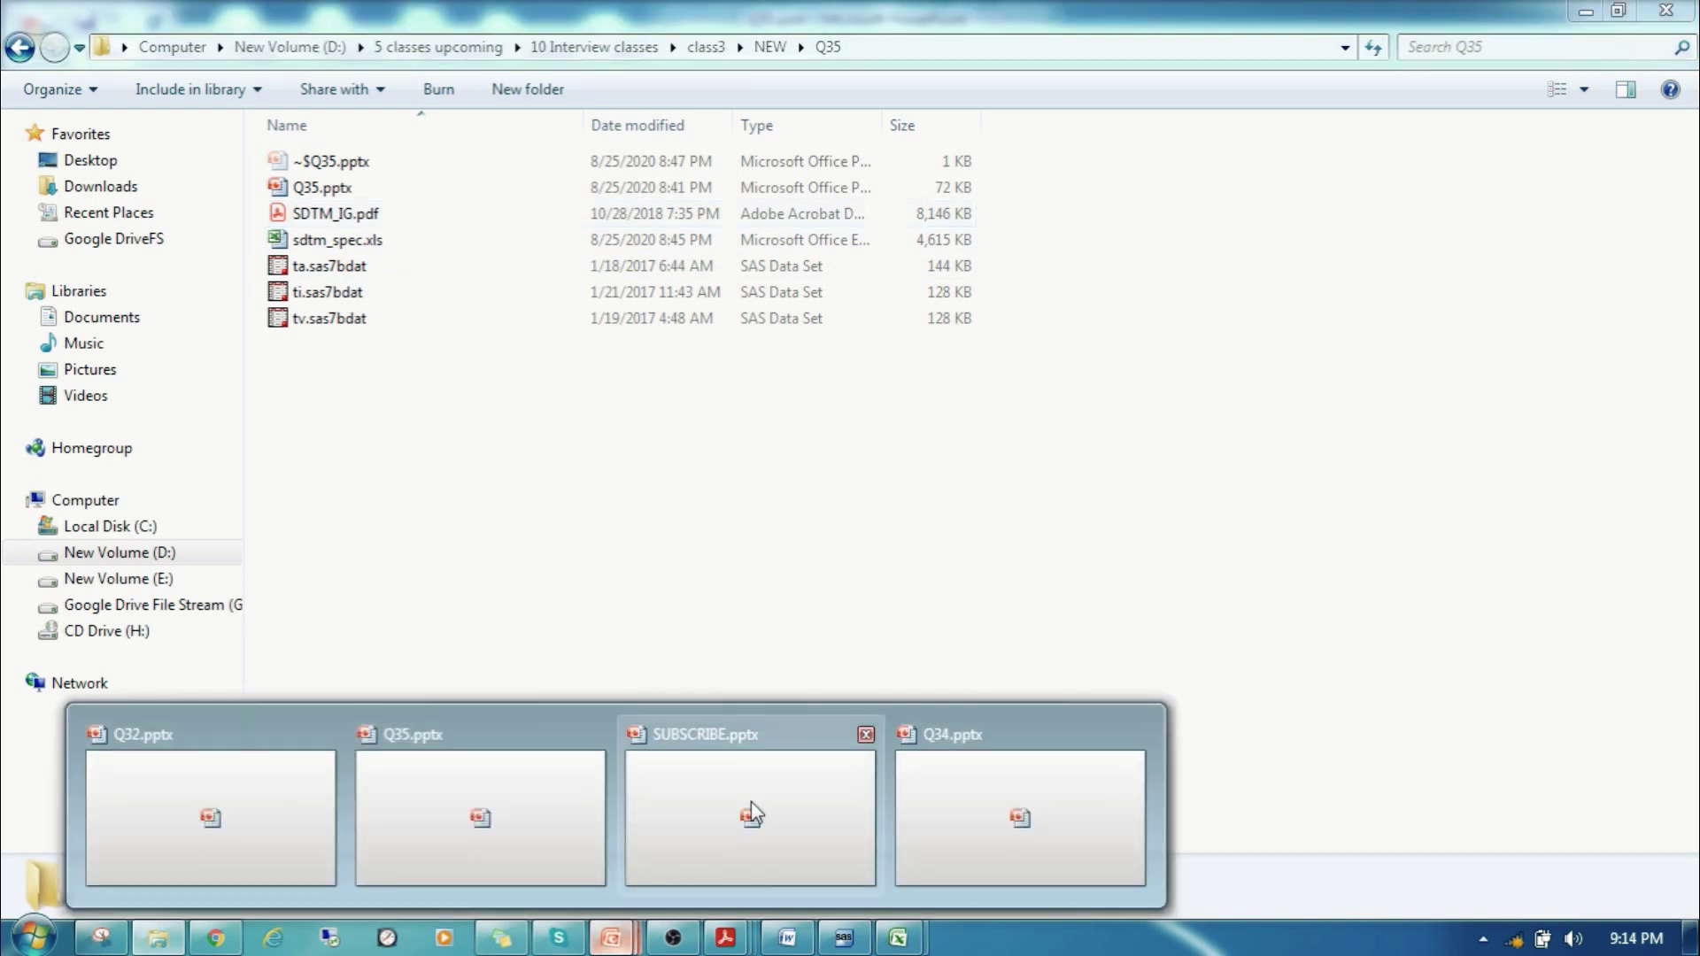
pyautogui.click(542, 767)
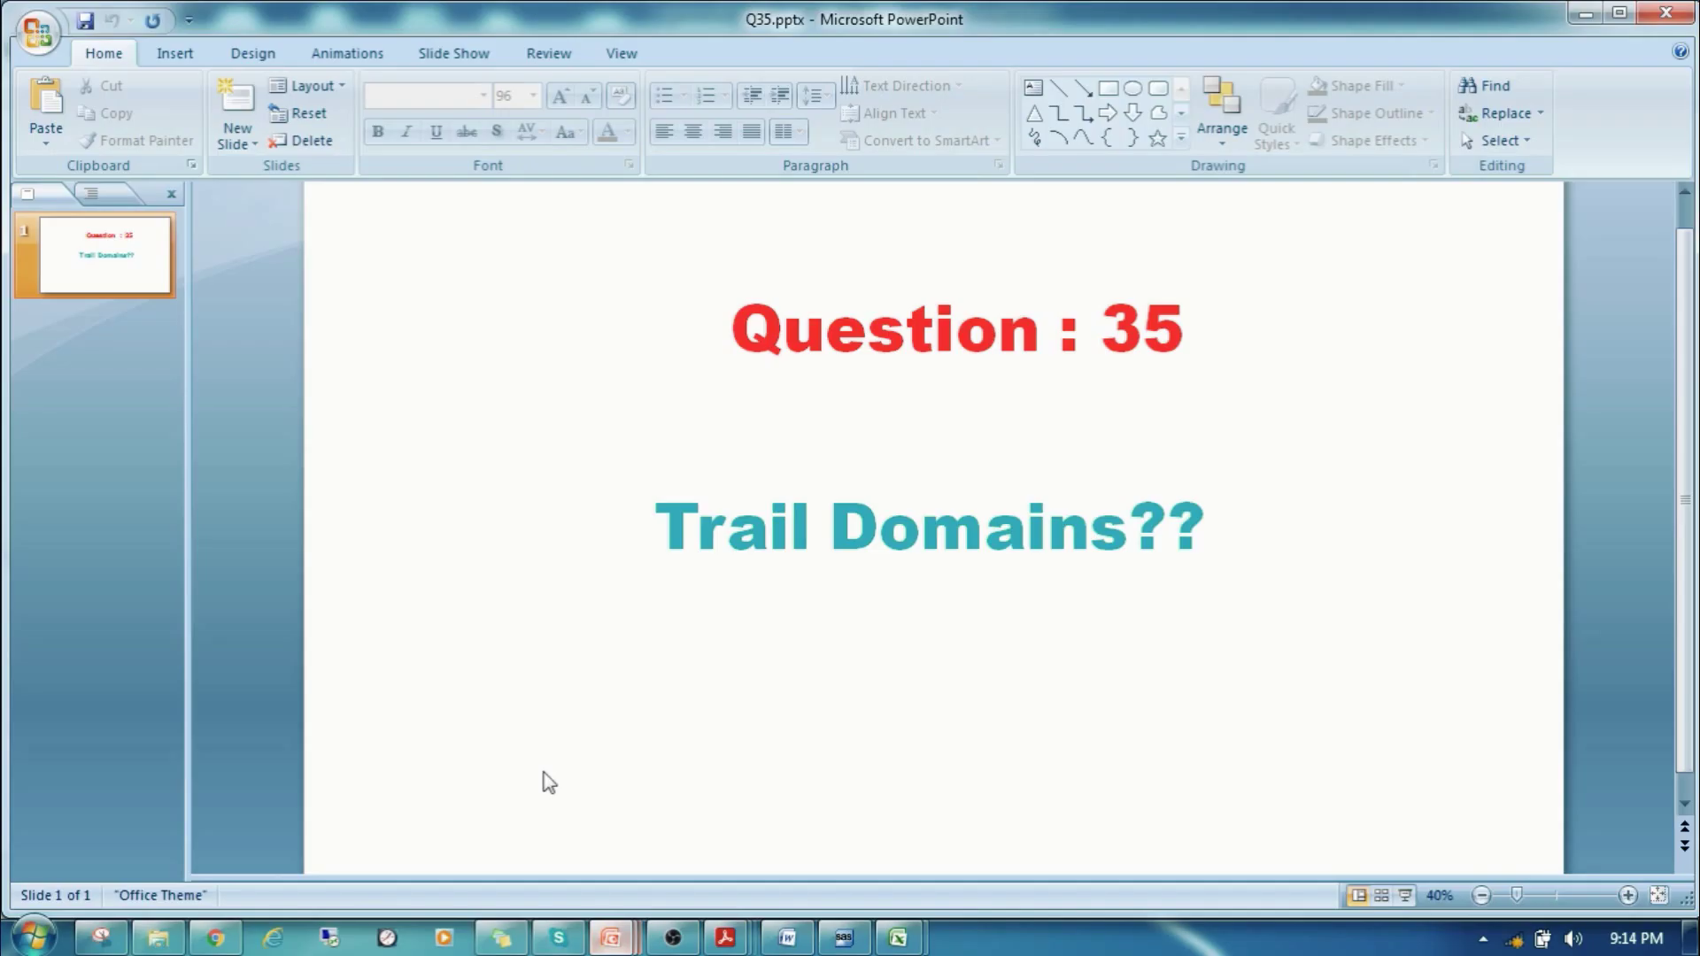
pyautogui.click(1665, 14)
pyautogui.click(1665, 14)
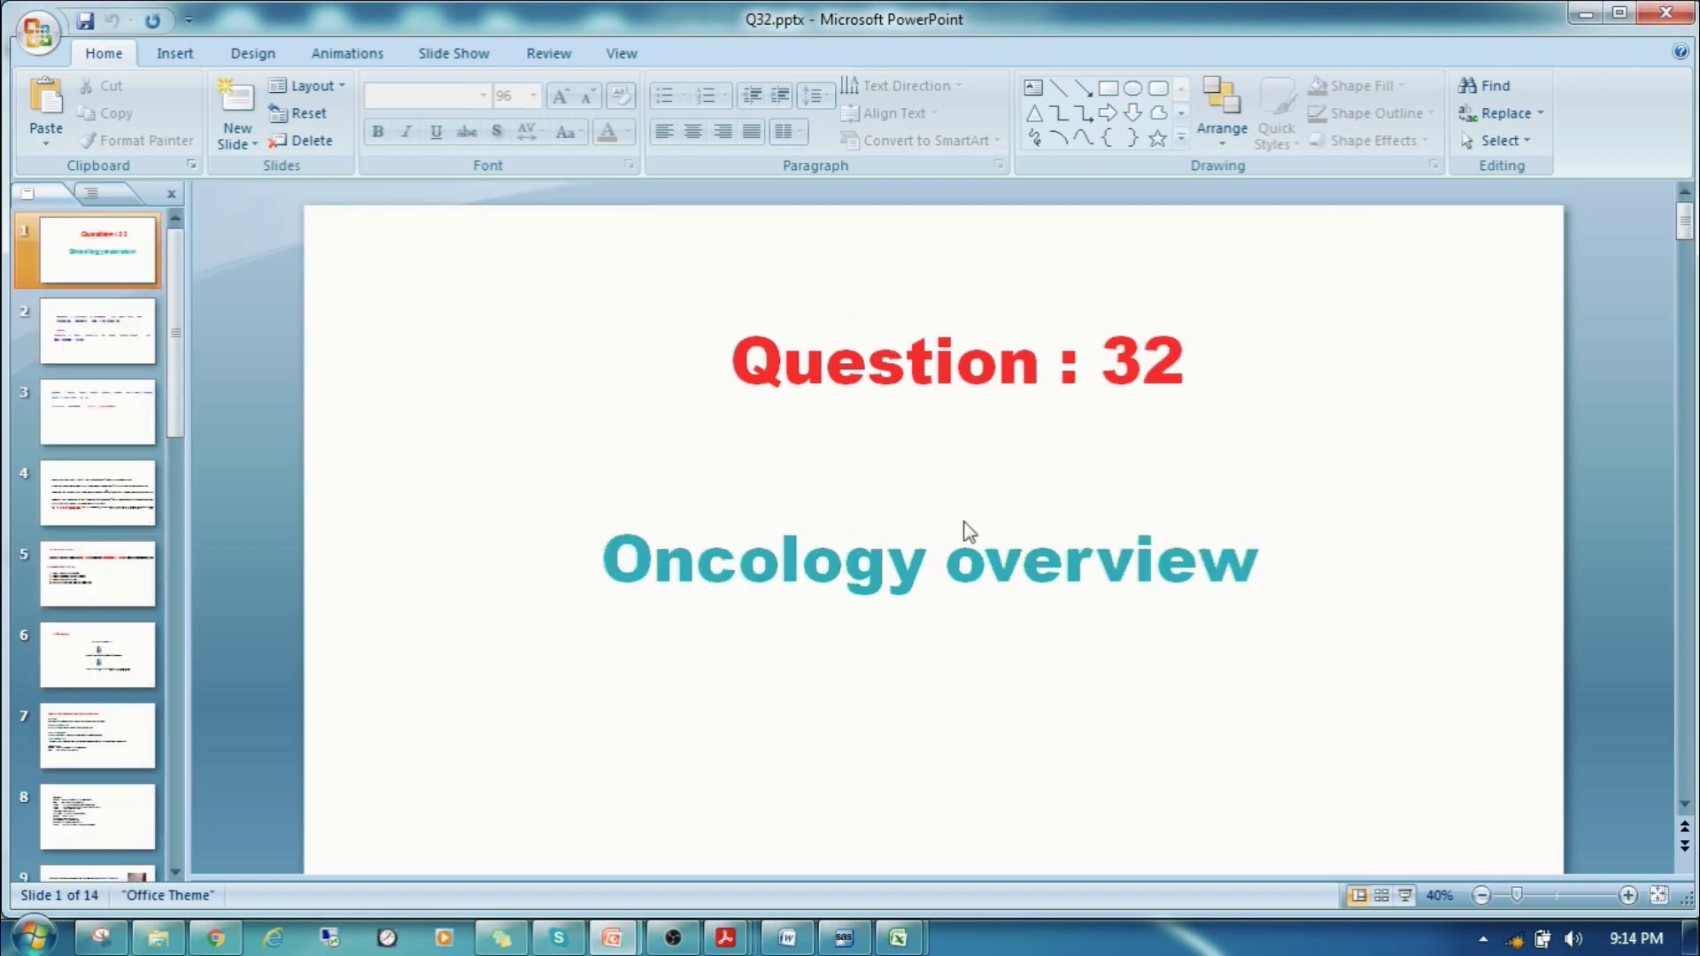
# Select SDTM_IG.pdf in the Q35 folder in Windows Explorer, and switch to that document in Adobe Acrobat Reader.
pyautogui.click(181, 939)
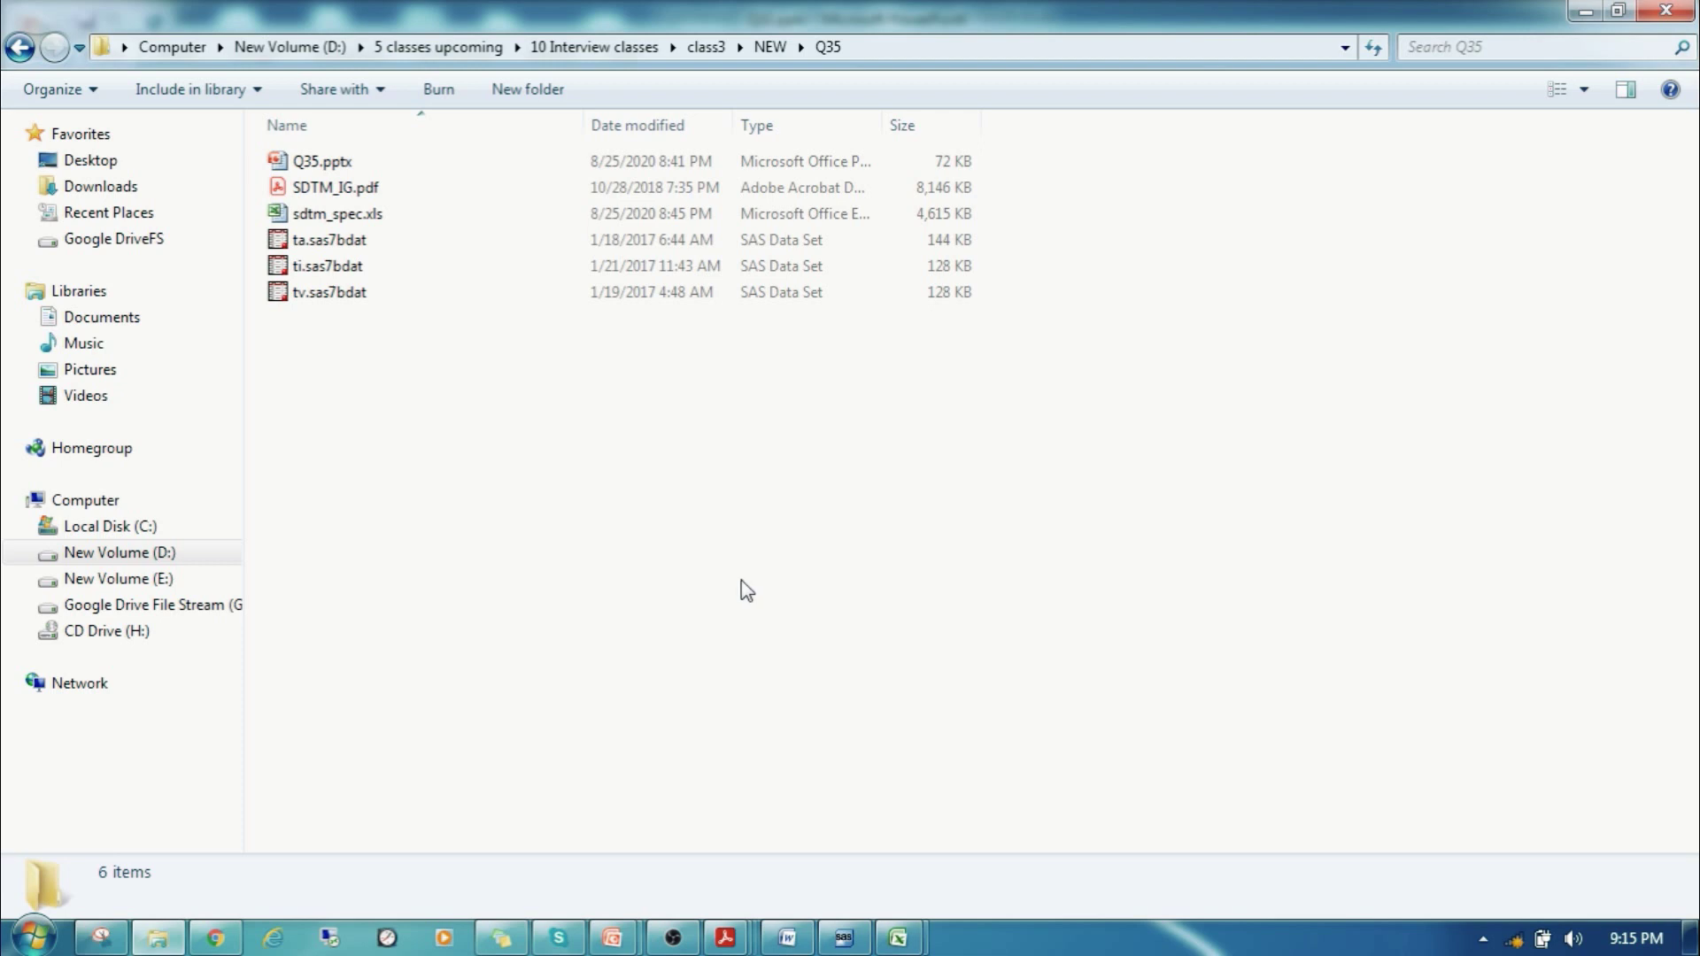
pyautogui.click(432, 189)
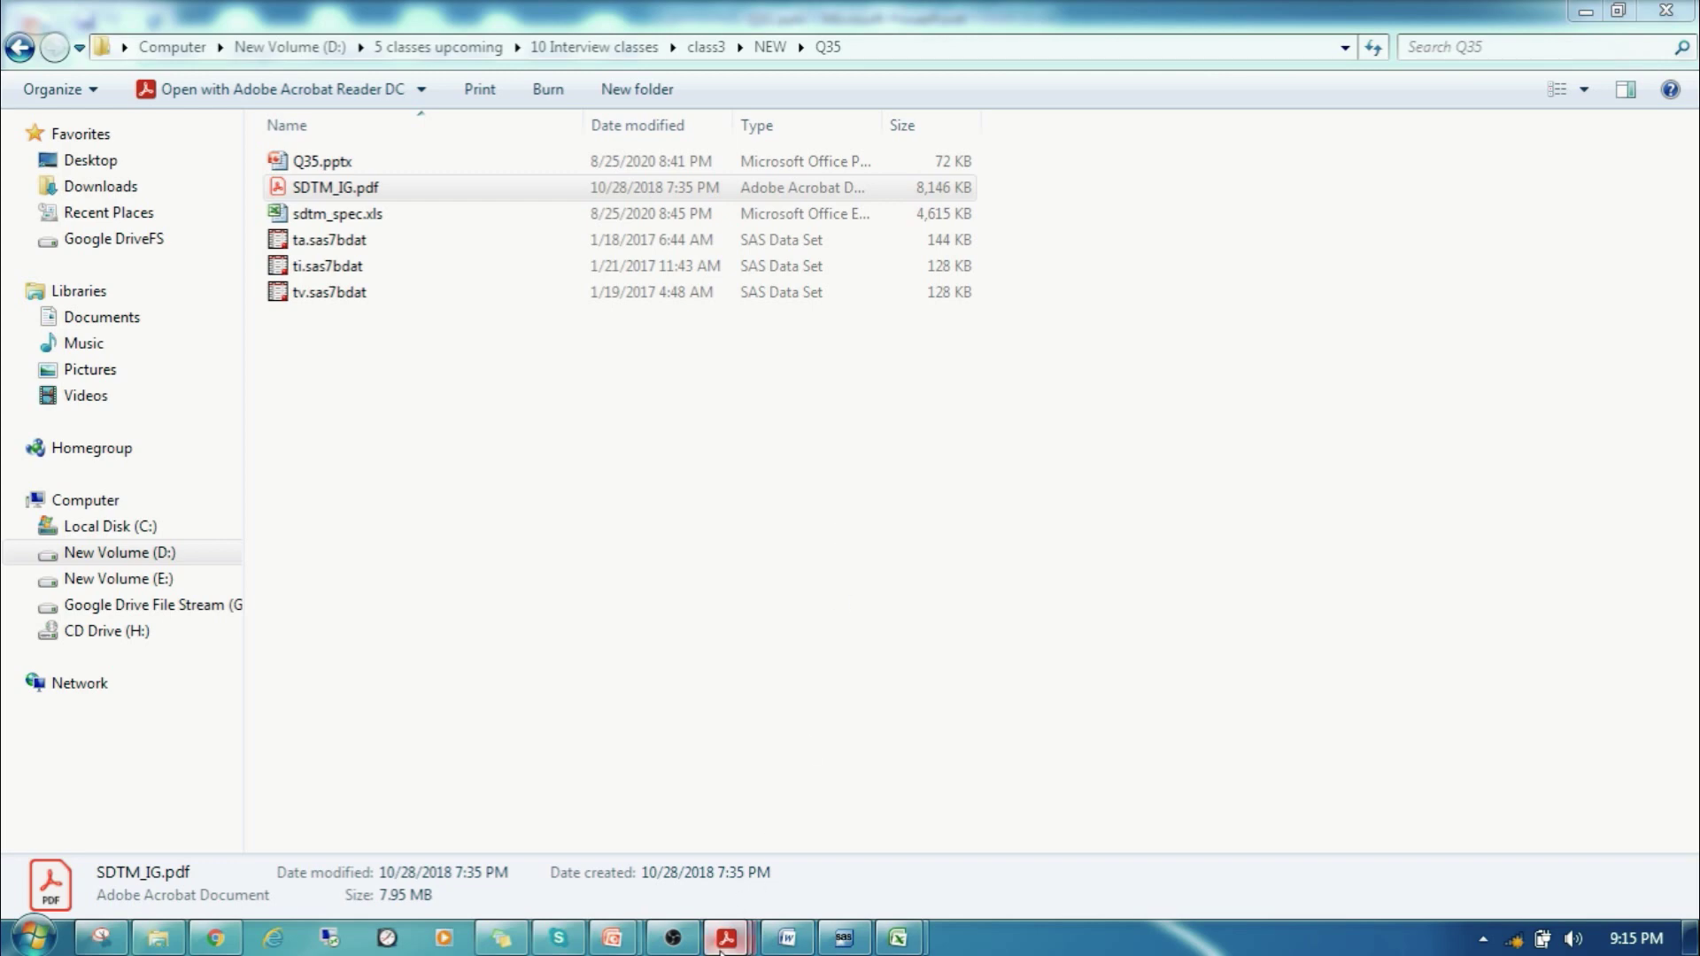
pyautogui.moveTo(726, 938)
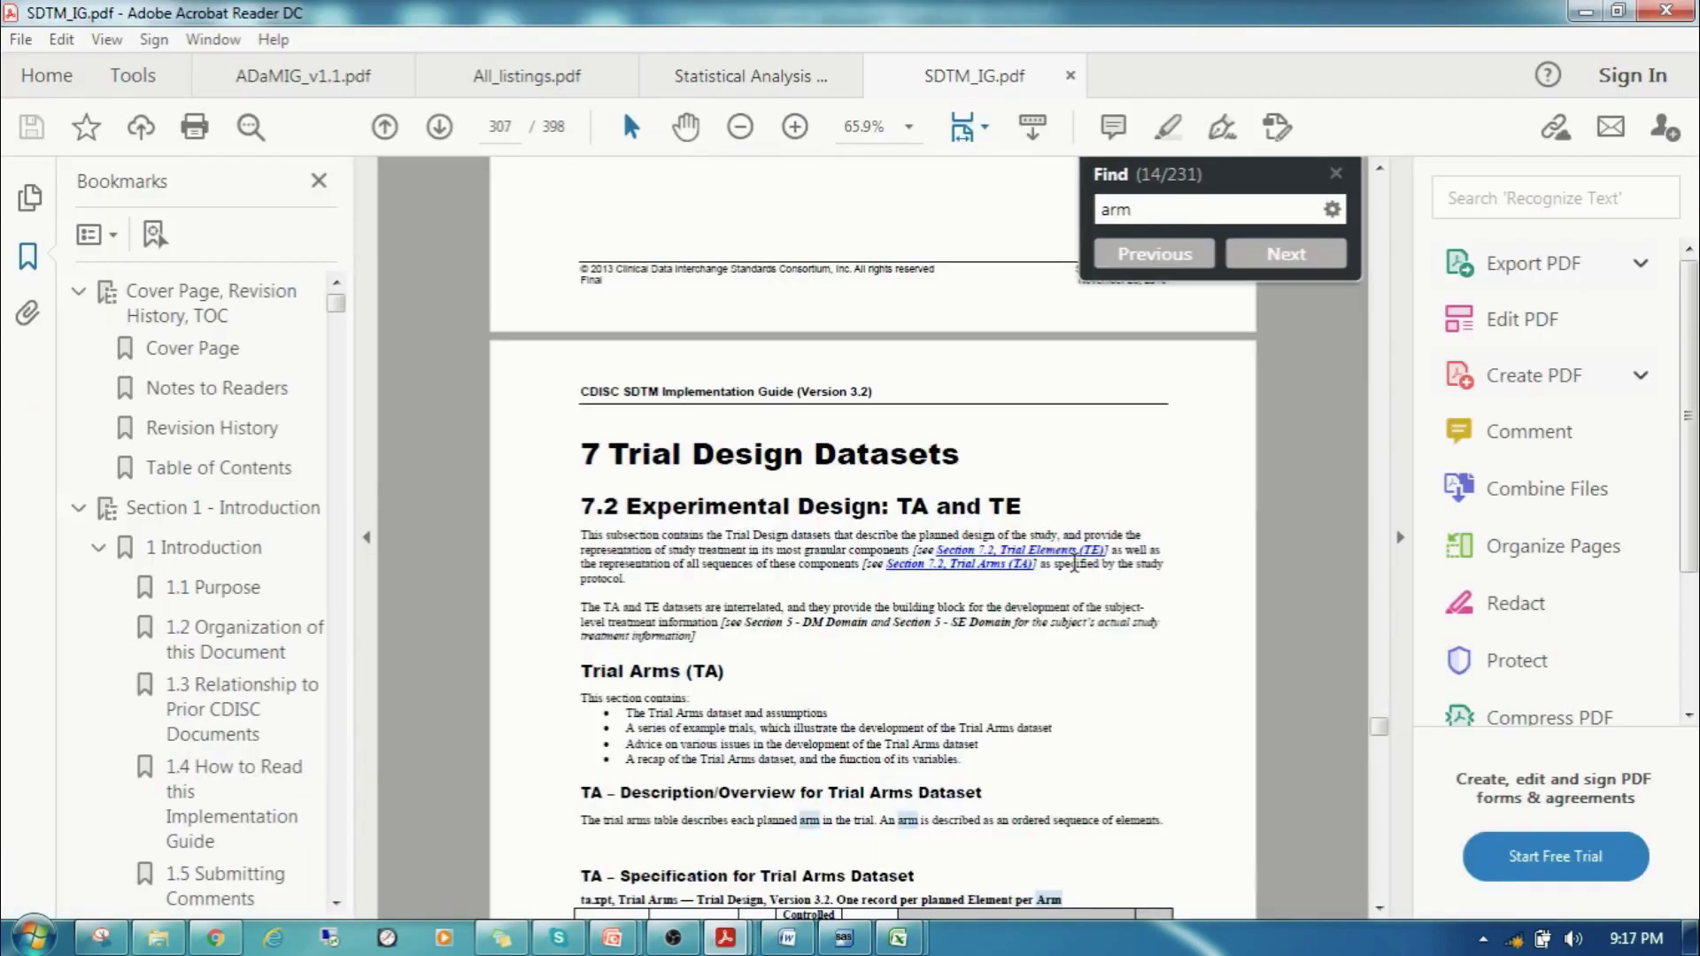
# Dismiss the text search and read the Trial Arms (TA) section, covering its specification table, assumptions and example trial diagrams.
pyautogui.scroll(-3, 1075, 564)
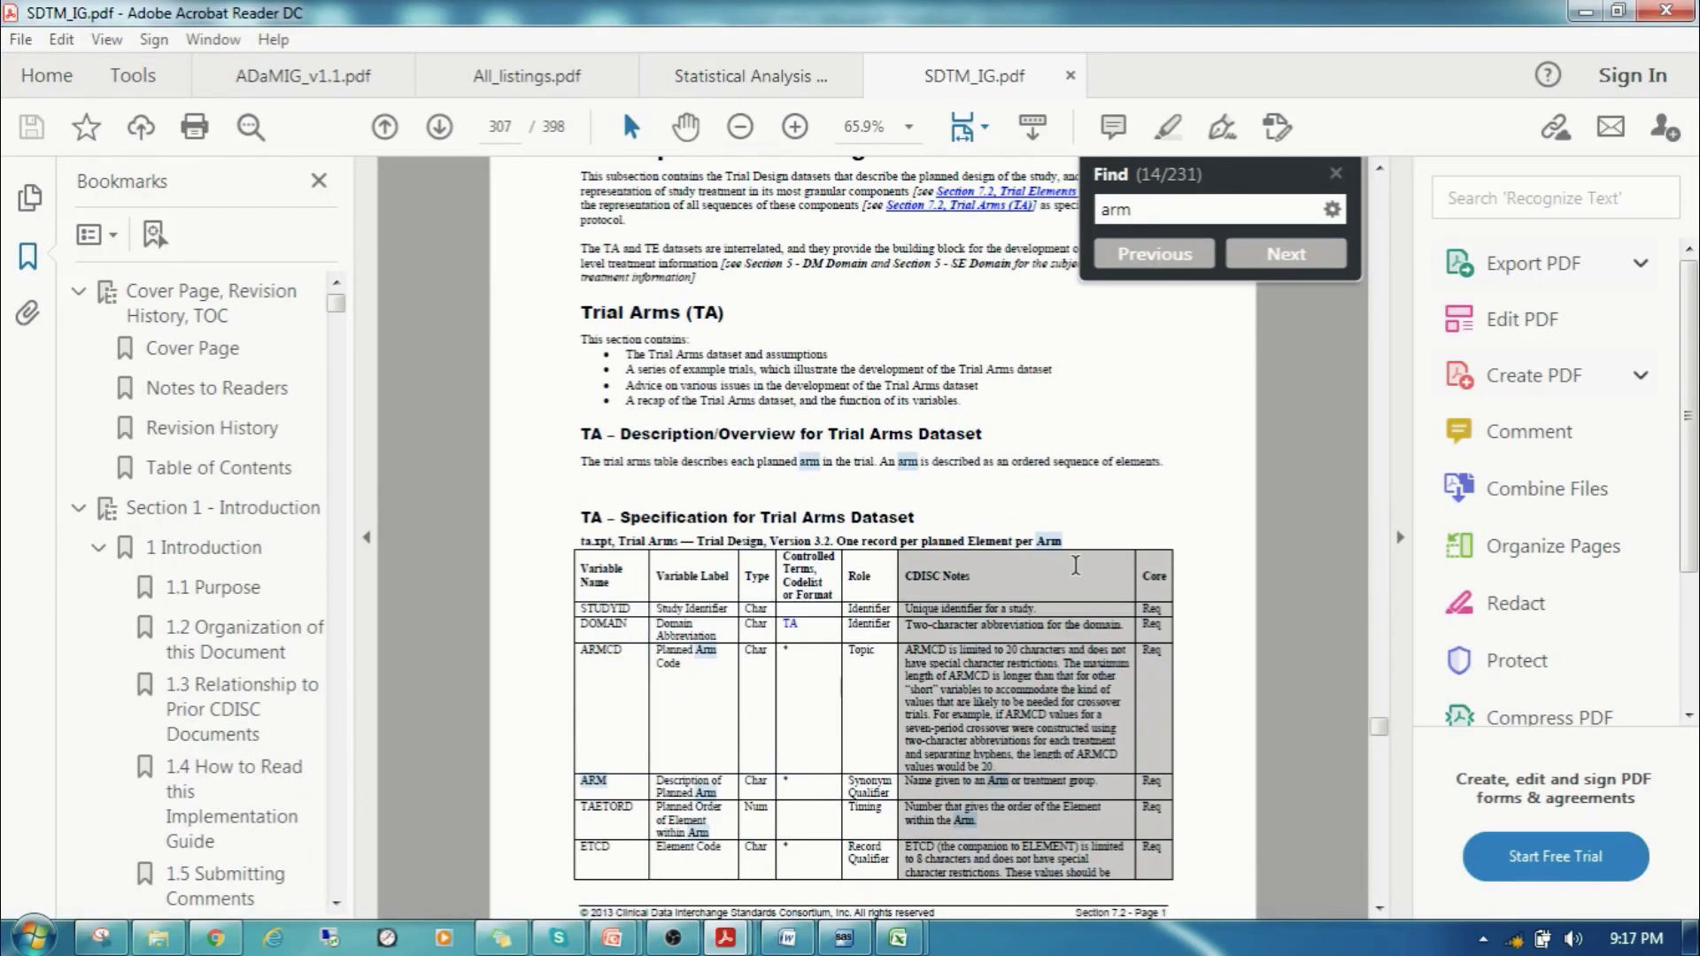
pyautogui.click(1336, 174)
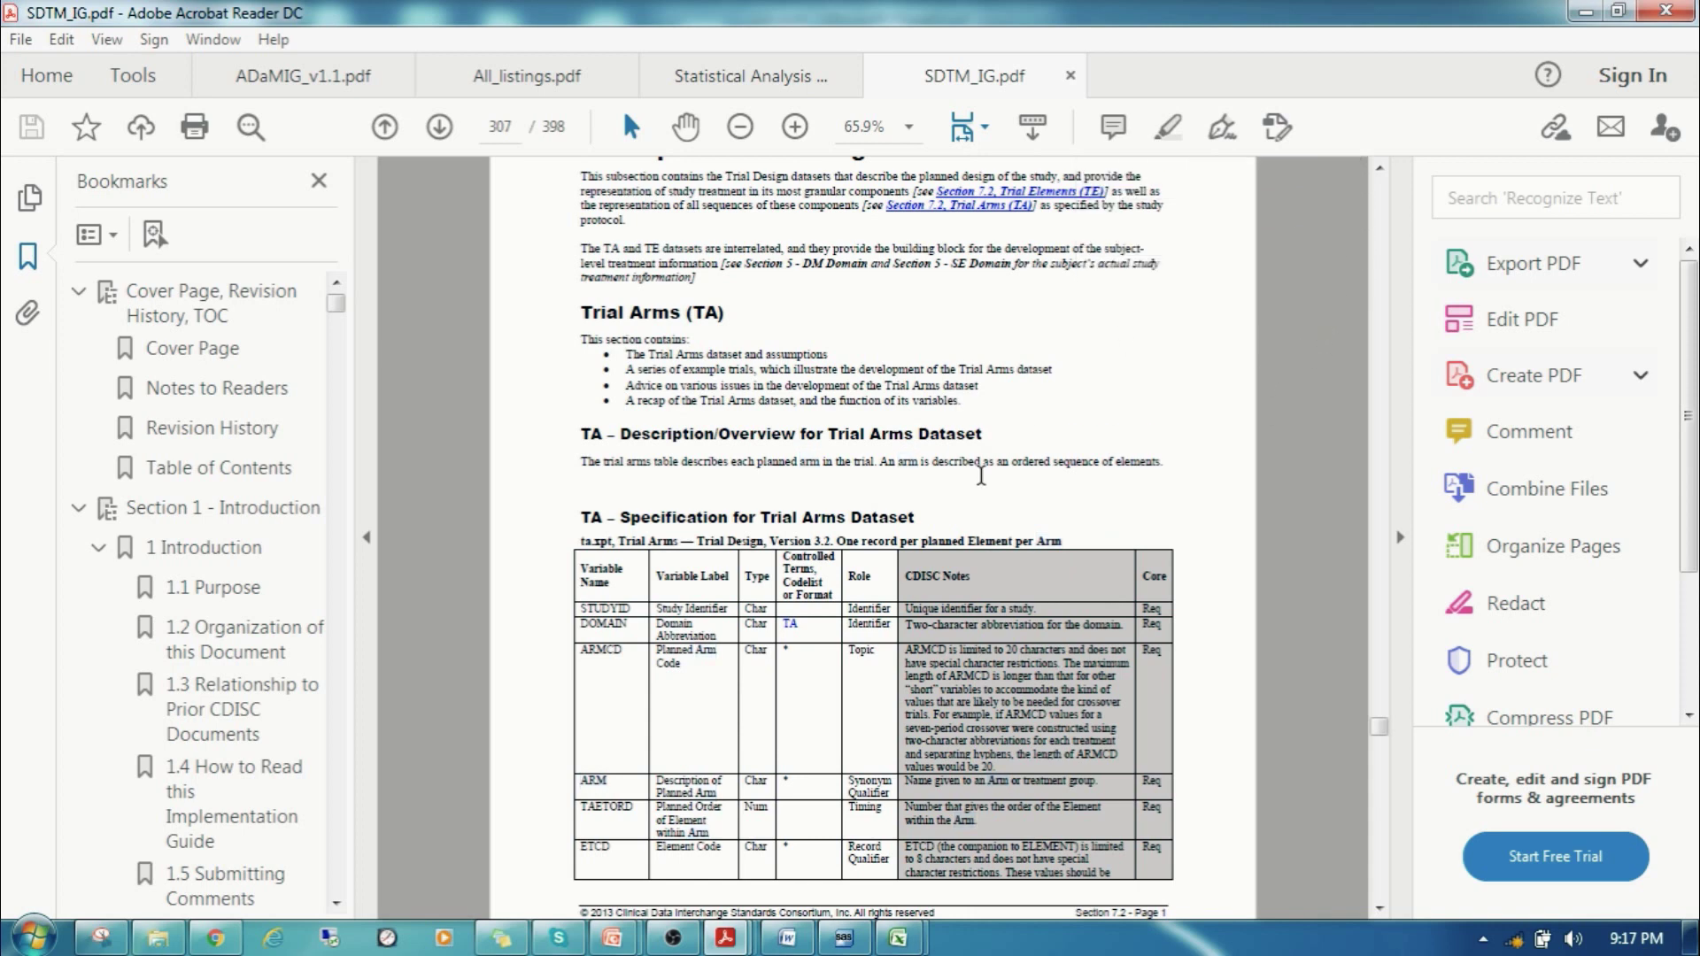
pyautogui.scroll(-1, 722, 530)
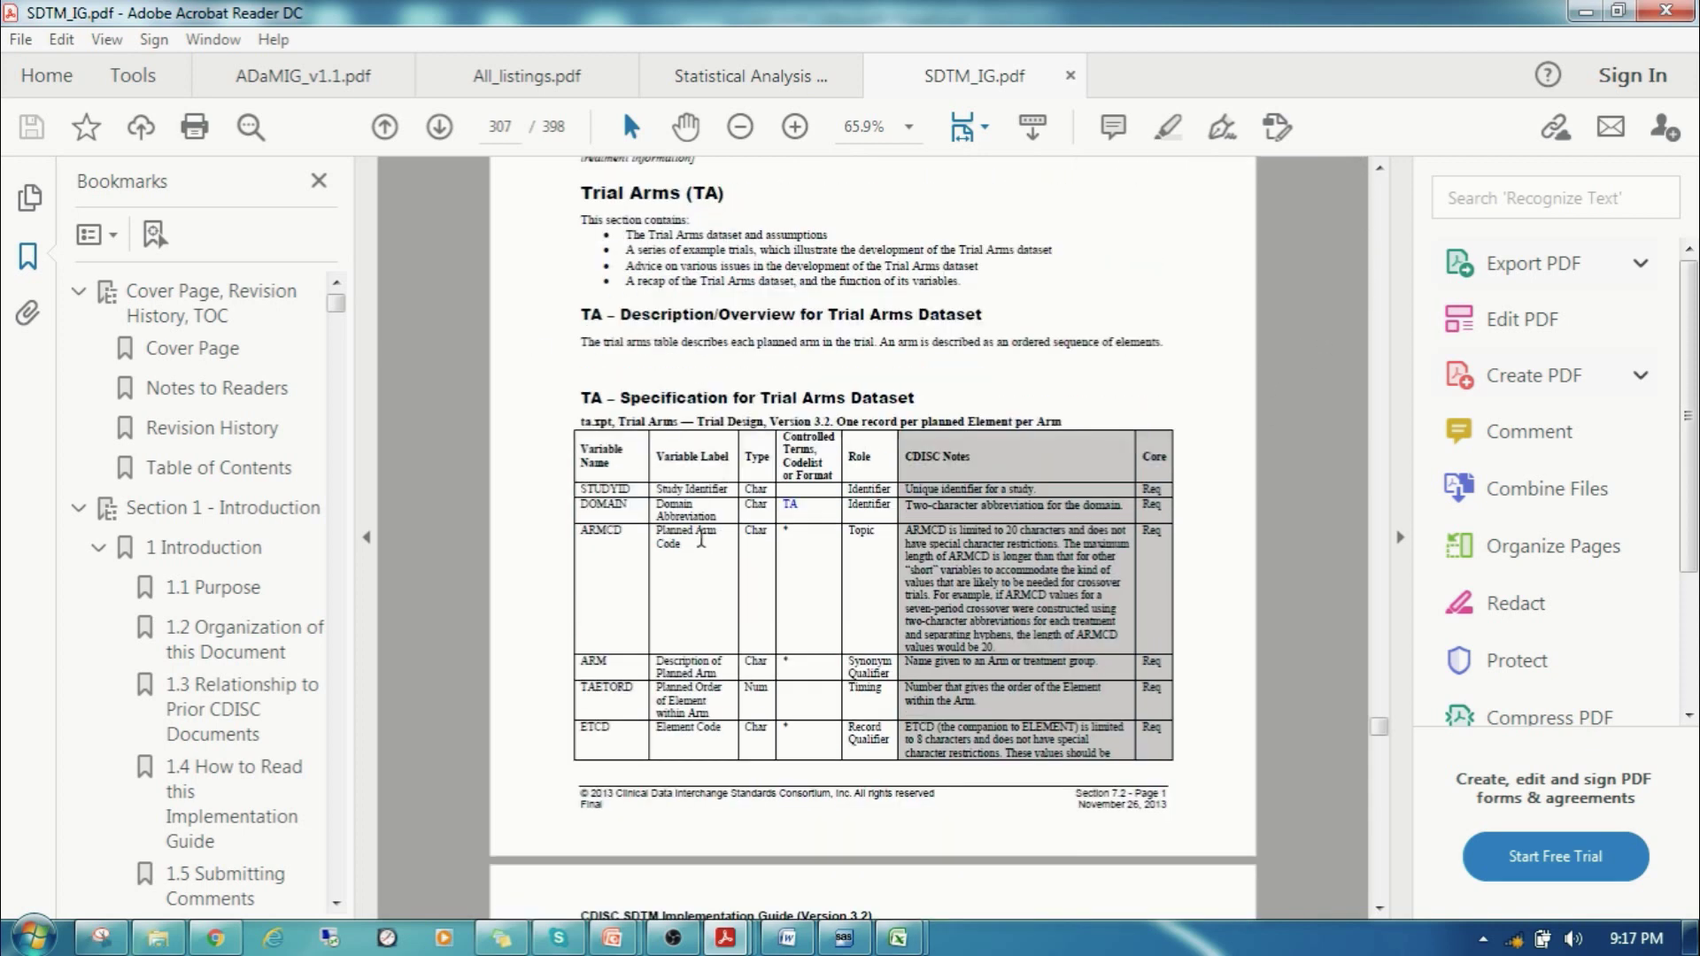
pyautogui.scroll(-3, 617, 686)
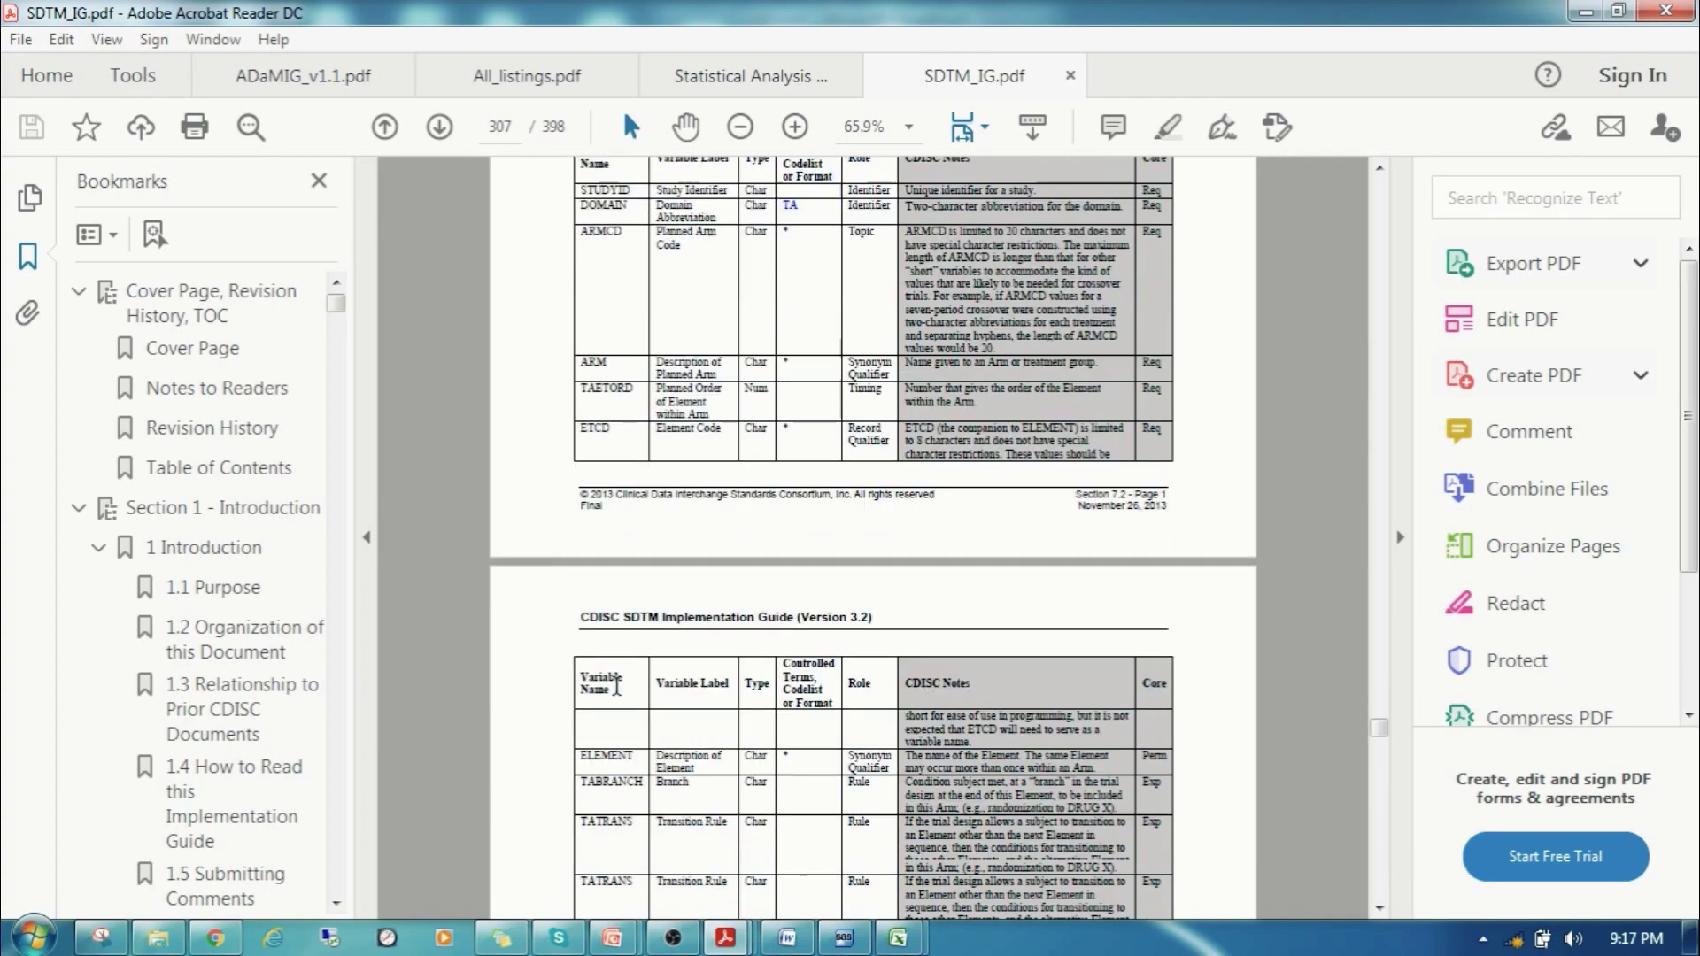
pyautogui.scroll(-2, 617, 686)
pyautogui.scroll(-2, 612, 754)
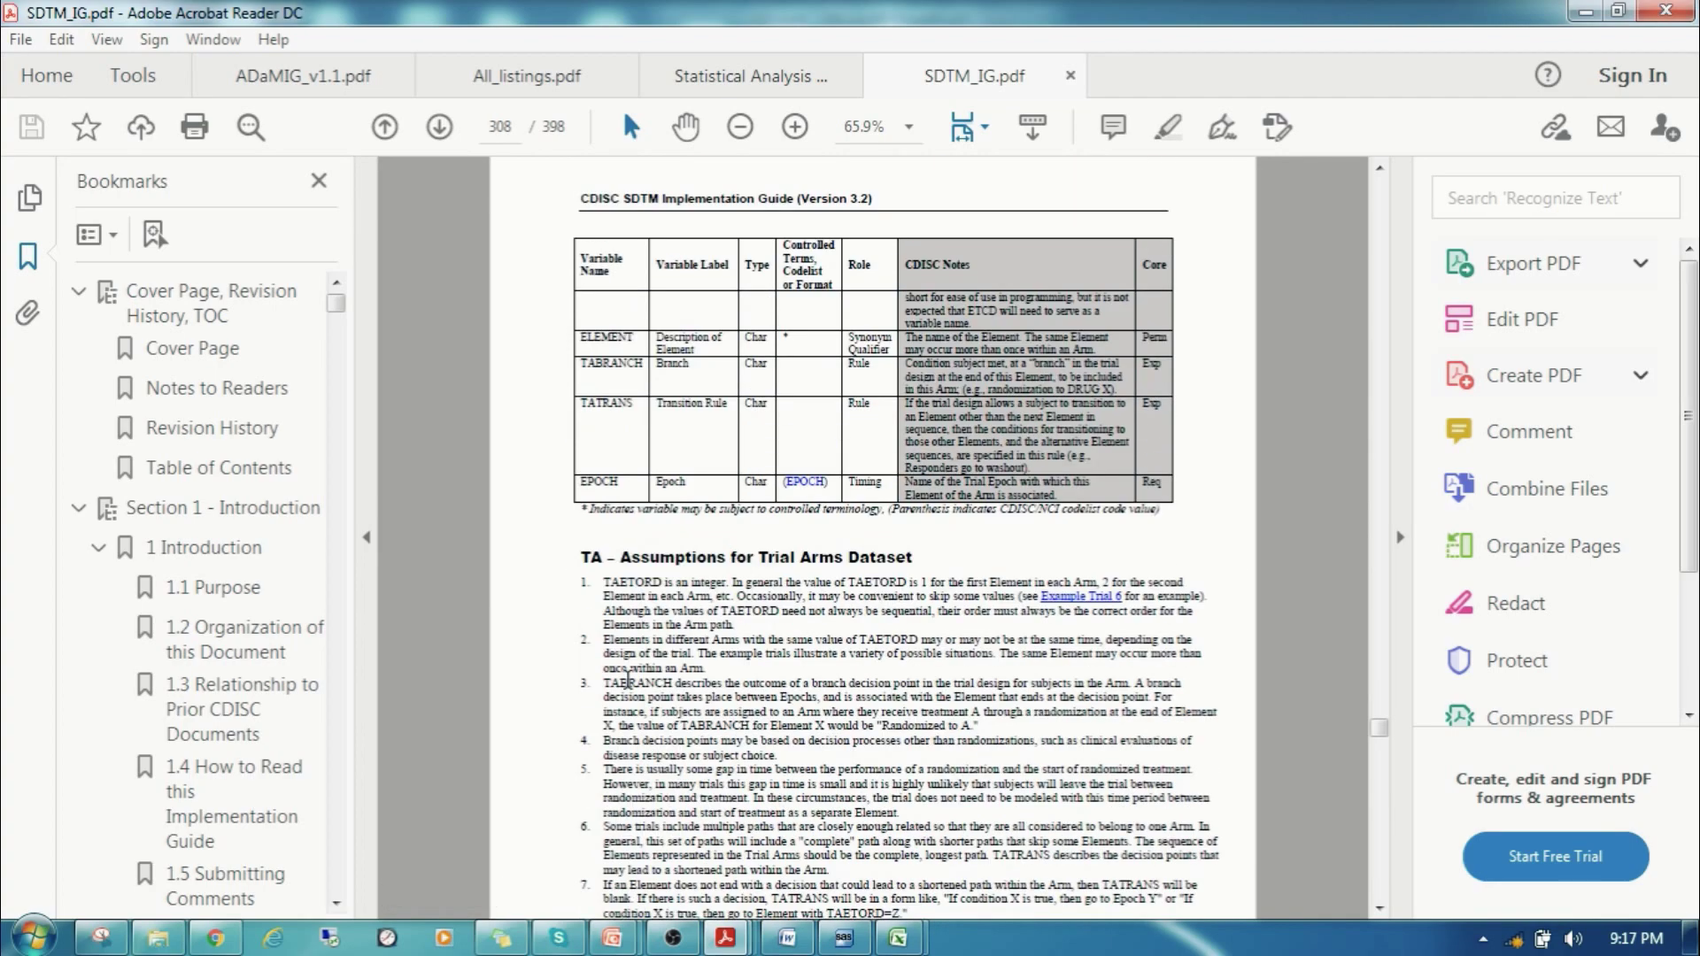
pyautogui.scroll(-10, 632, 678)
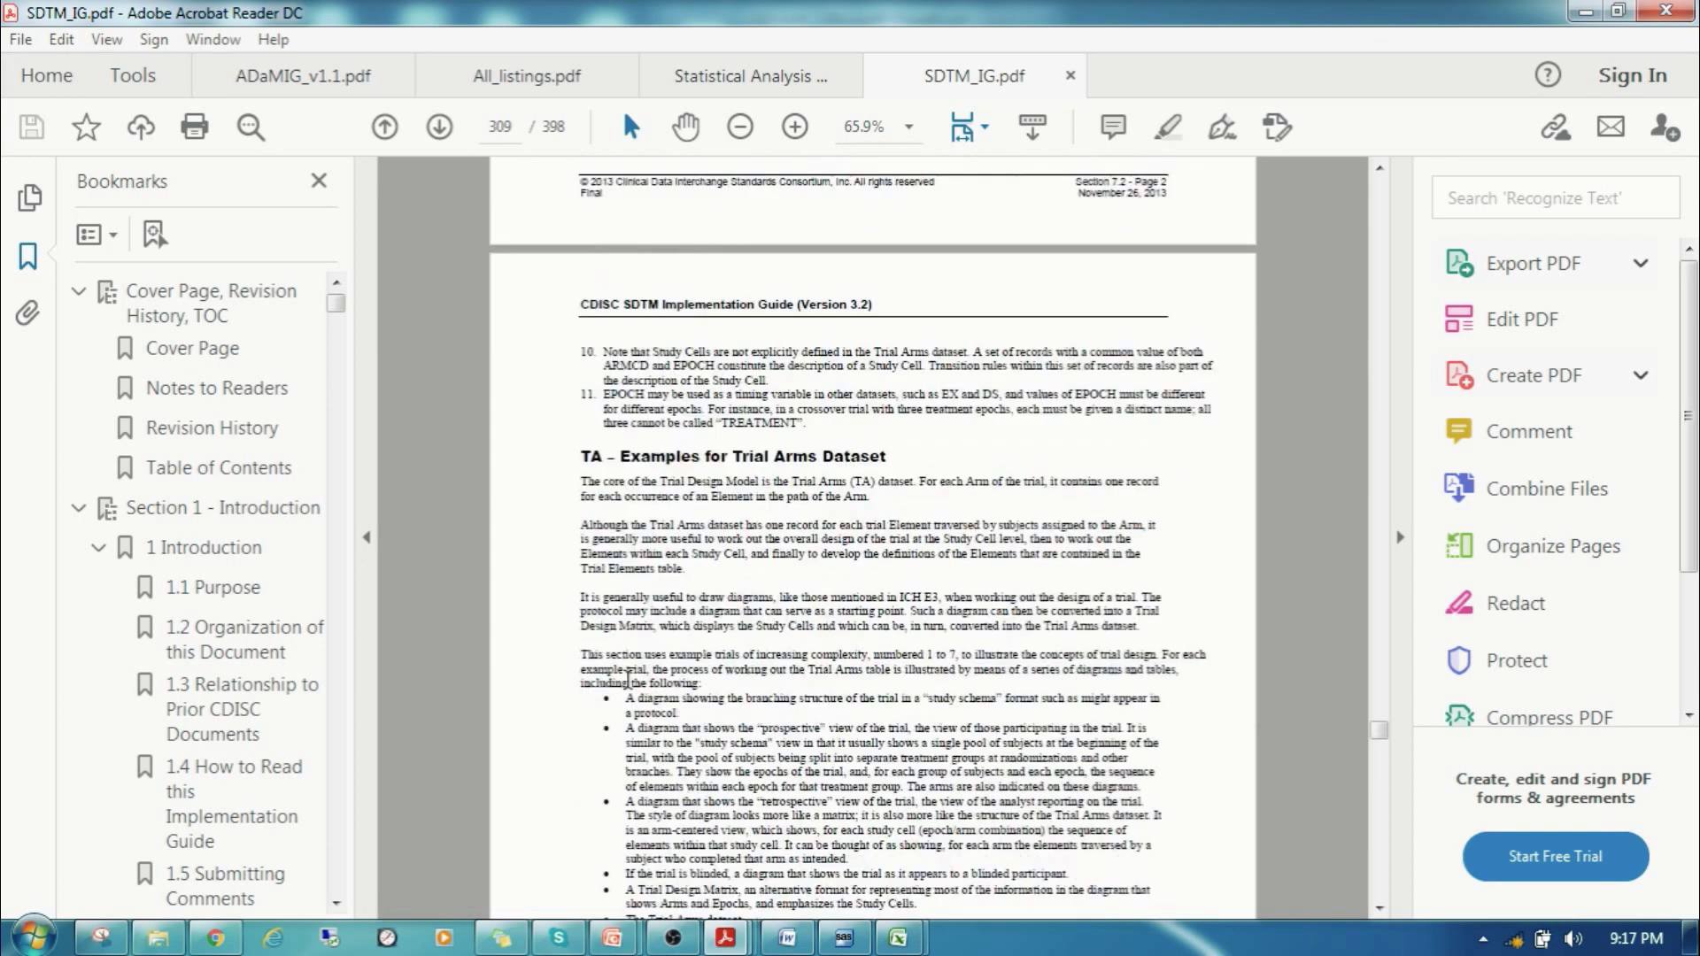
pyautogui.scroll(-15, 721, 629)
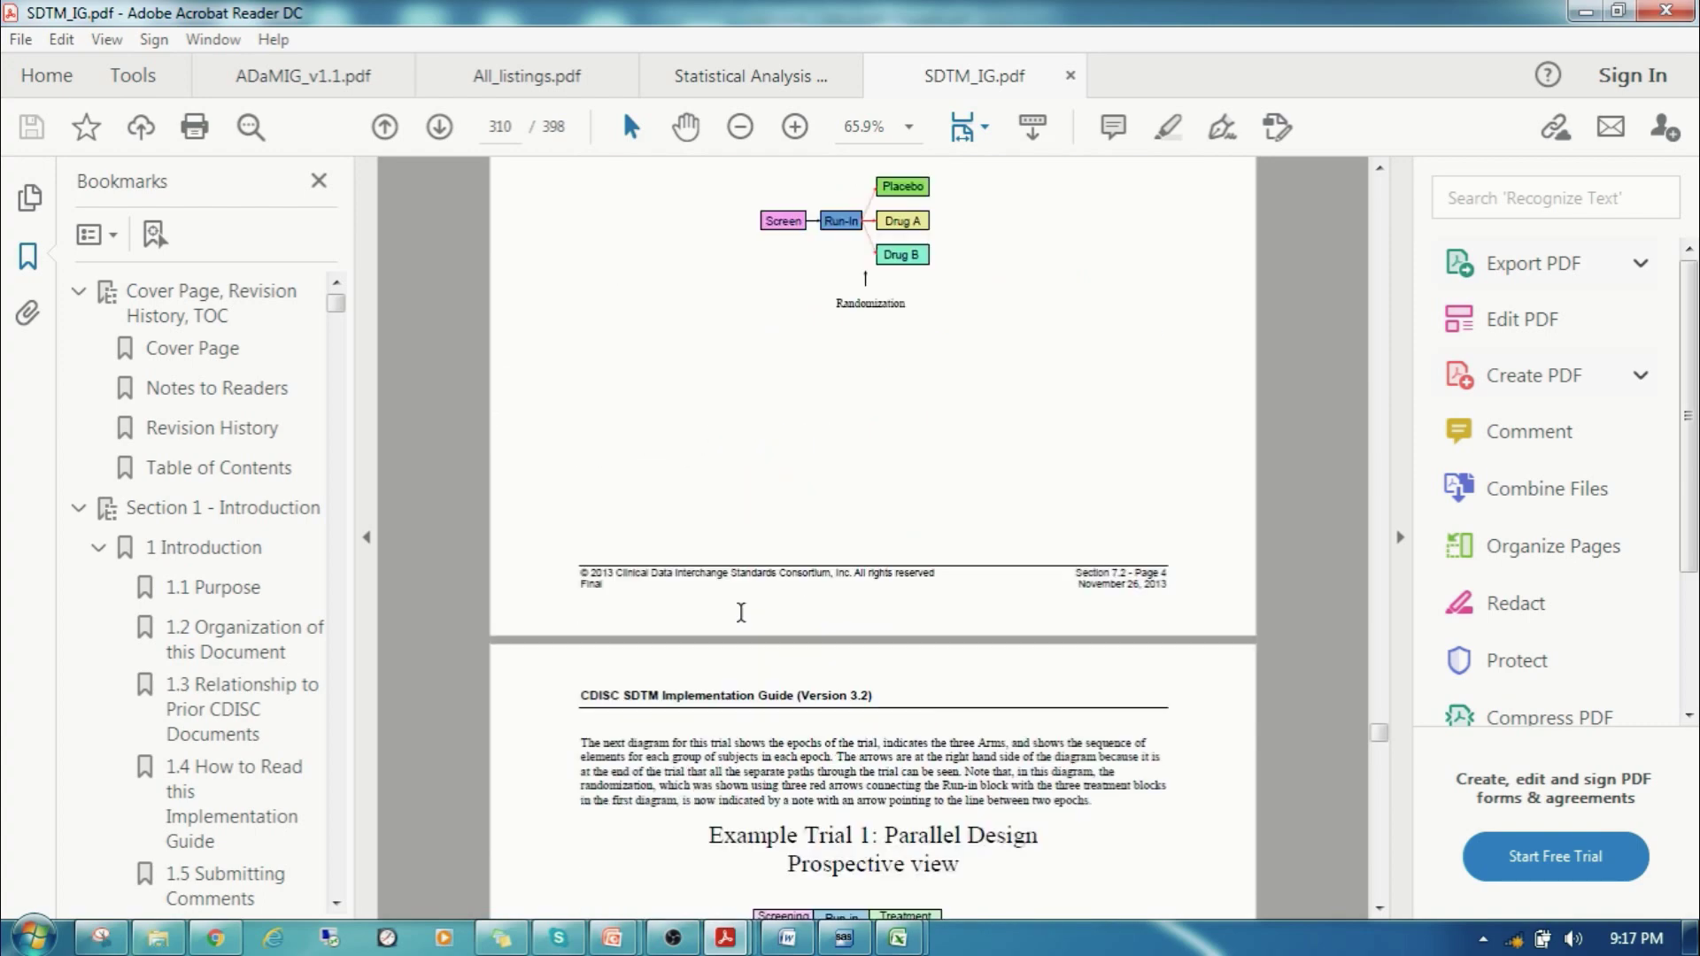
# Check the ADAM_specs.xlsx workbook in Excel, then open sdtm_spec.xls from the Q35 folder in Windows Explorer.
pyautogui.moveTo(898, 937)
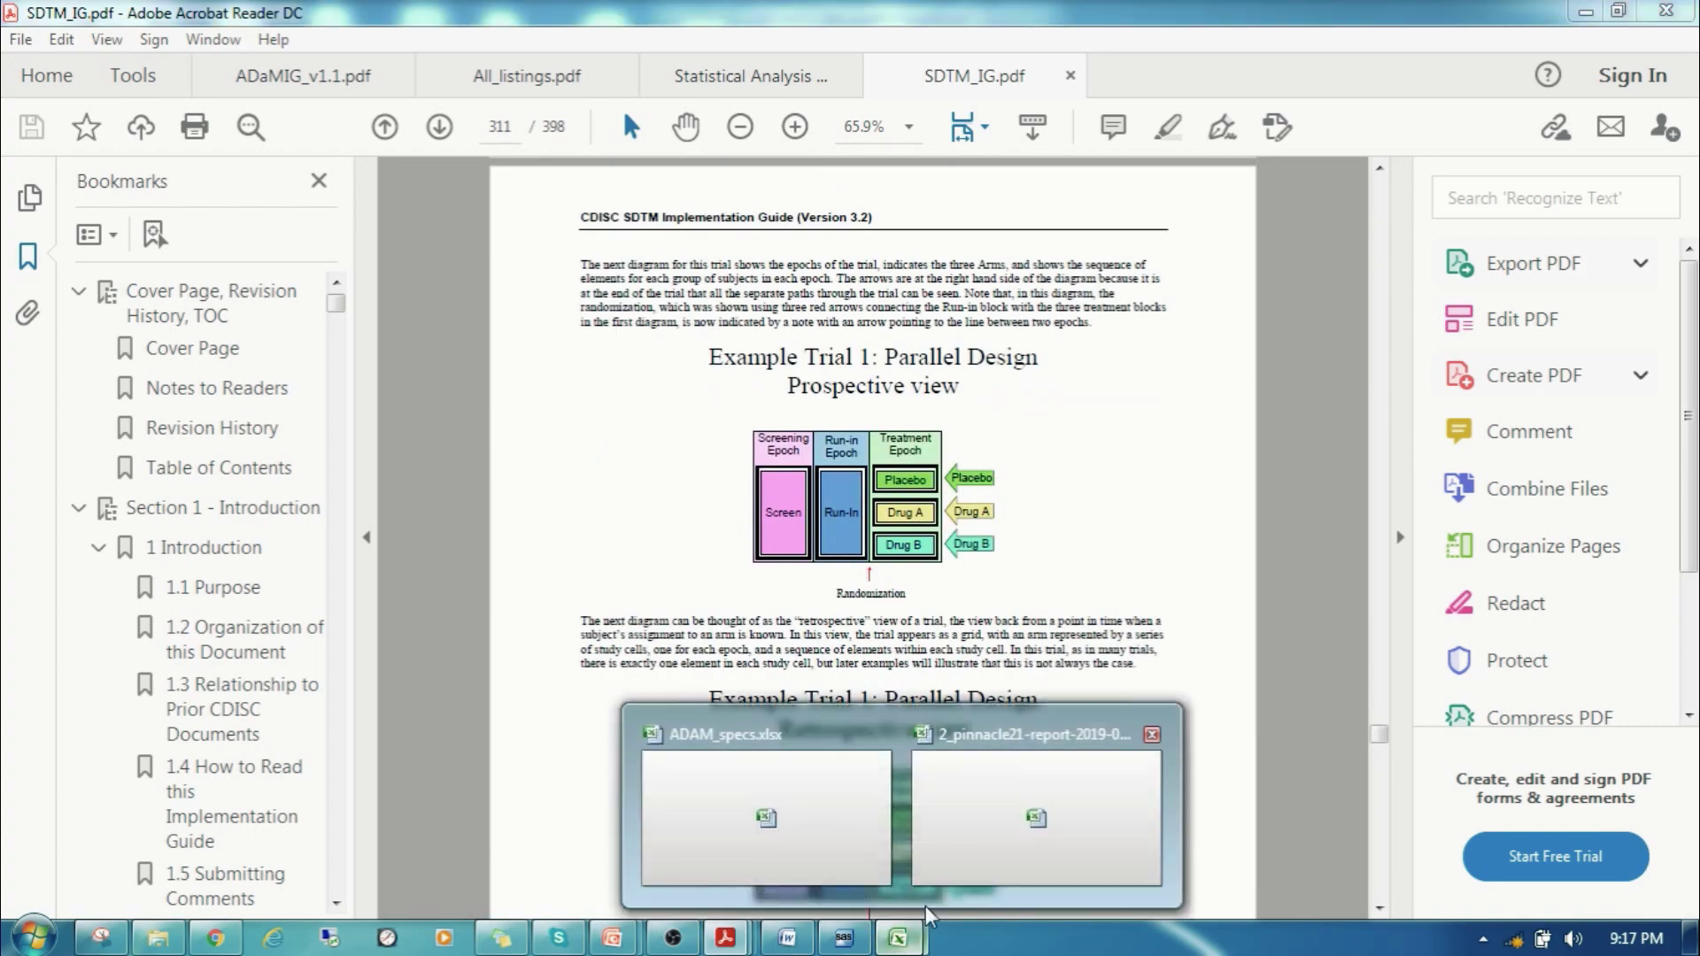
pyautogui.click(846, 852)
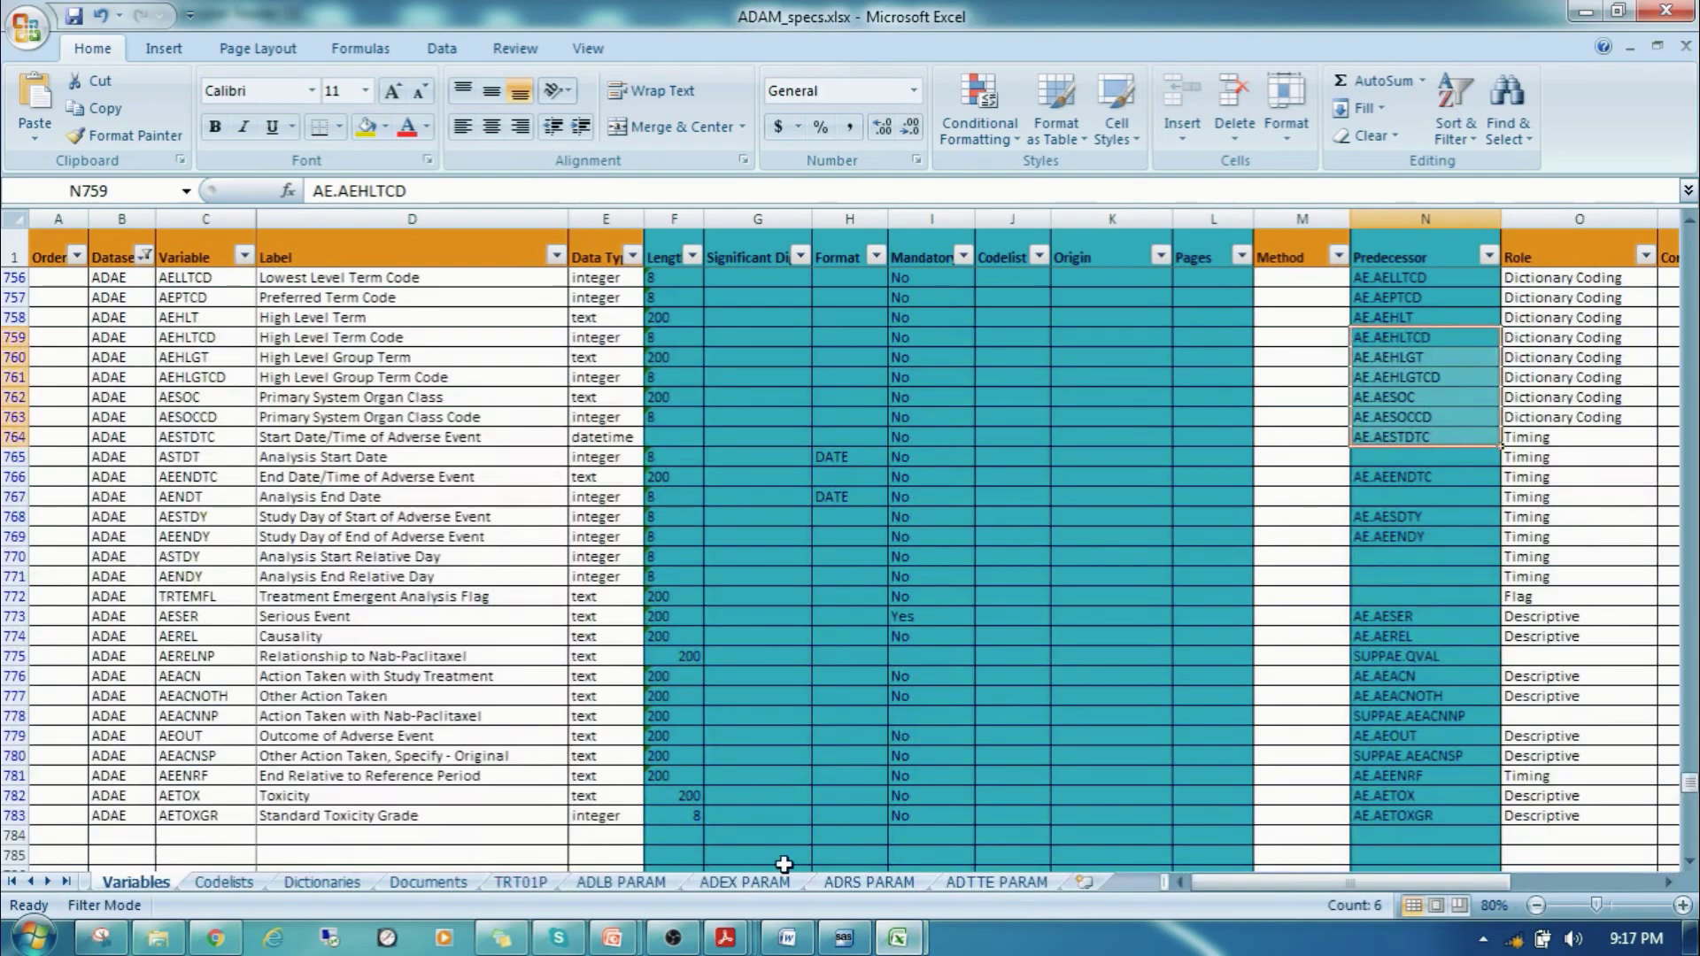
pyautogui.click(157, 938)
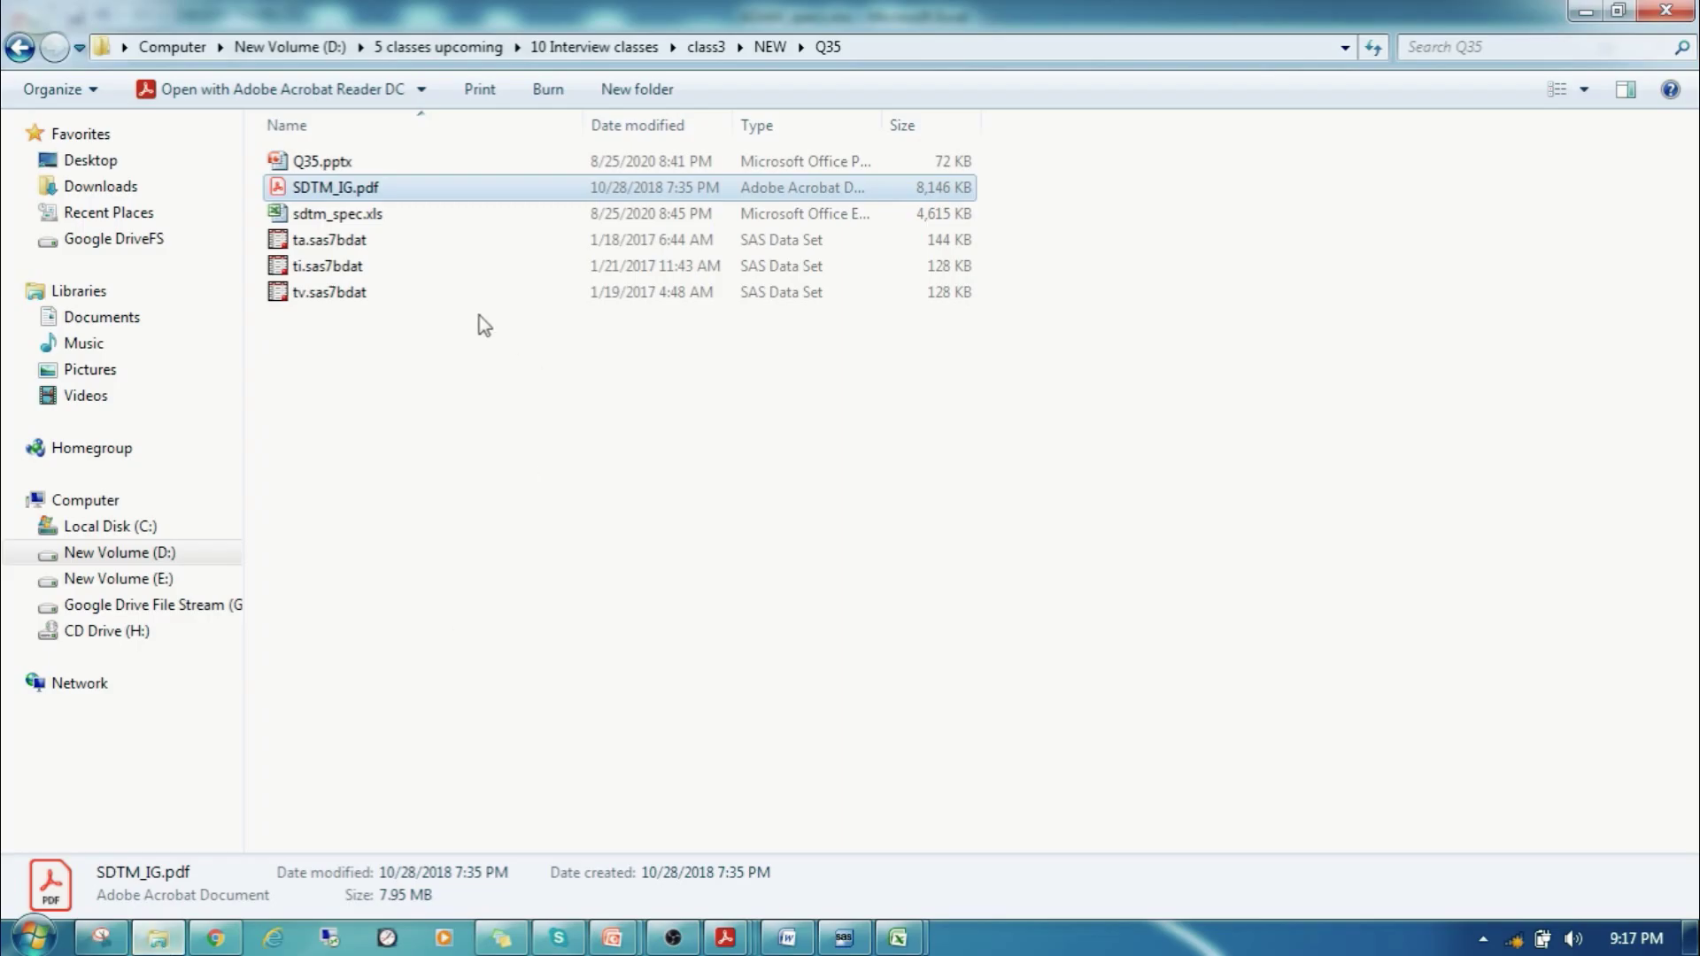
pyautogui.doubleClick(370, 216)
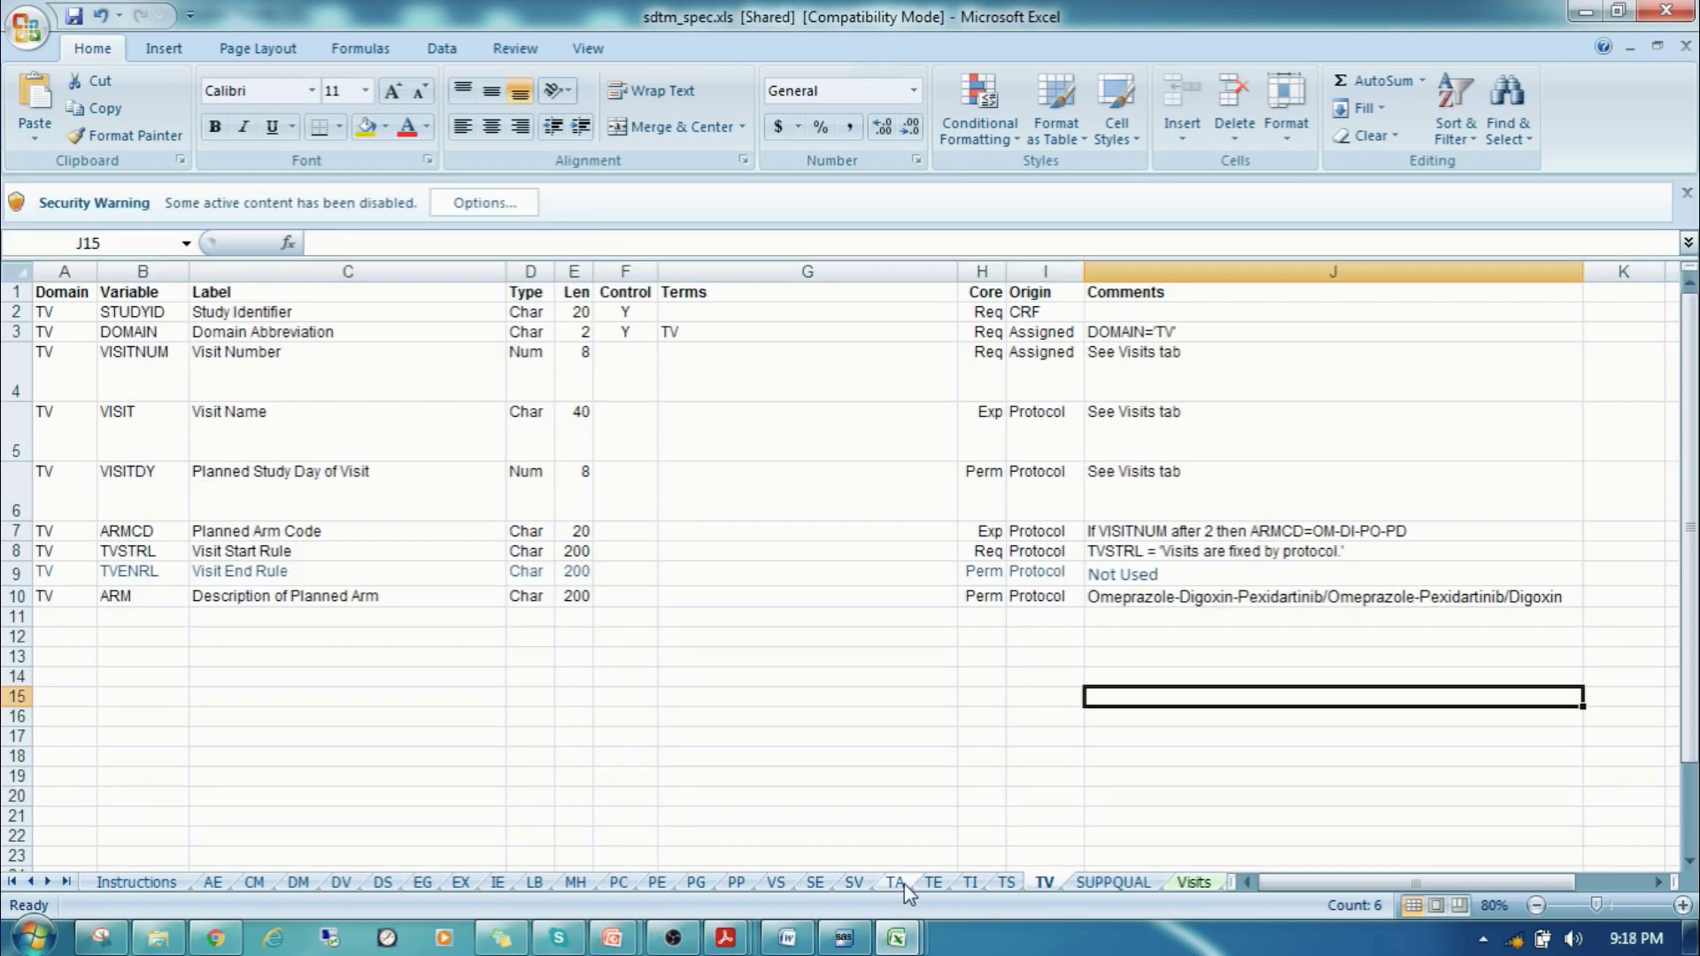
# Review the TA sheet of the specification, going through its variables from STUDYID to EPOCH with their labels, origins and comments.
pyautogui.click(896, 882)
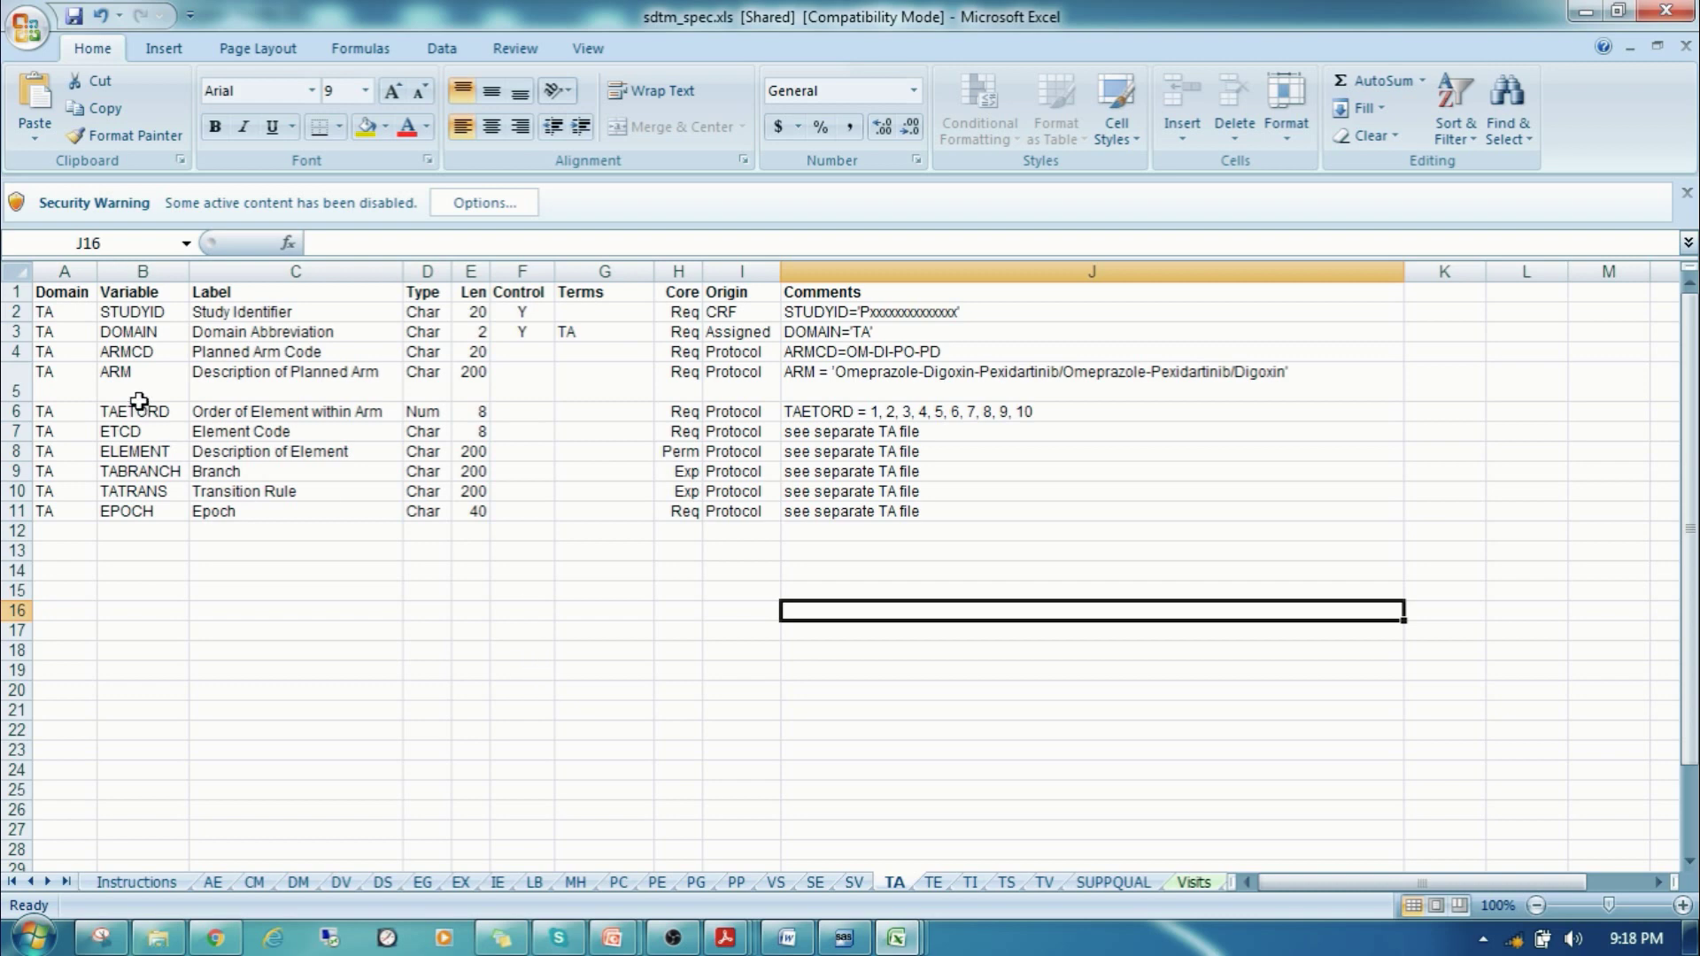
pyautogui.click(144, 316)
pyautogui.click(183, 332)
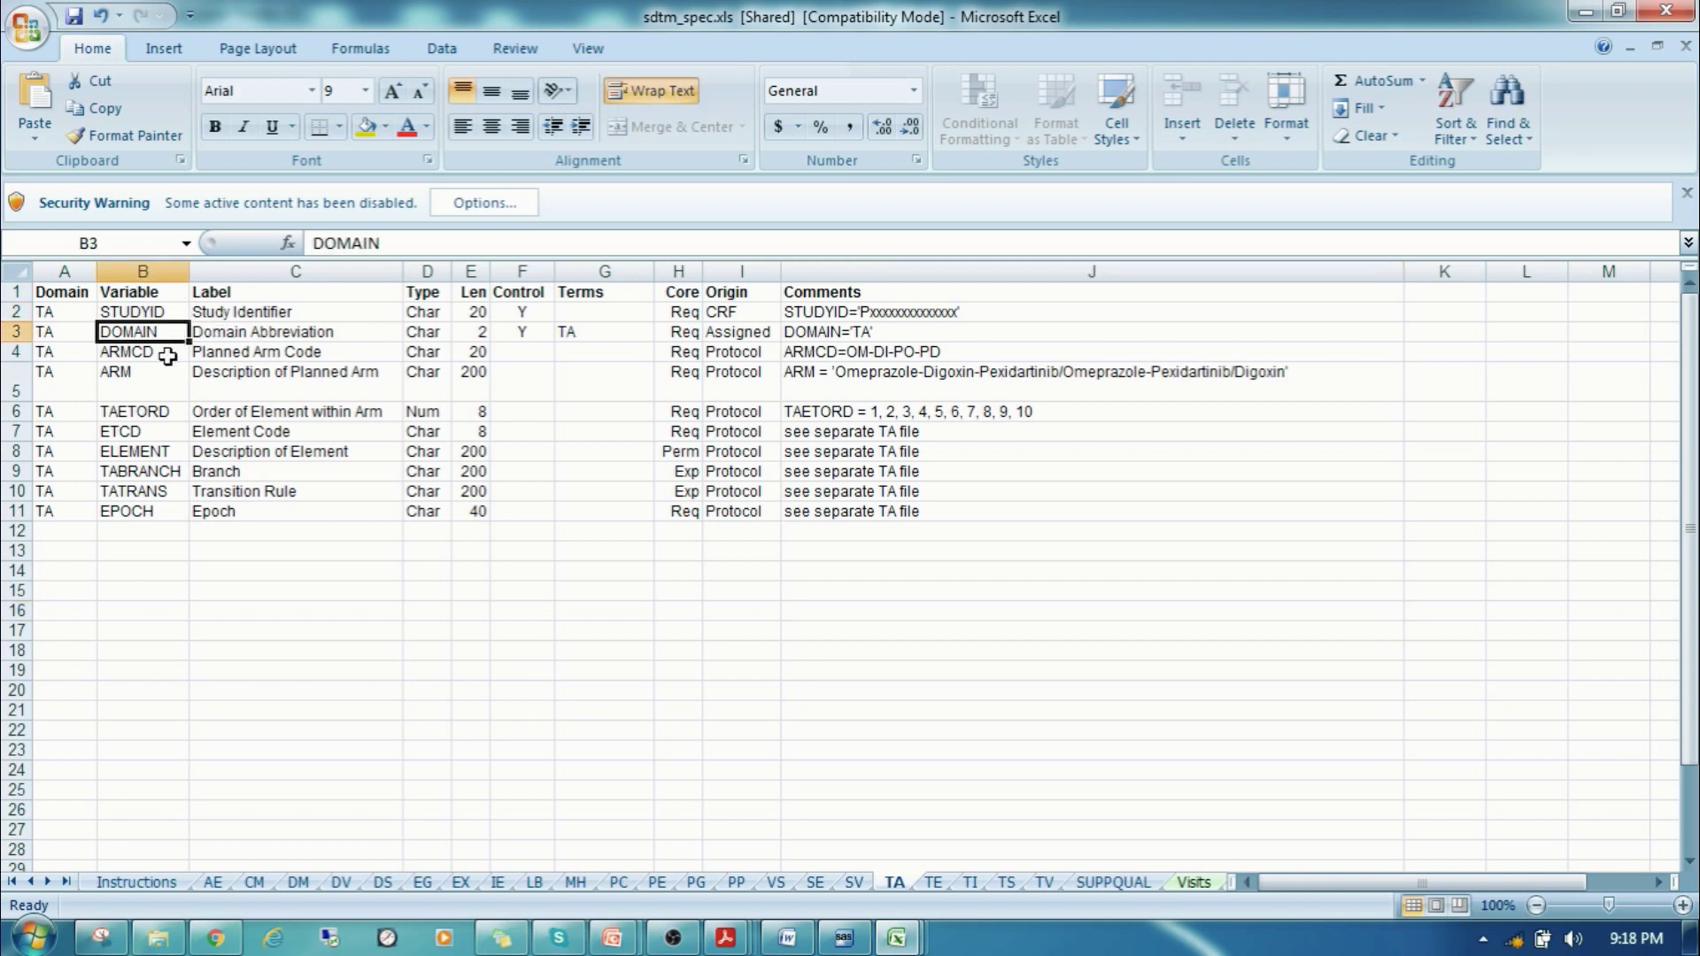
pyautogui.click(169, 356)
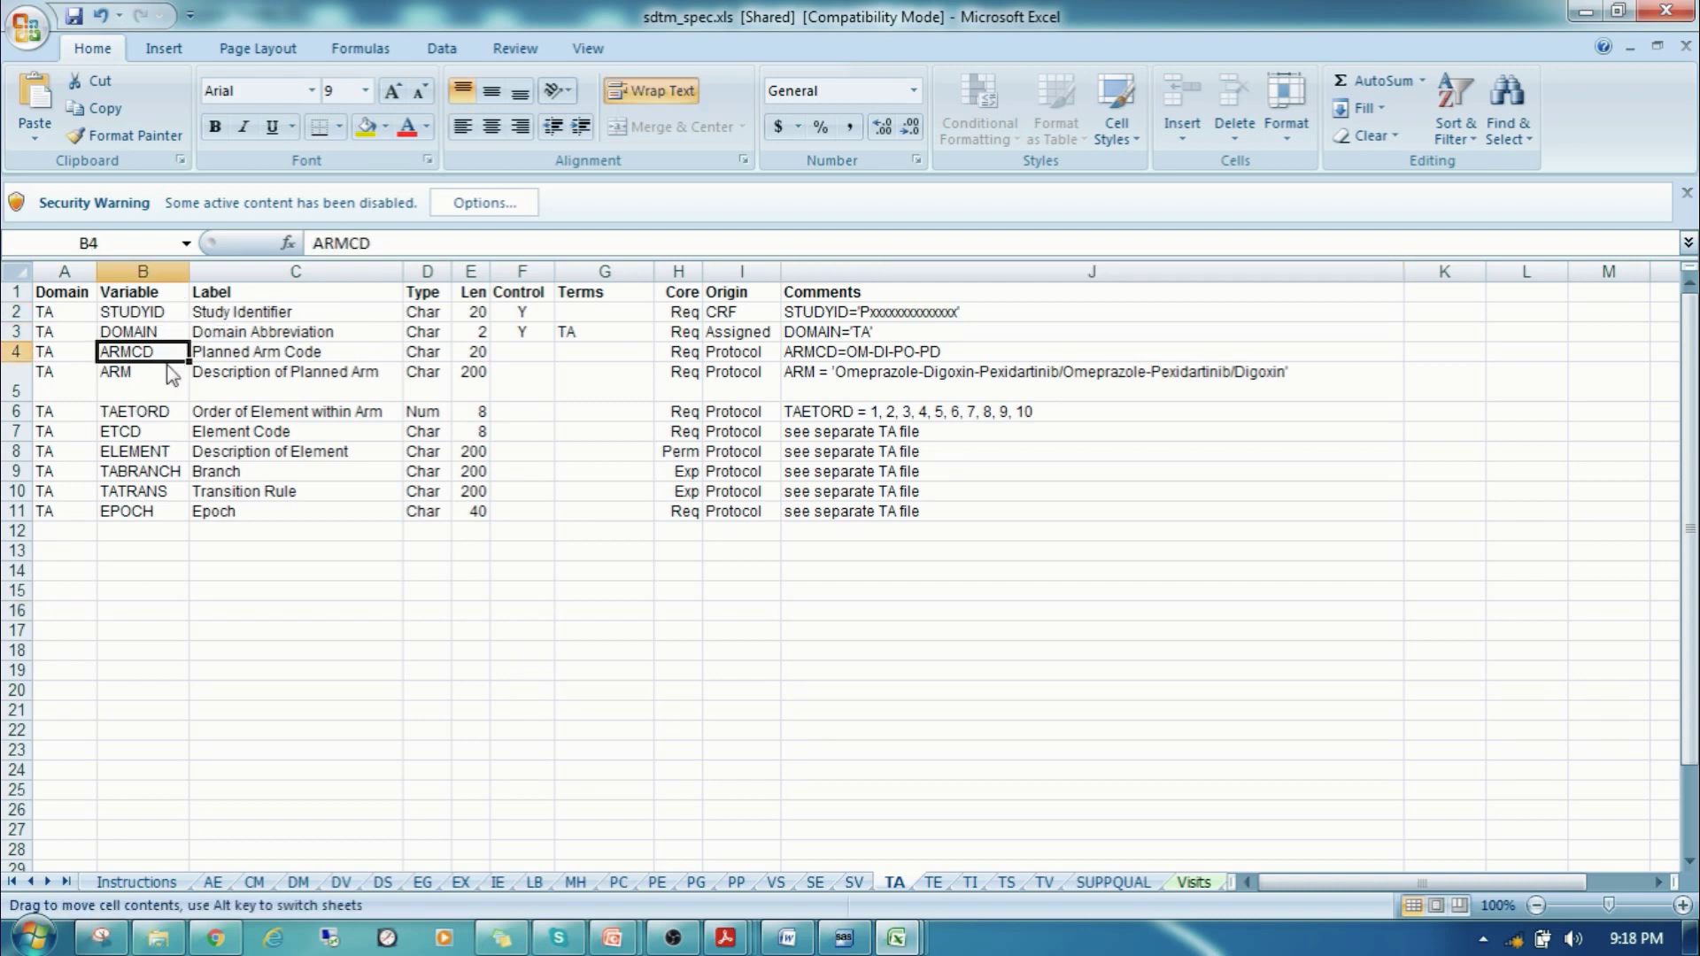
pyautogui.click(159, 378)
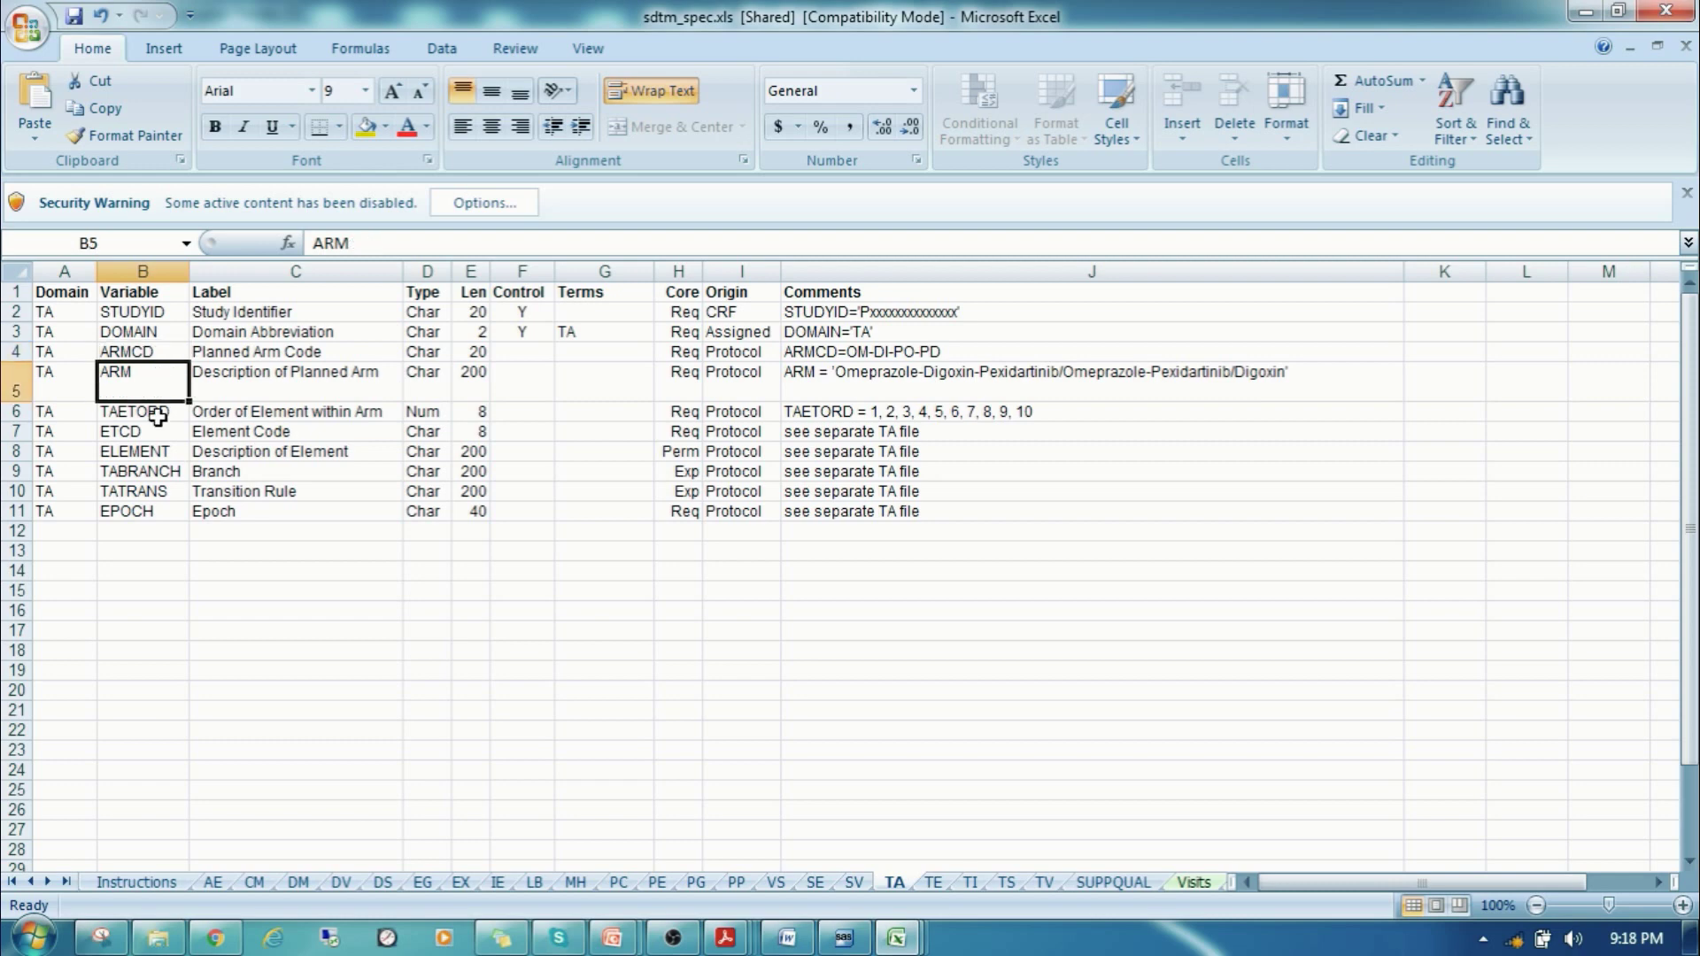
pyautogui.click(256, 432)
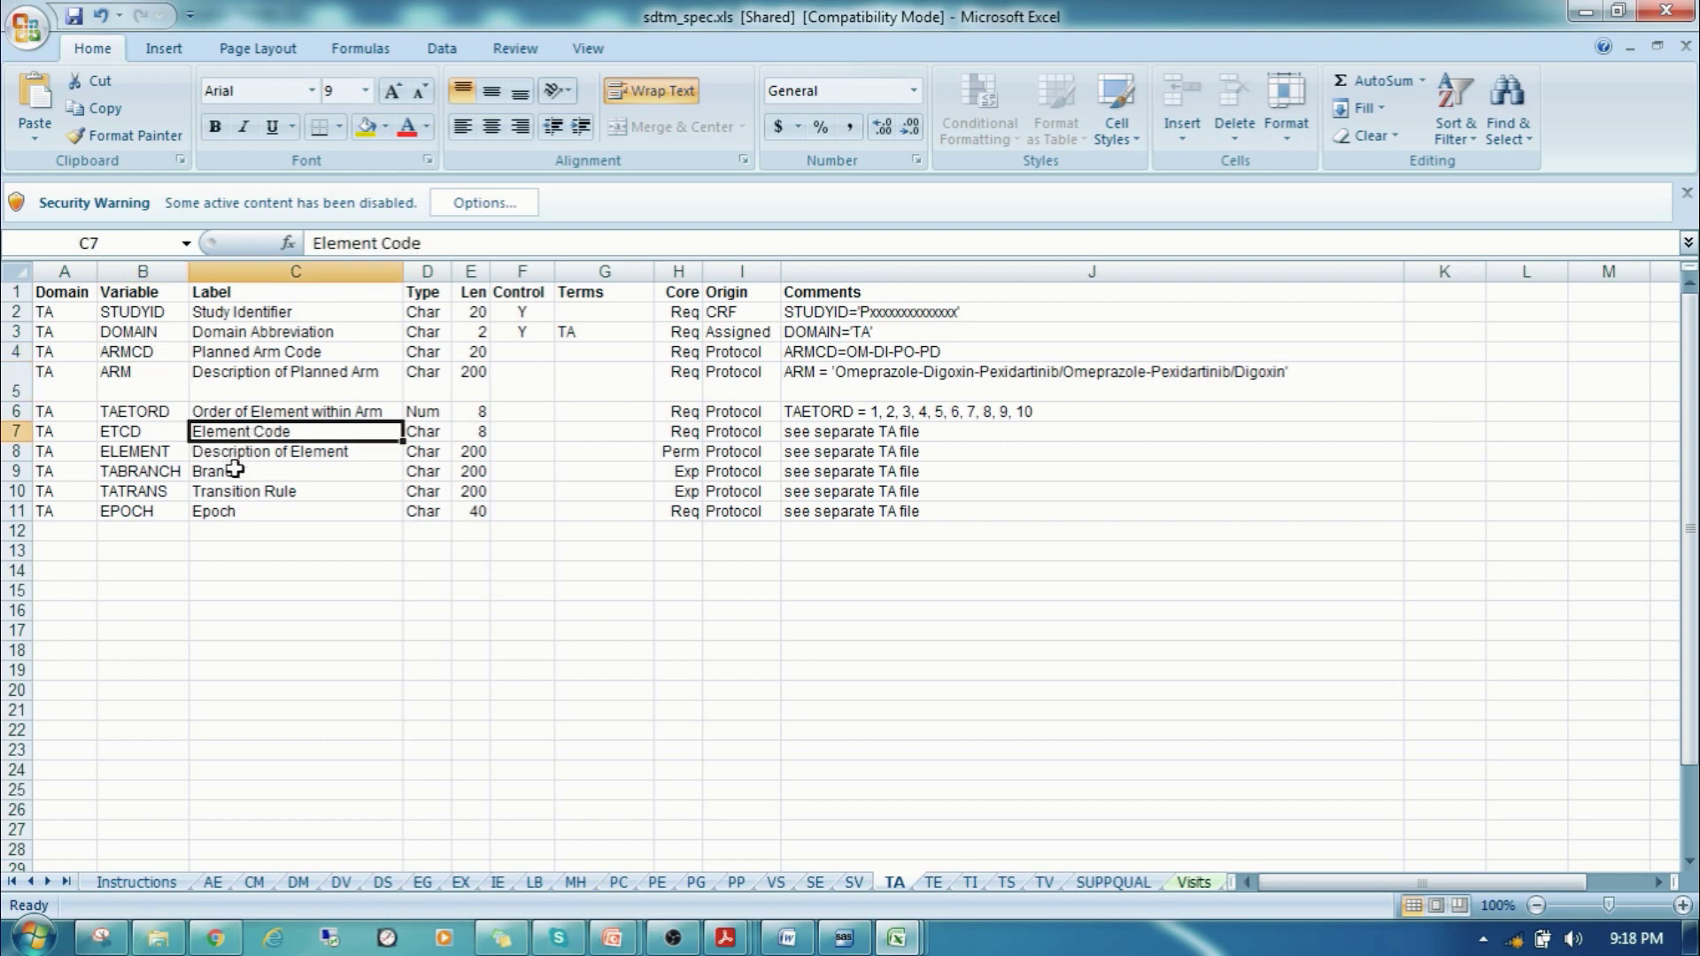
pyautogui.click(429, 568)
pyautogui.moveTo(147, 318)
pyautogui.mouseDown()
pyautogui.moveTo(829, 527)
pyautogui.moveTo(913, 526)
pyautogui.mouseUp()
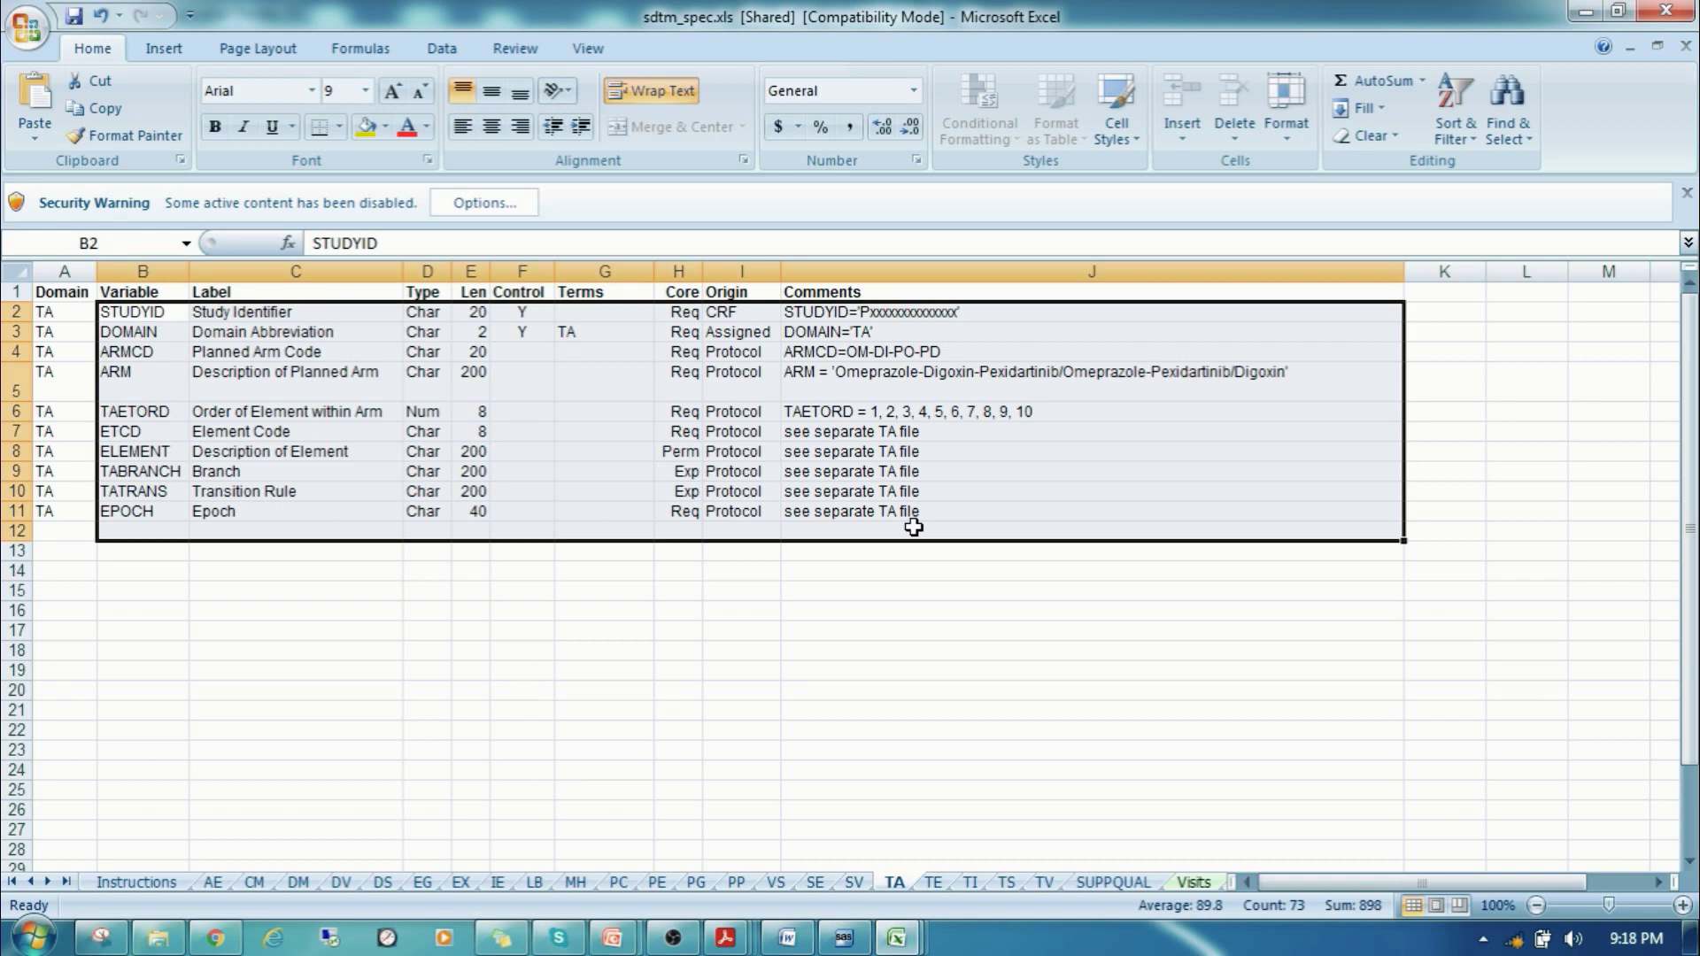
pyautogui.click(929, 630)
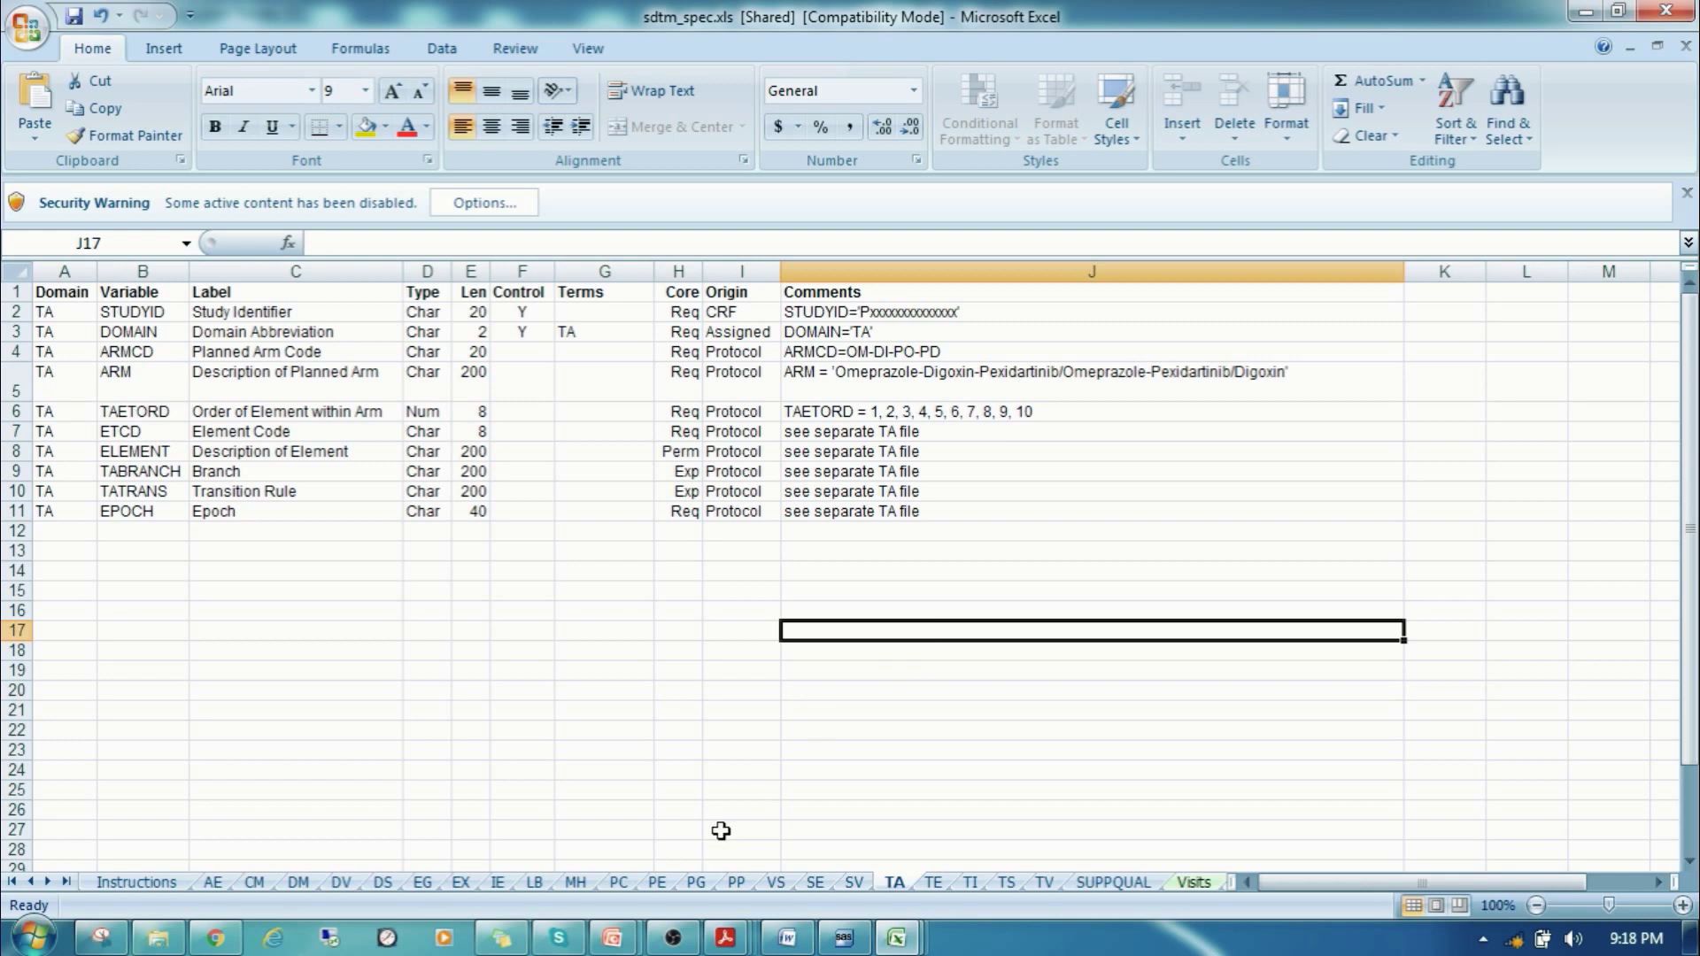
# Review the variable definitions on the TE, TI and TS sheets, highlighting the TE labels for ELEMENT, TESTRL and TEENRL.
pyautogui.click(932, 883)
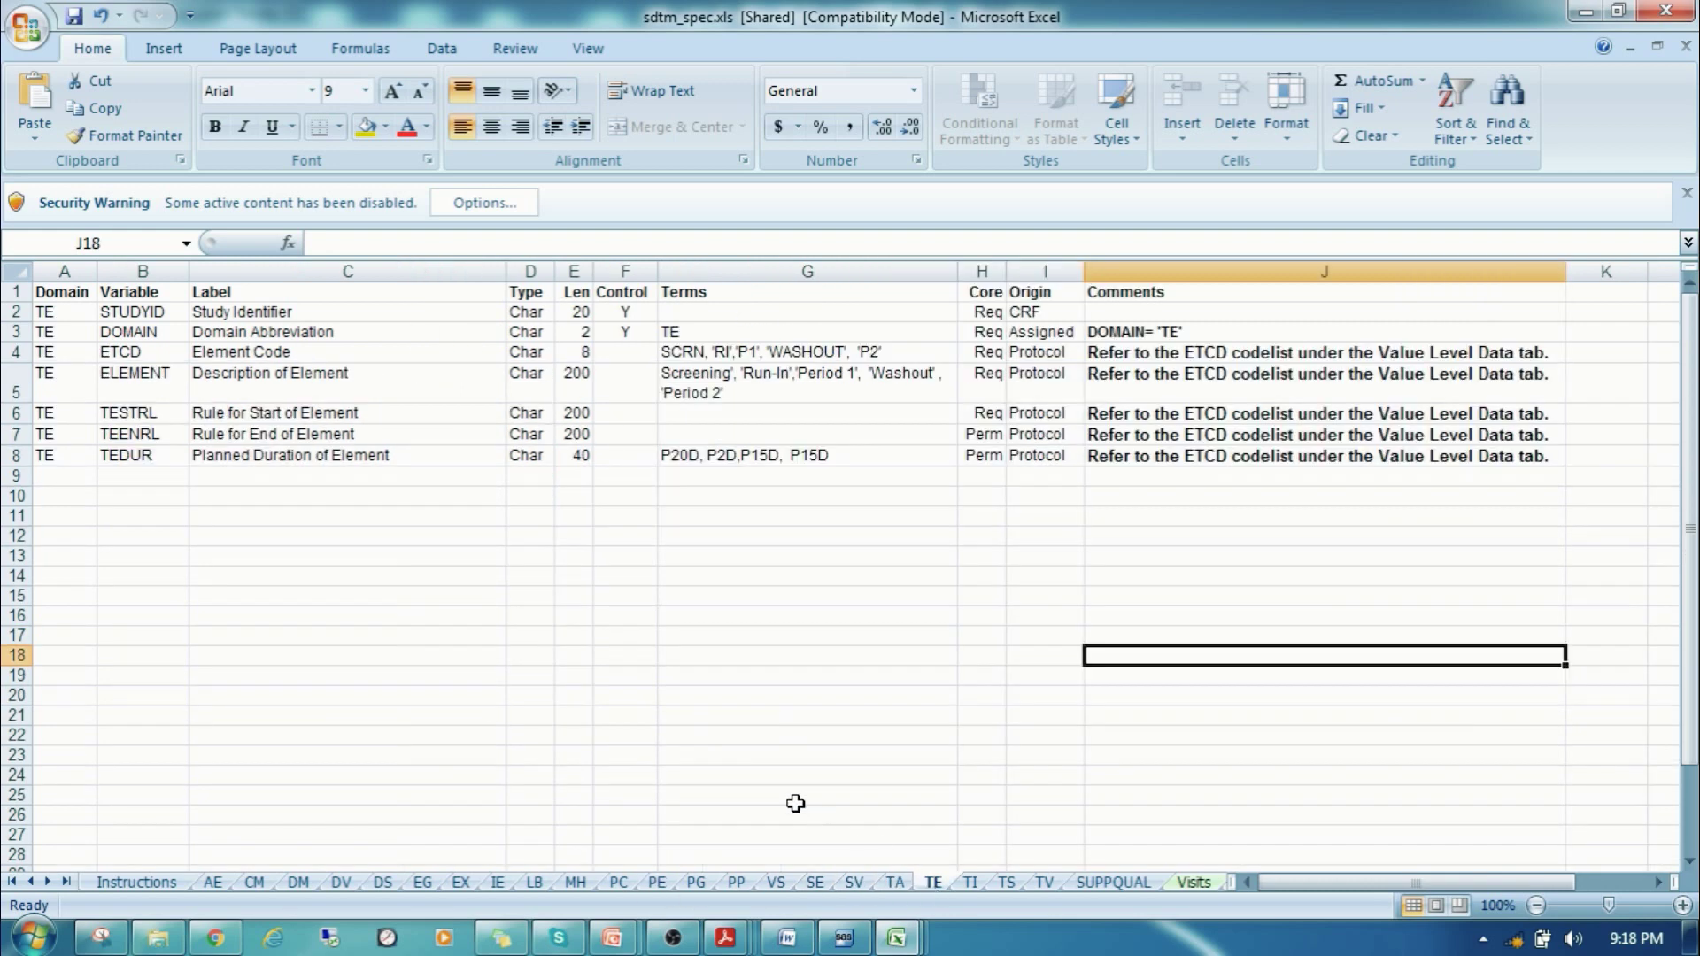
pyautogui.moveTo(263, 372); pyautogui.dragTo(365, 436)
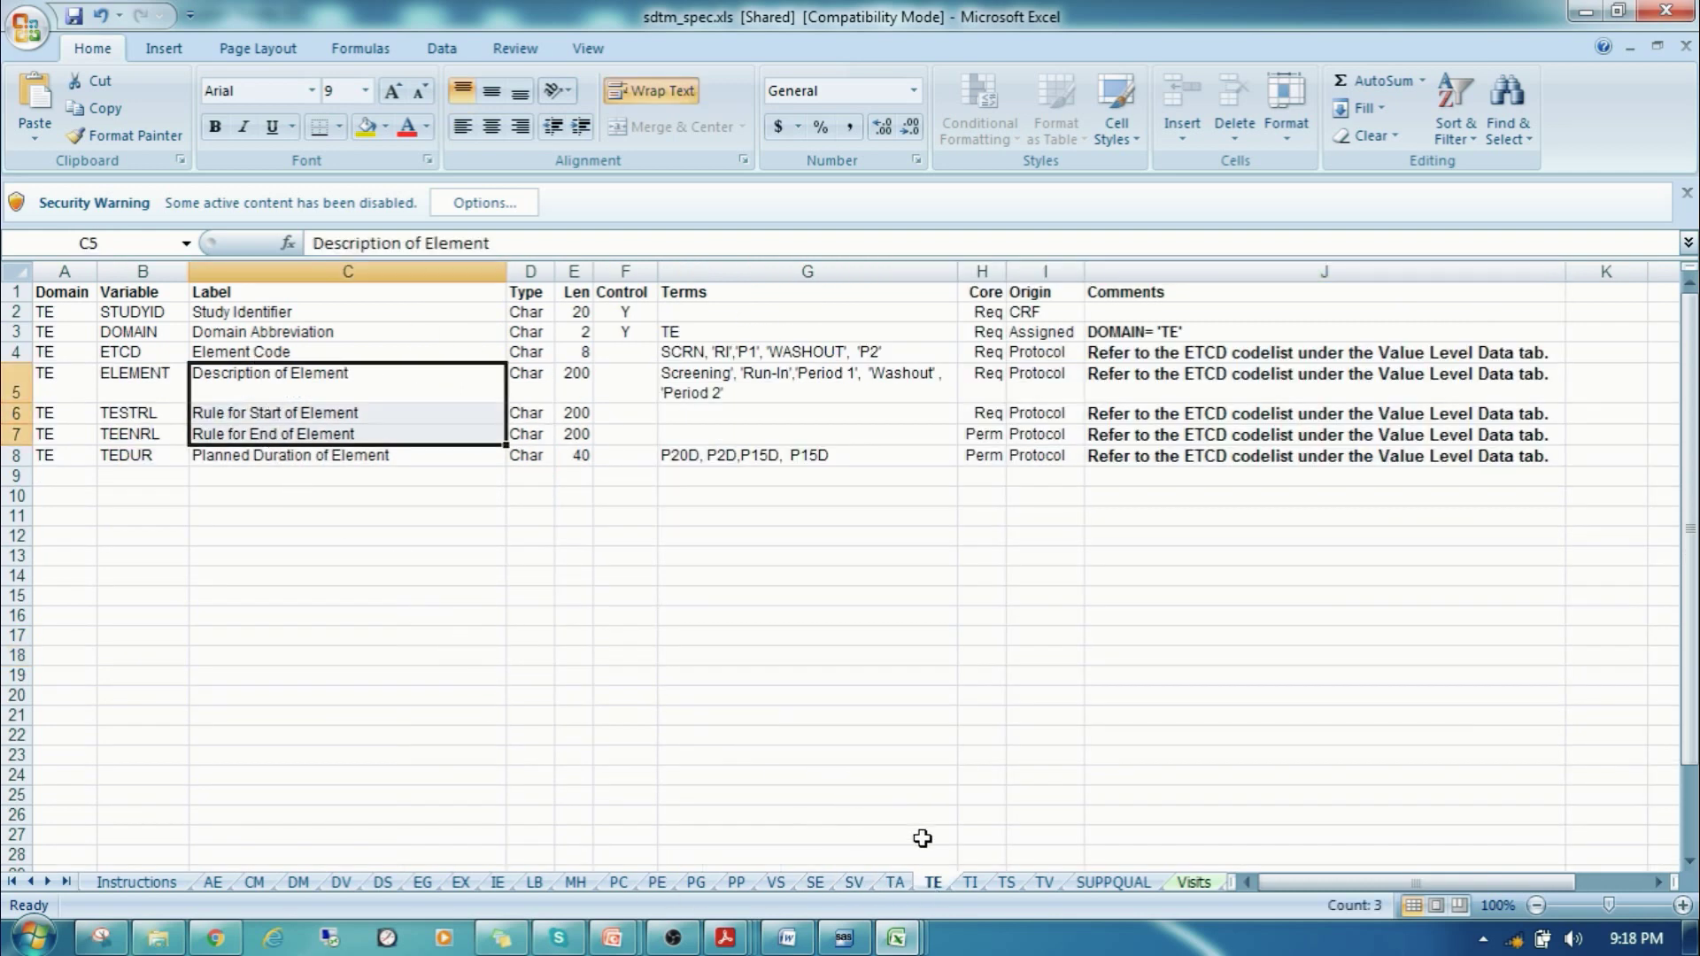
pyautogui.click(968, 883)
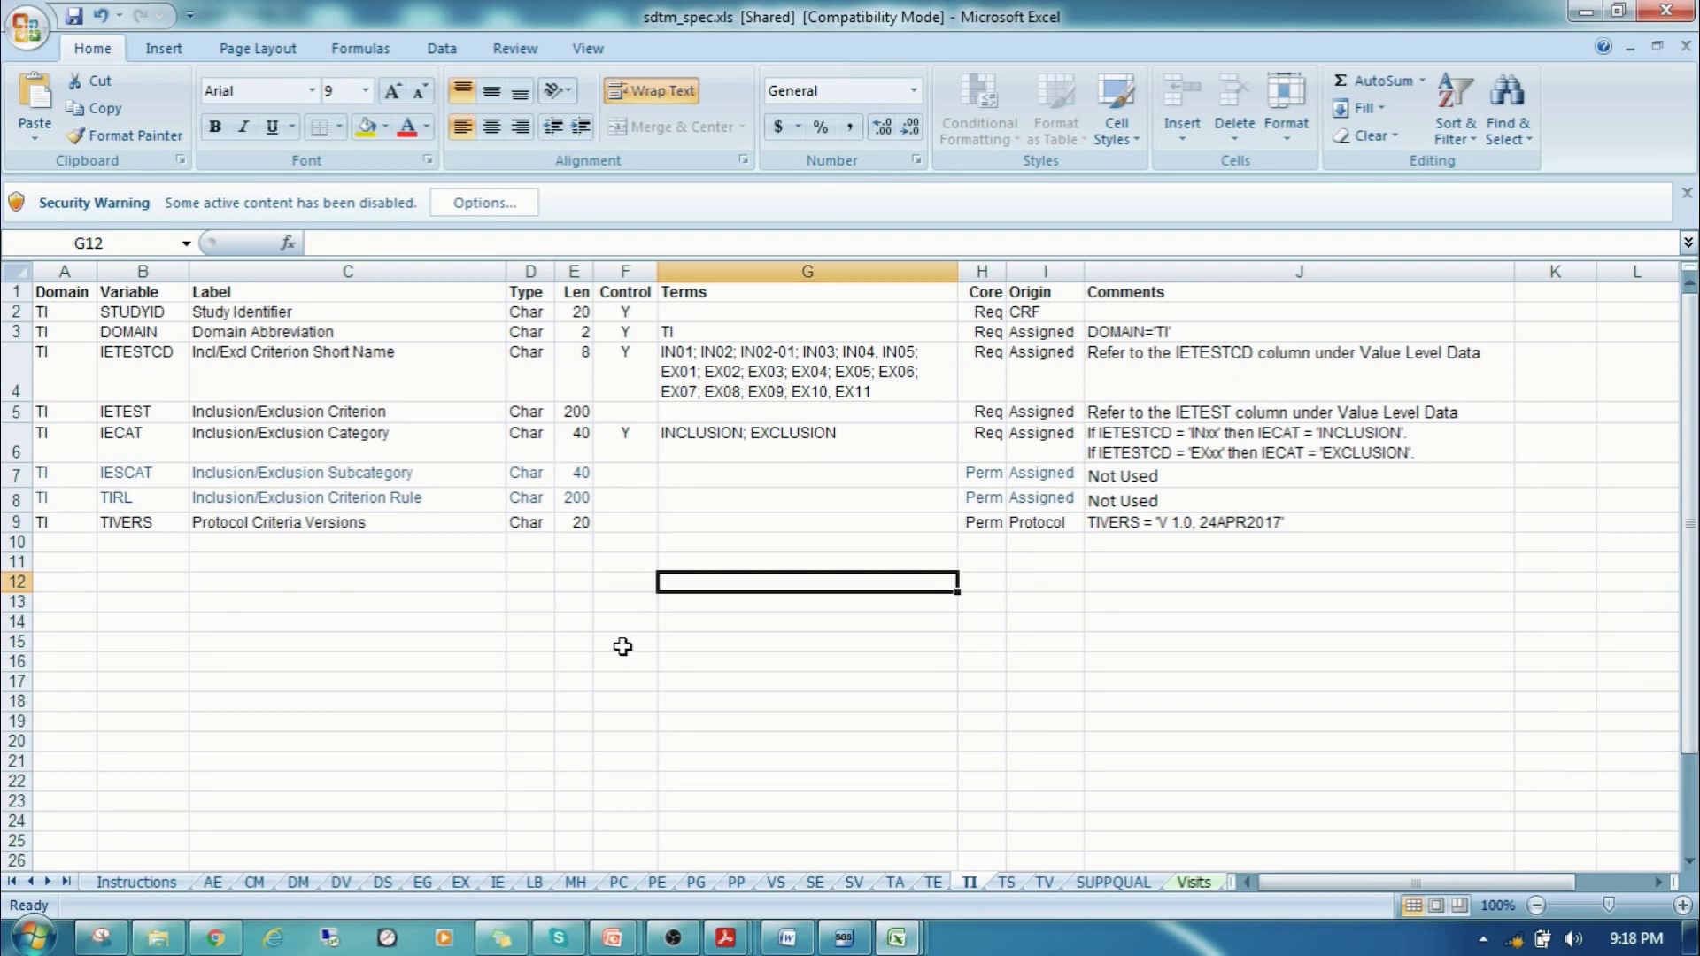
pyautogui.click(1006, 883)
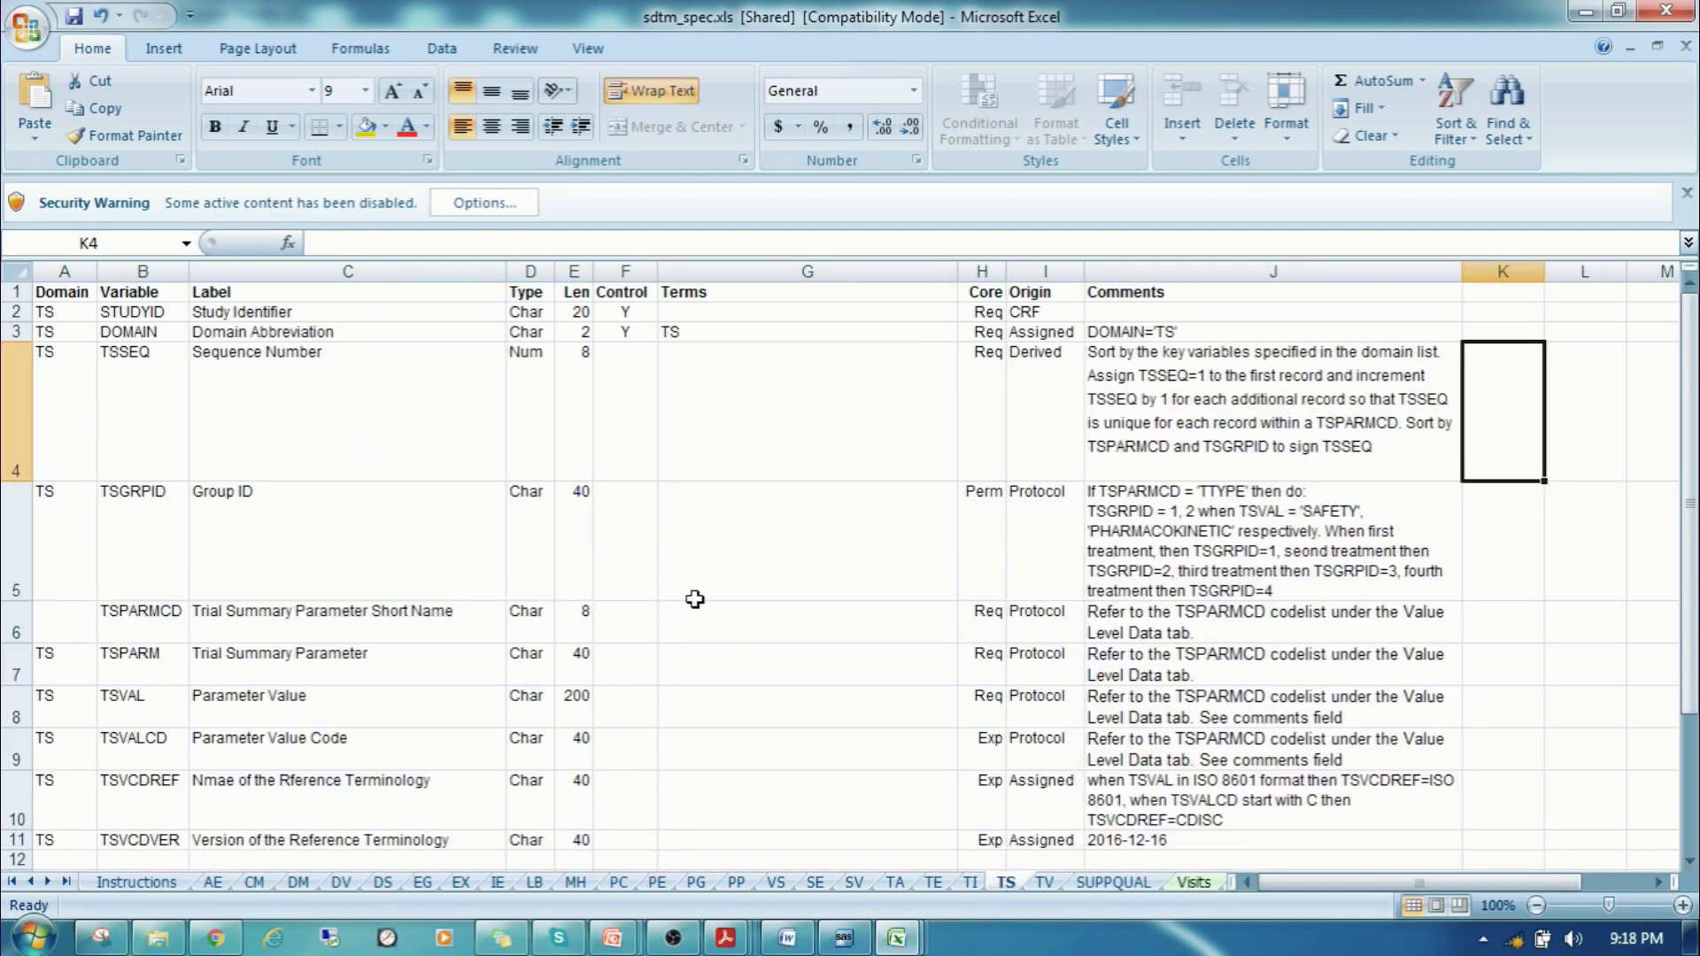
pyautogui.scroll(-1, 695, 600)
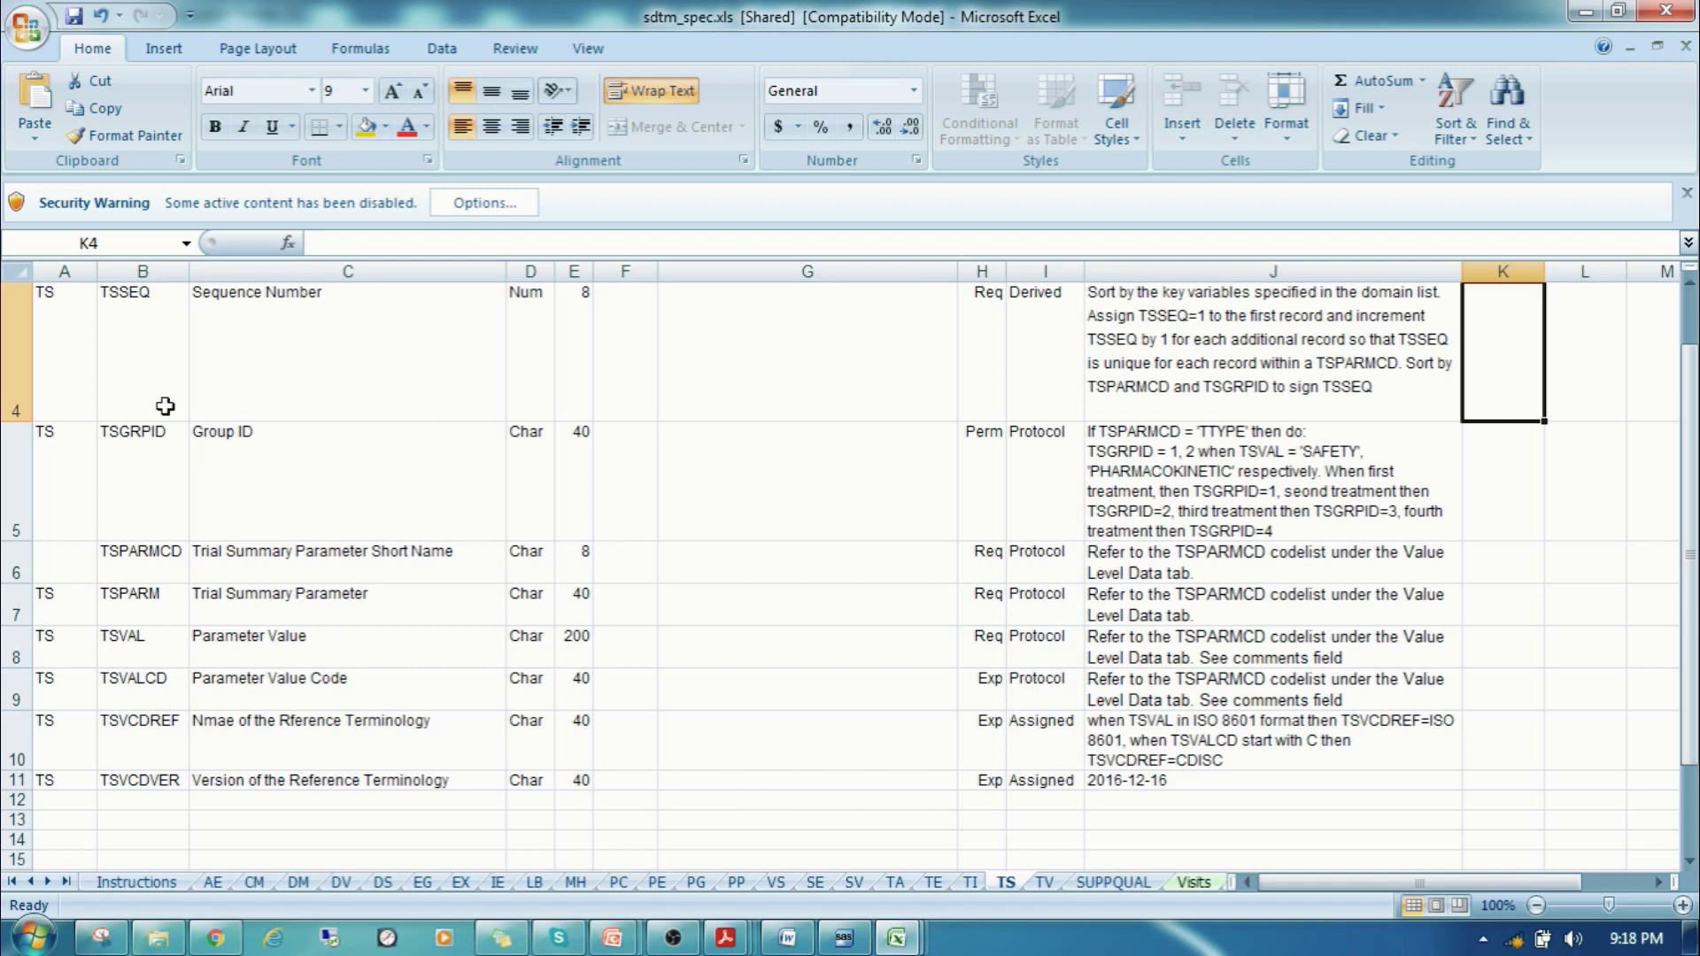
# Review the TS variables TSSEQ to TSVALCD and the TSGRPID comment, and read the TV sheet's variable definitions.
pyautogui.moveTo(151, 356); pyautogui.dragTo(174, 673)
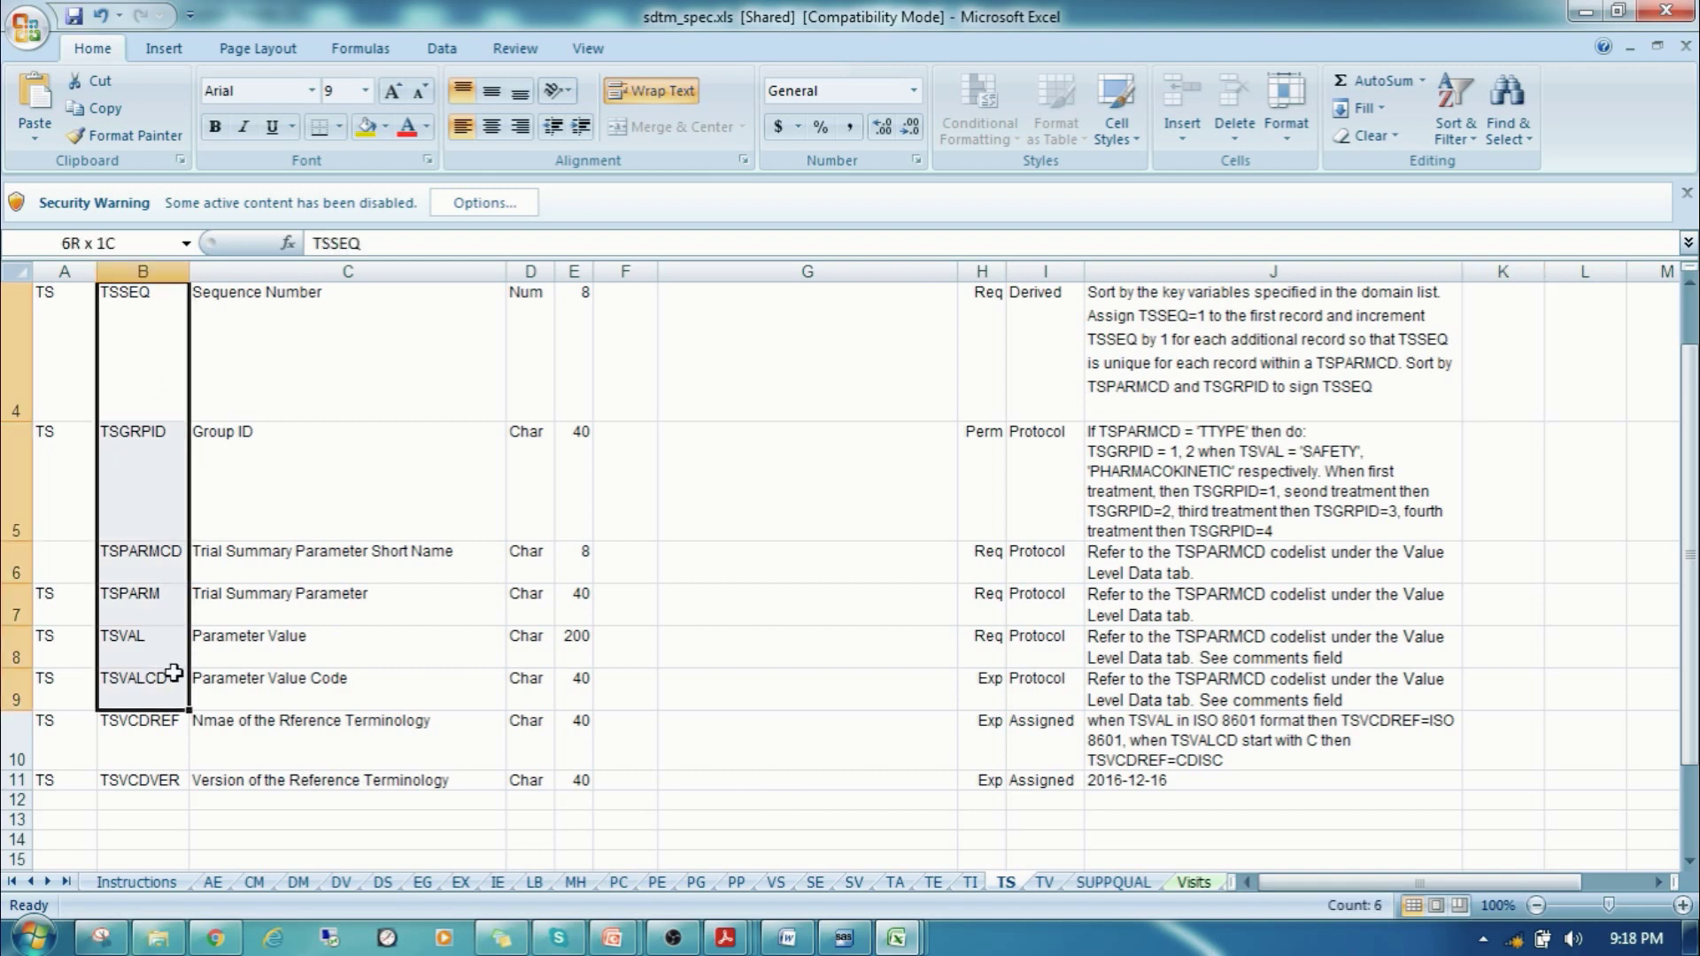
pyautogui.click(1098, 445)
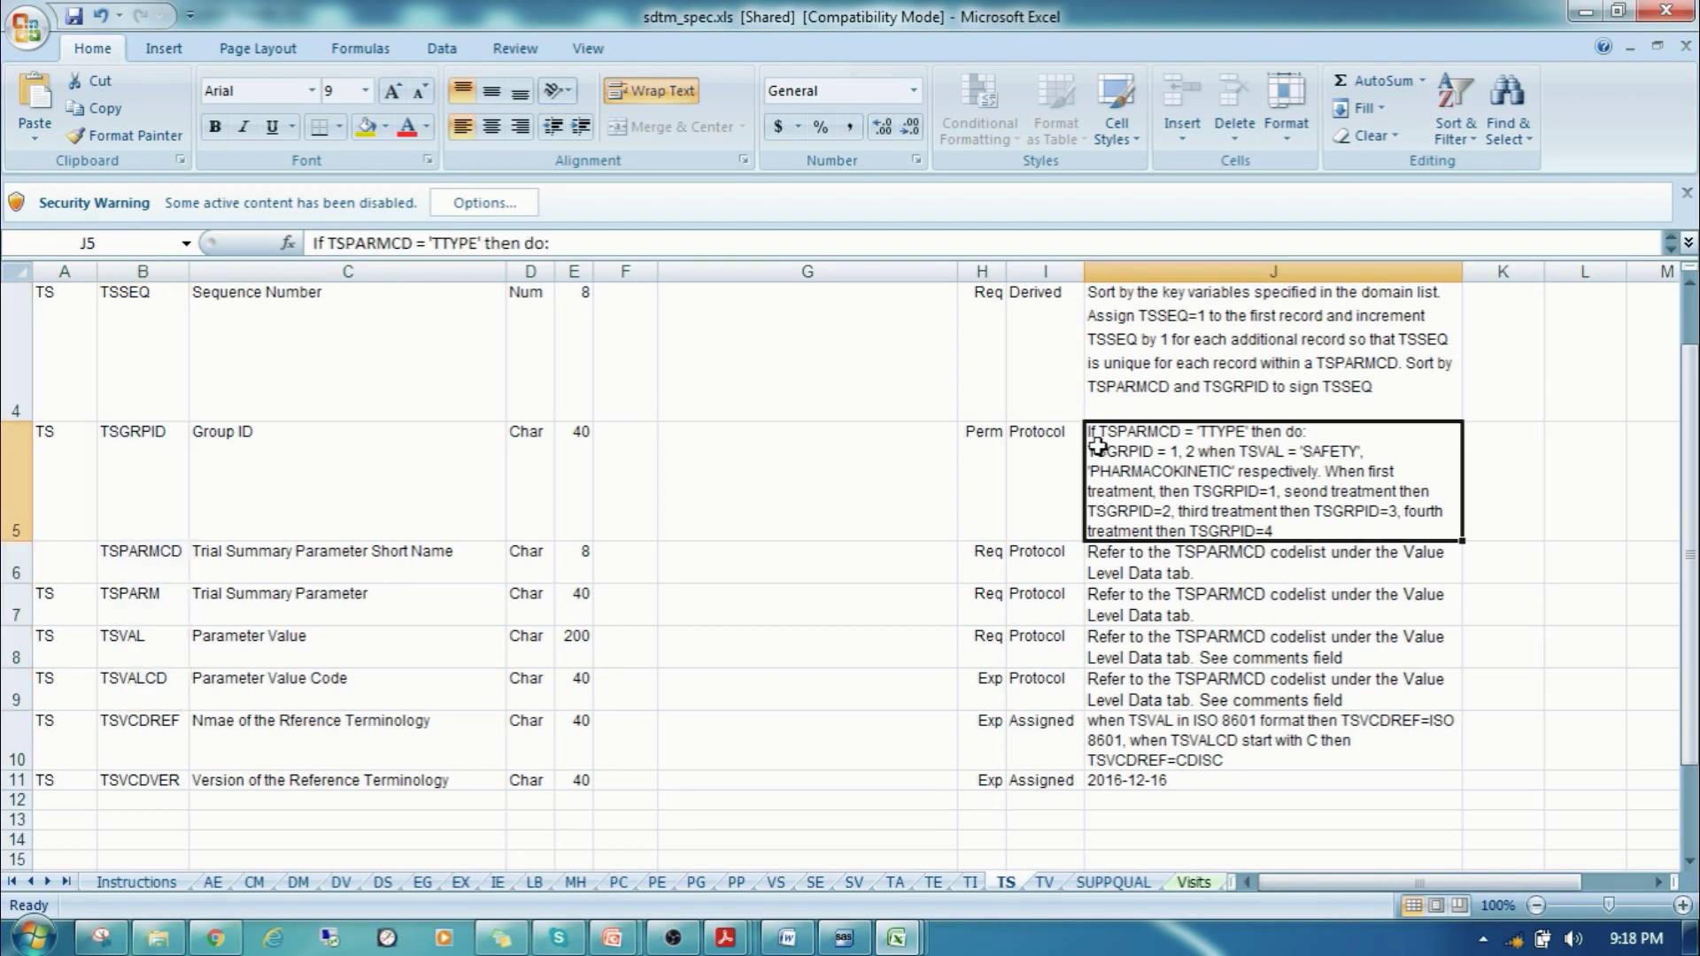
pyautogui.scroll(1, 1098, 444)
pyautogui.click(1049, 883)
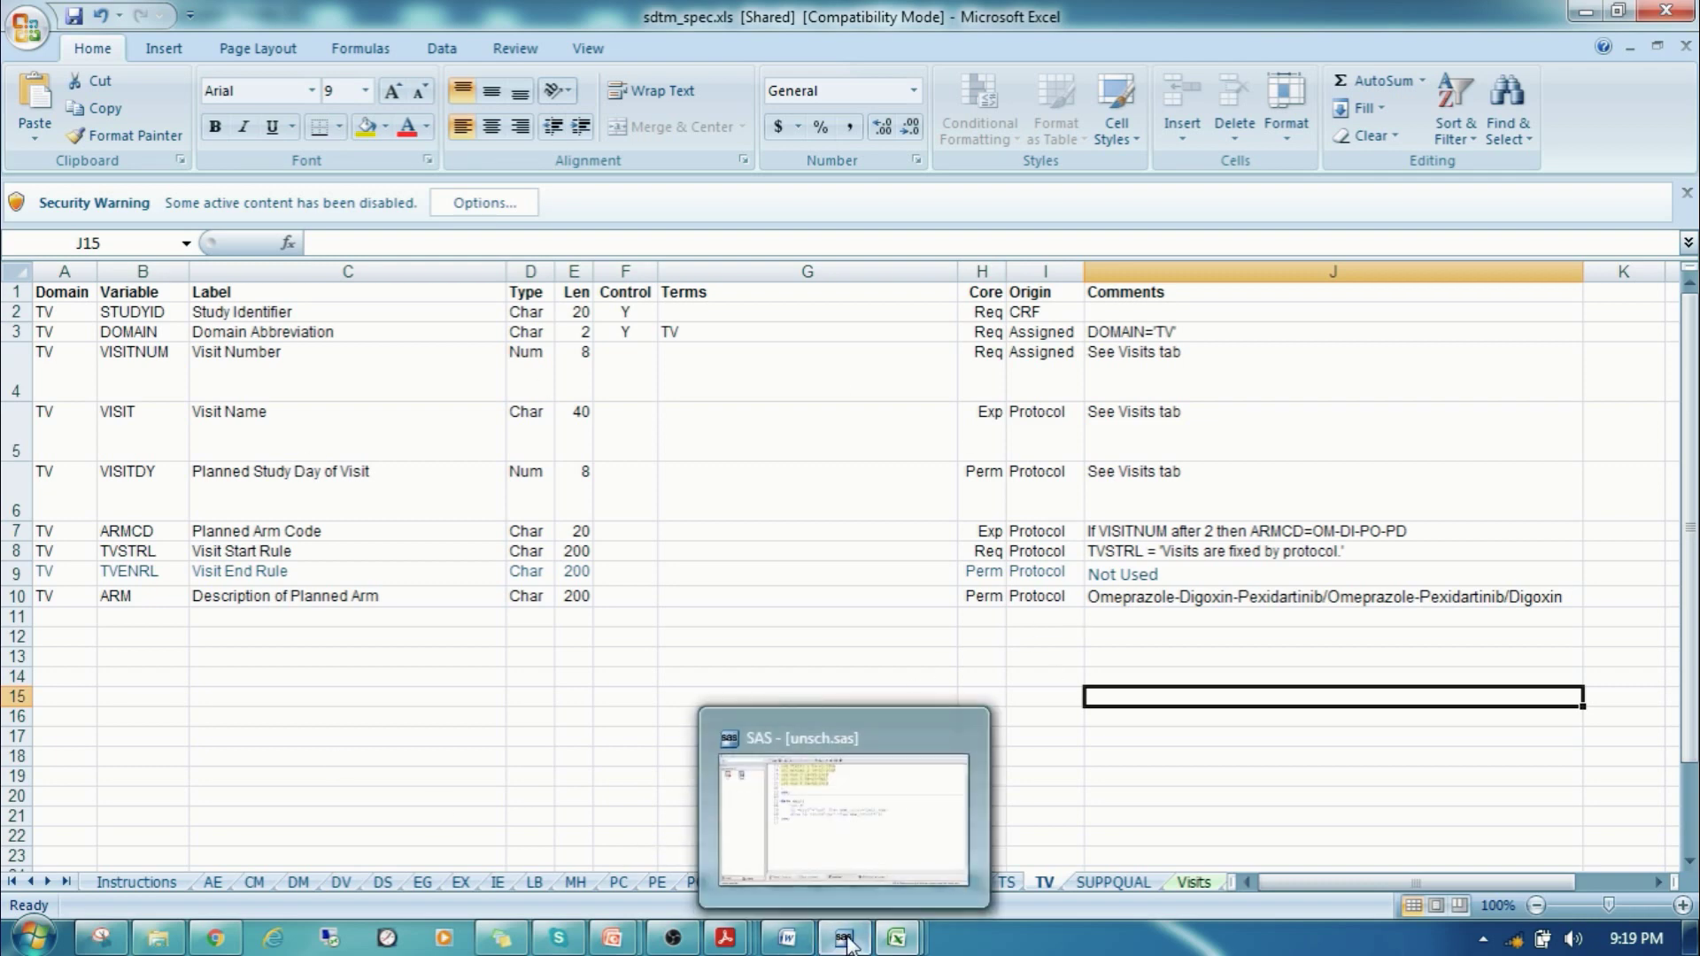
# Copy the path of the Q35 folder in Windows Explorer and switch to the unsch.sas program in SAS.
pyautogui.click(171, 947)
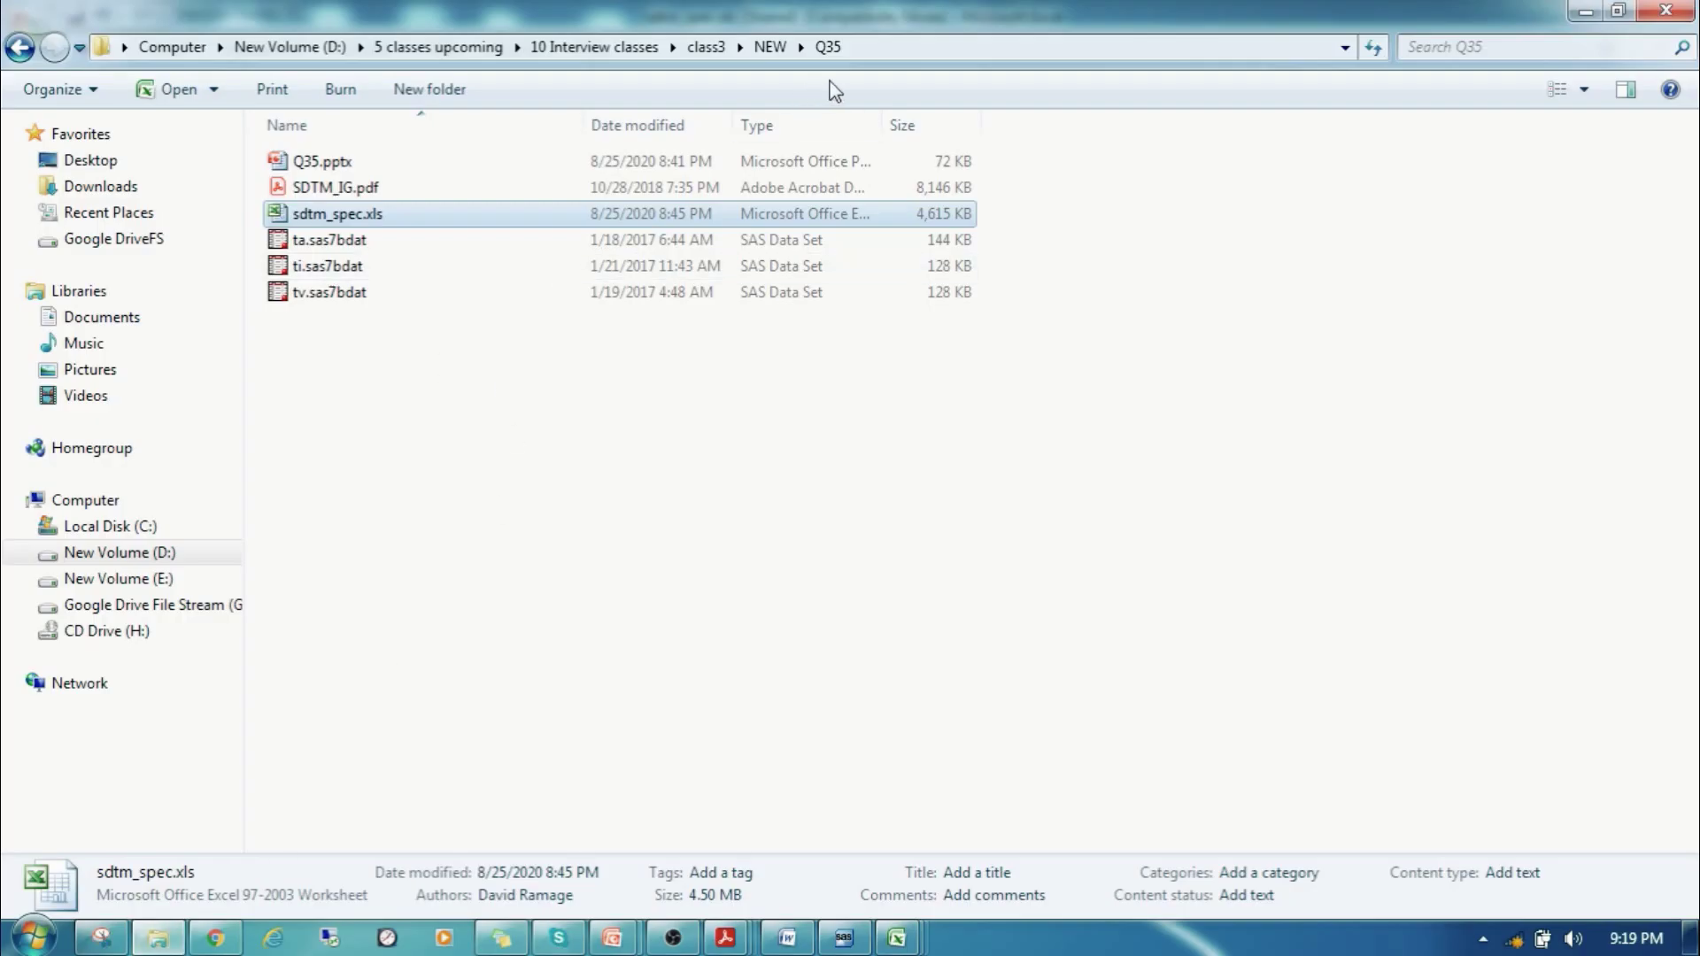
pyautogui.click(961, 48)
pyautogui.hotkey('ctrl', 'c')
pyautogui.click(841, 937)
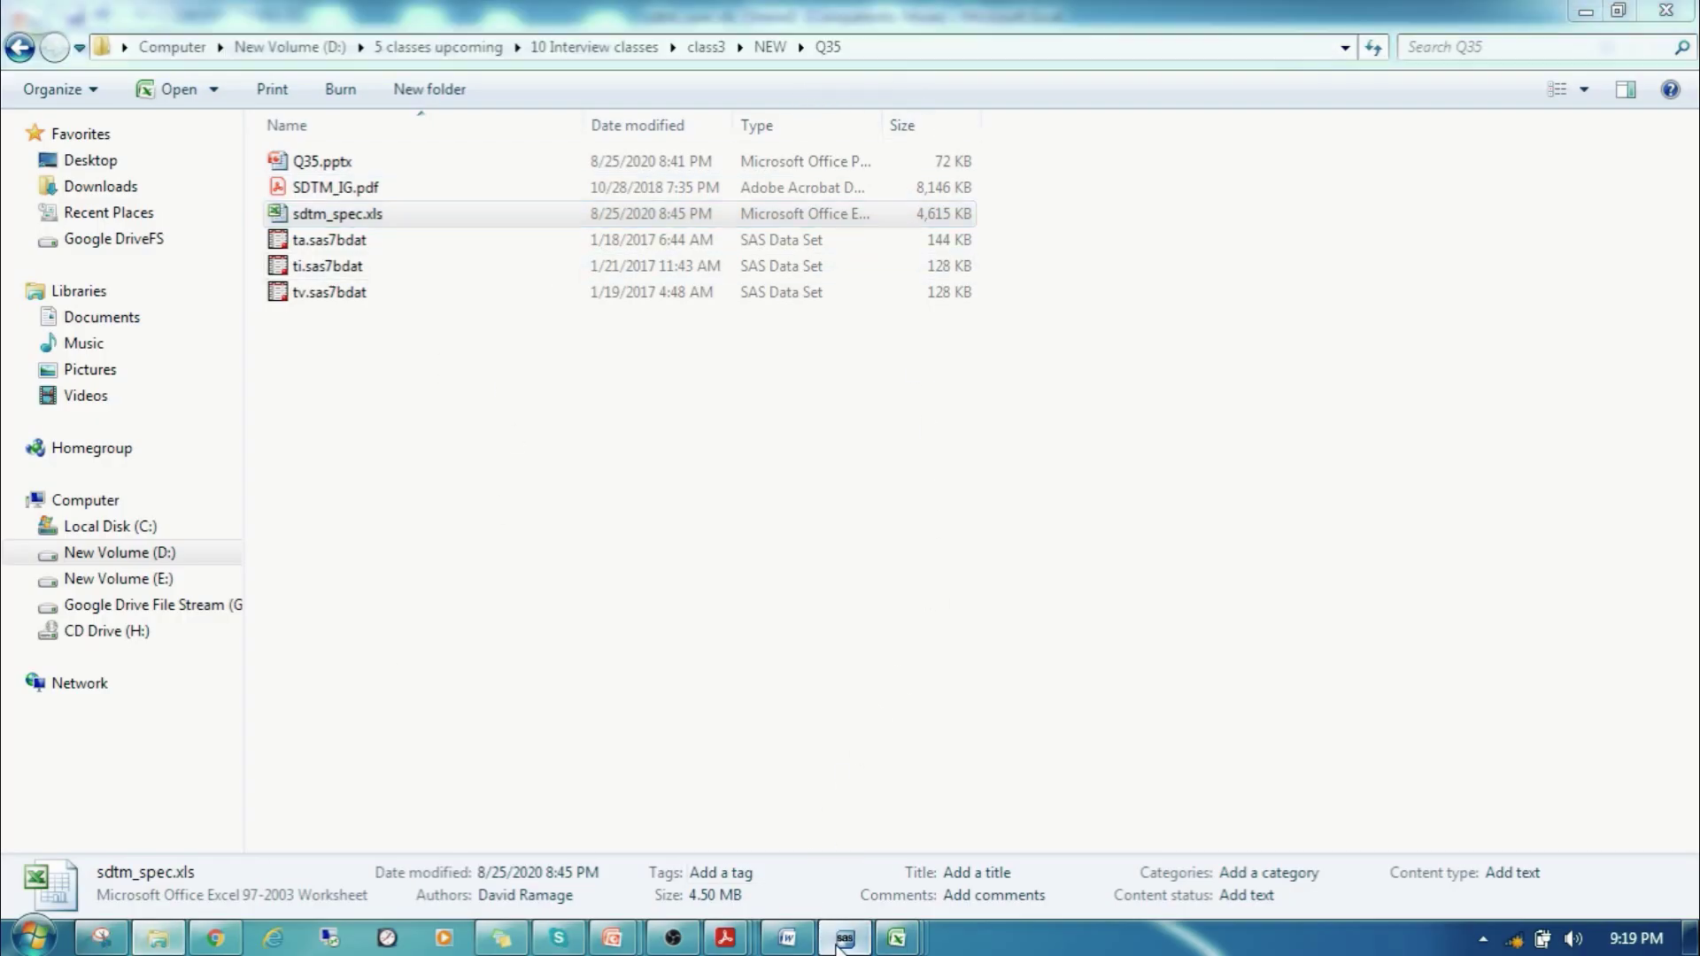
# Add the statement libname xx "D:\5 classes upcoming\10 Interview classes\class3\NEW\Q35"; below the existing code and submit only that line.
pyautogui.press('Return')
pyautogui.press('Return')
pyautogui.write('l')
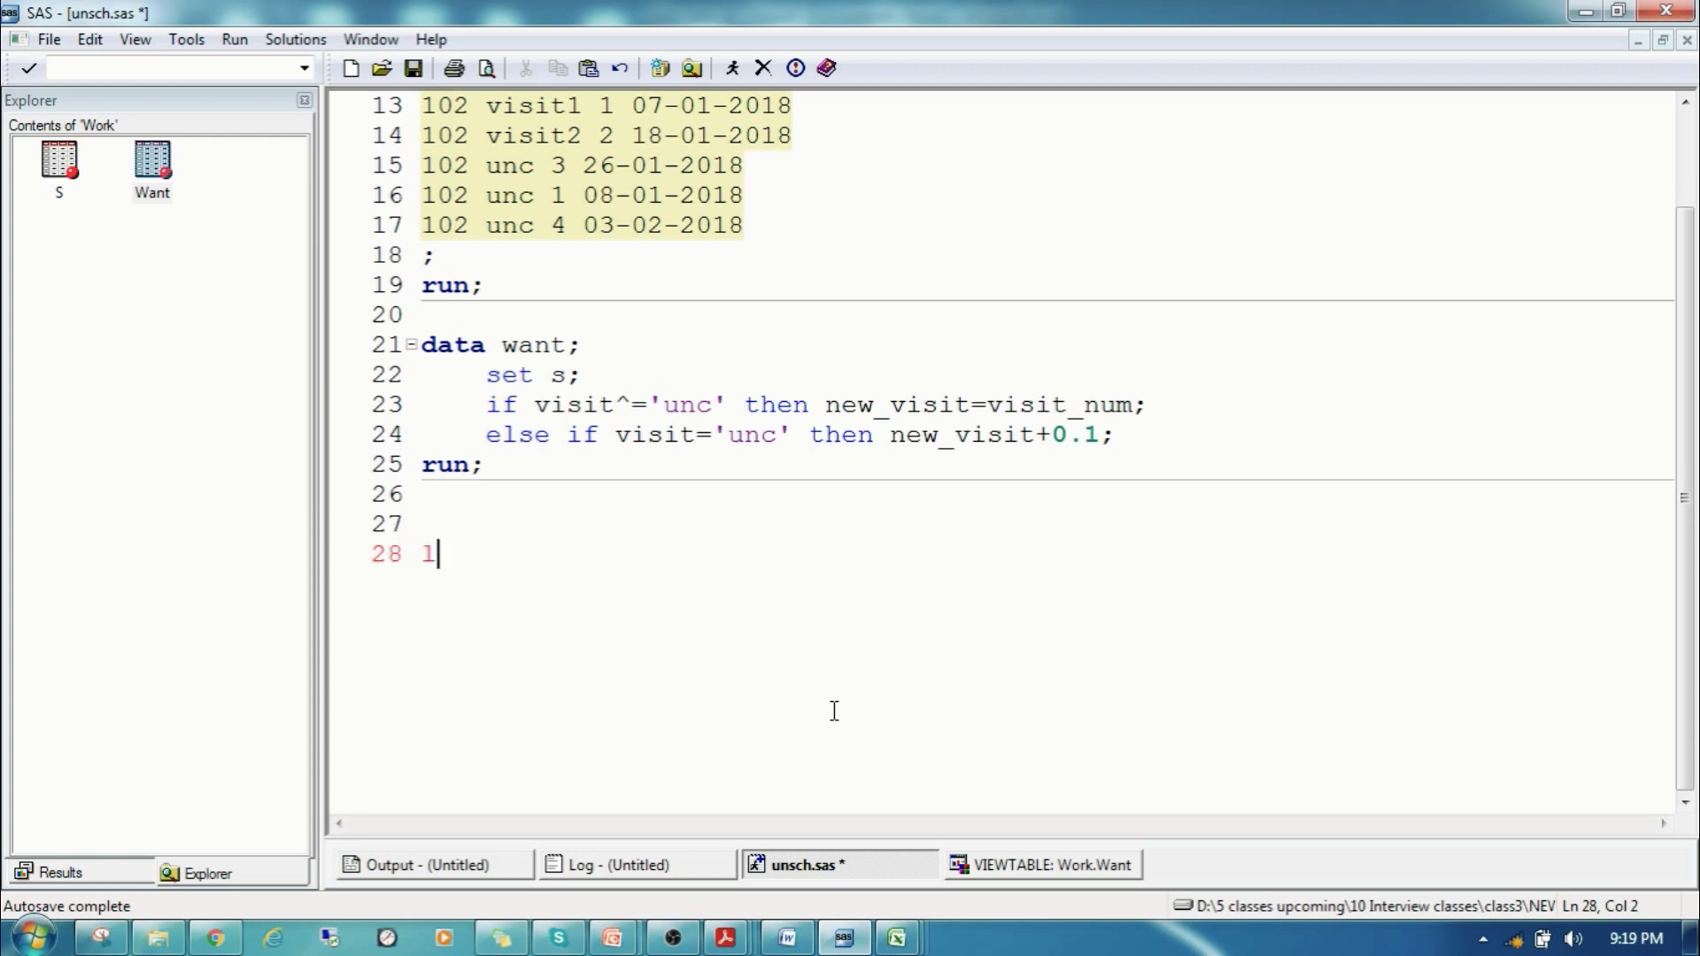
pyautogui.write('ibname xx "')
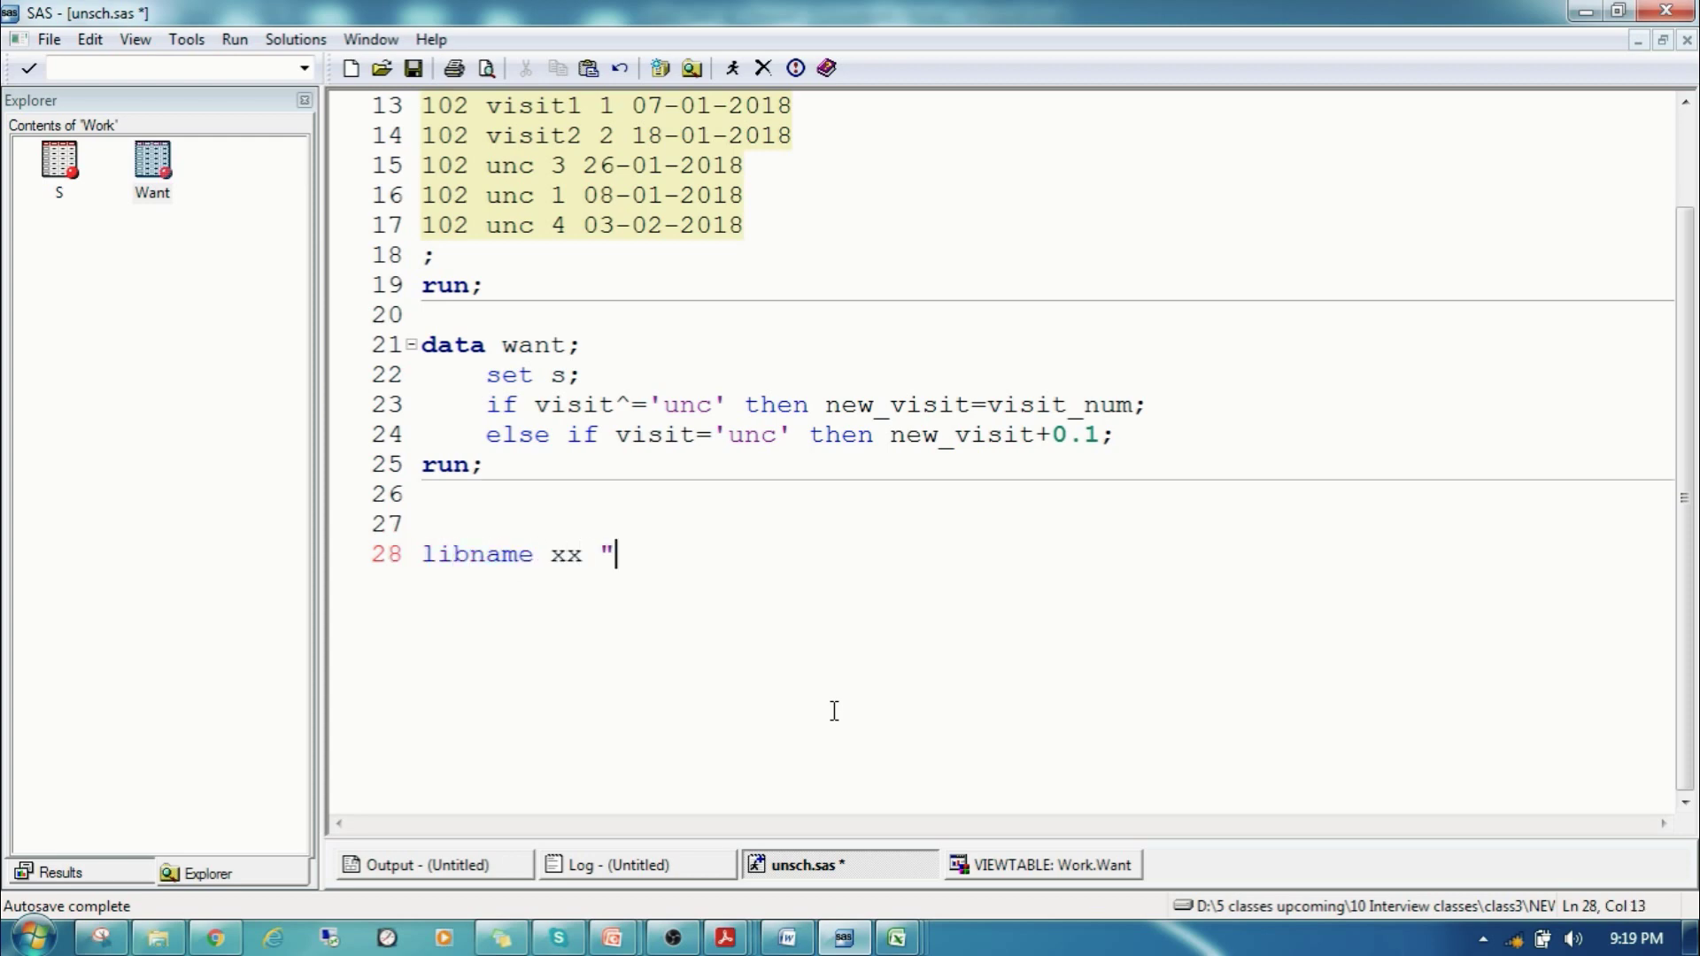
pyautogui.hotkey('ctrl', 'v')
pyautogui.write('";')
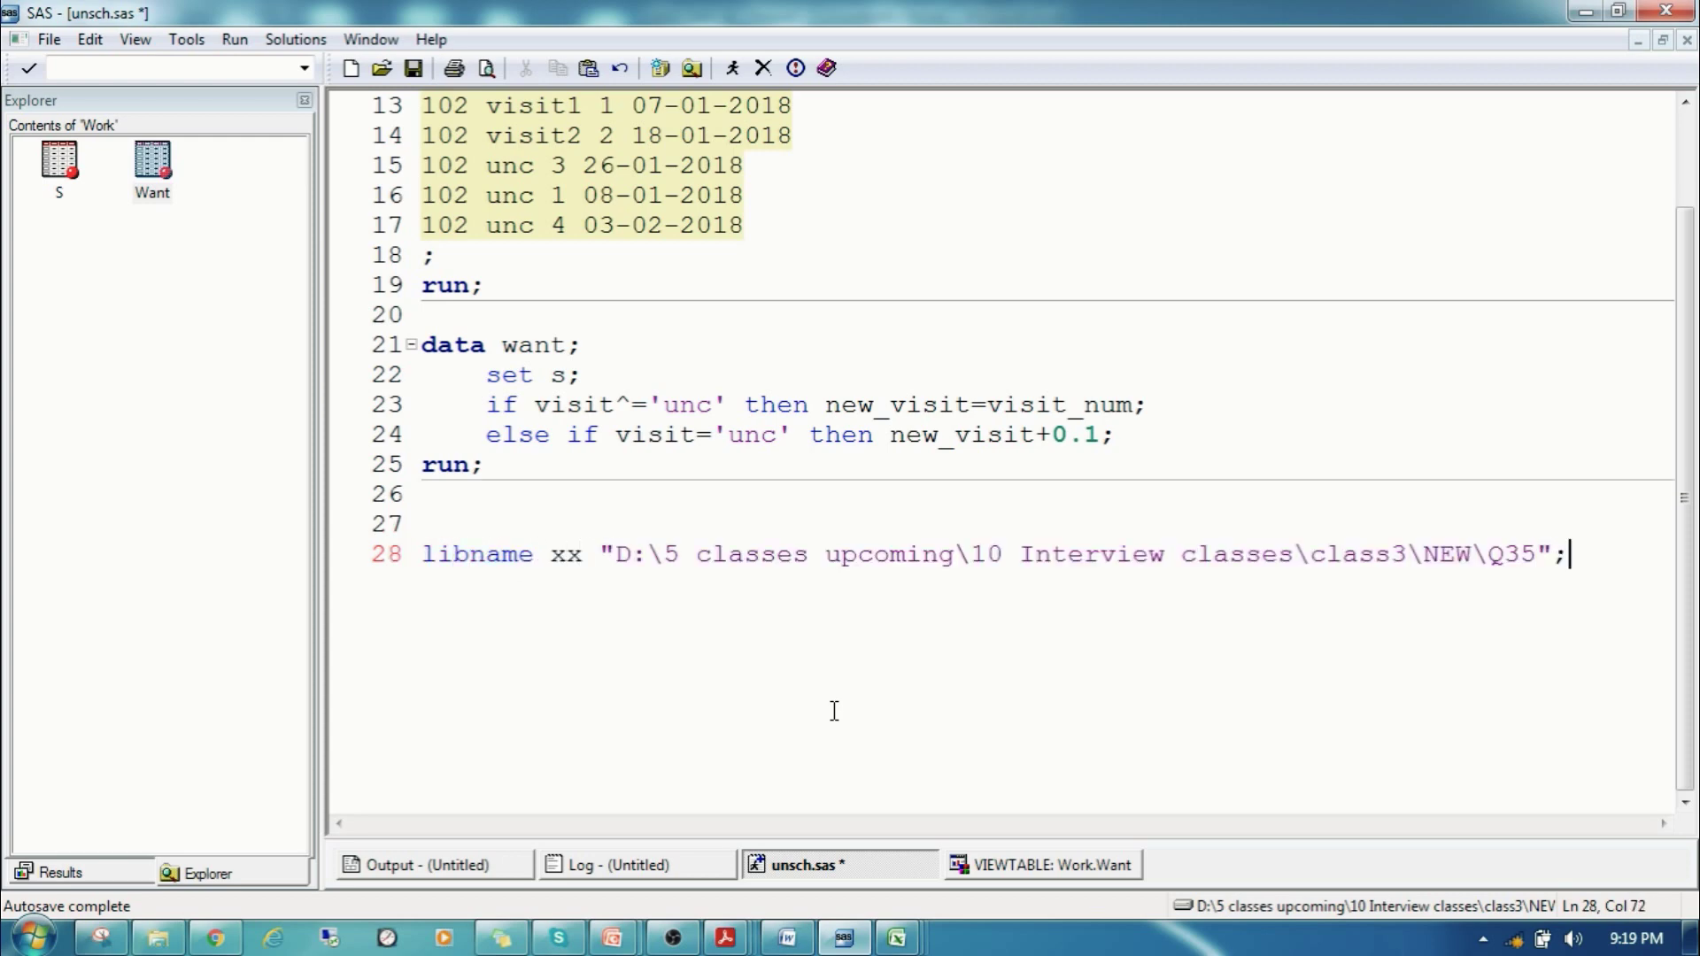
pyautogui.click(379, 559)
pyautogui.click(732, 69)
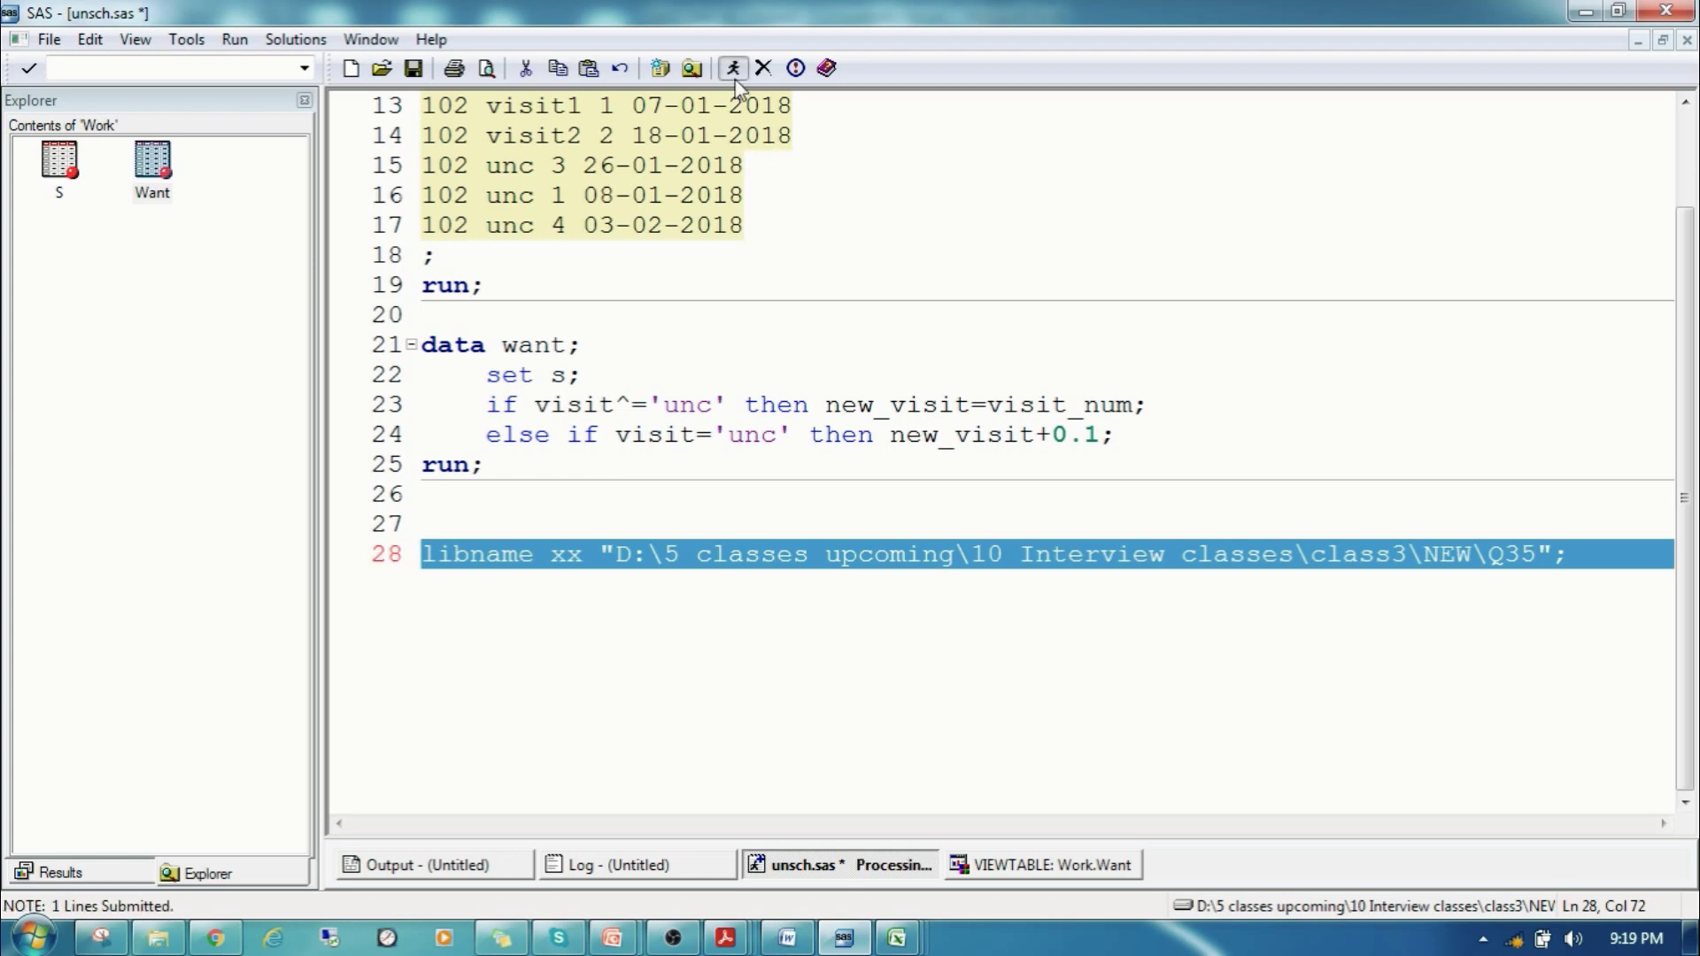
# Open the Xx library from the active libraries, view its Ta (Trial Arms) dataset and close the table.
pyautogui.click(299, 230)
pyautogui.click(351, 68)
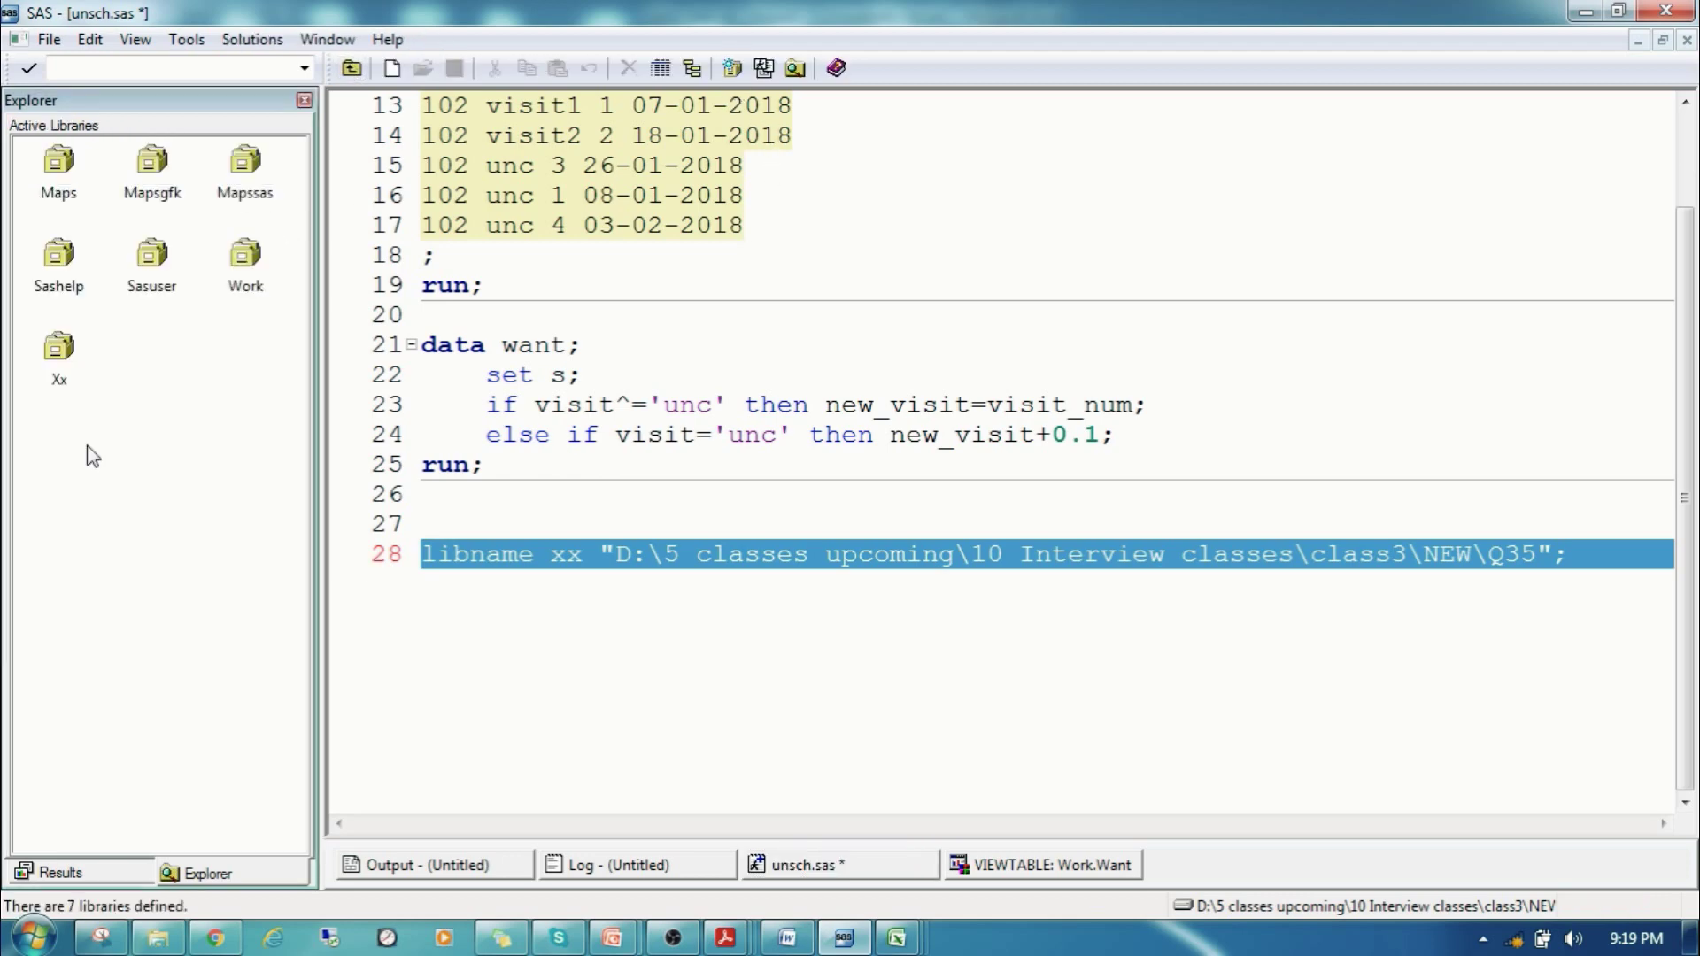
pyautogui.doubleClick(55, 359)
pyautogui.doubleClick(60, 166)
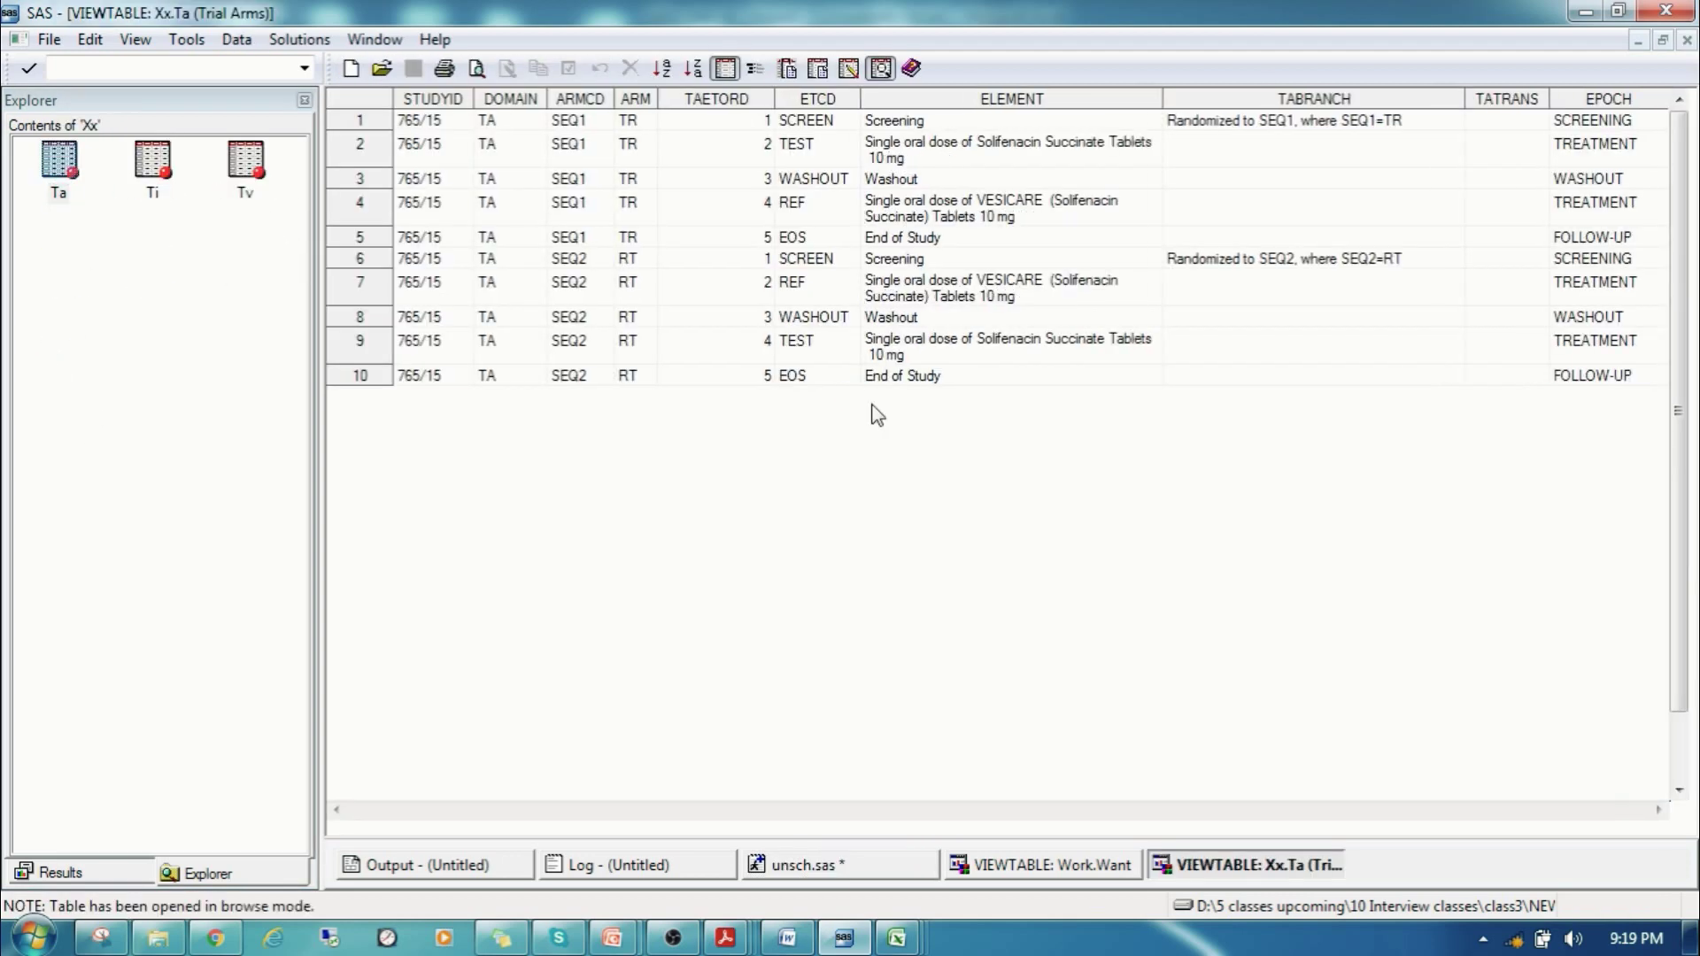
pyautogui.click(1687, 40)
# View the Ti (Trial Inclusion/Exclusion Criteria) and Tv (Trial Visits) datasets of the Xx library, closing each table after reading it.
pyautogui.doubleClick(152, 161)
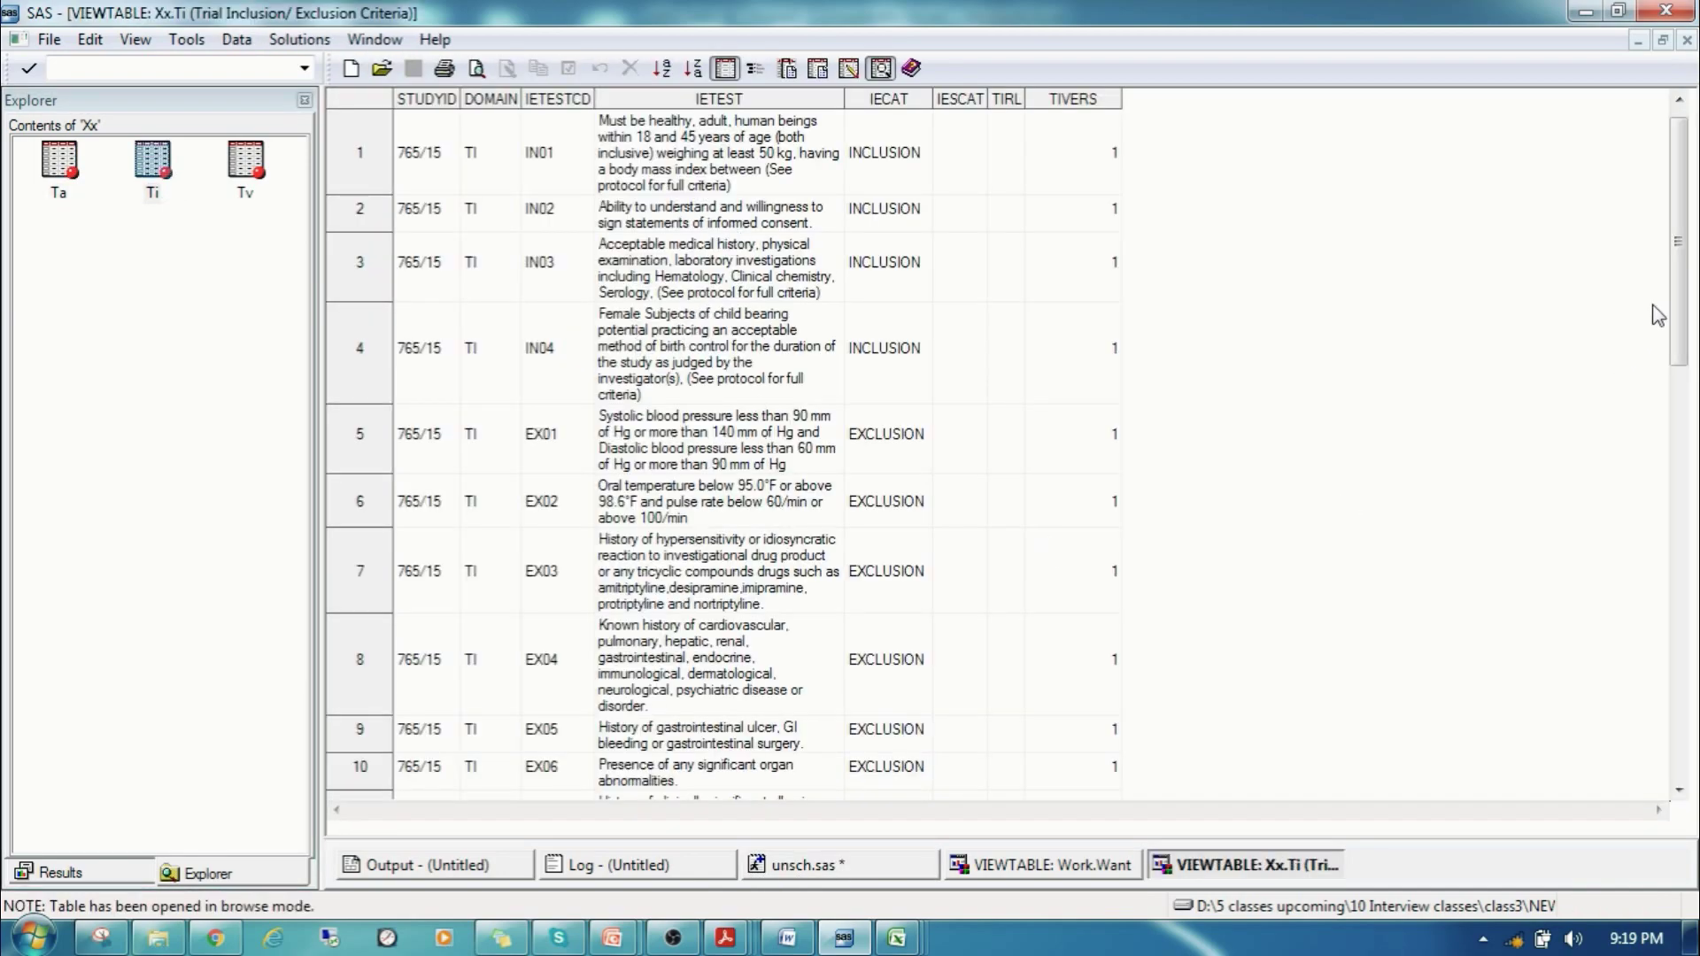
pyautogui.moveTo(1680, 346); pyautogui.dragTo(1677, 102)
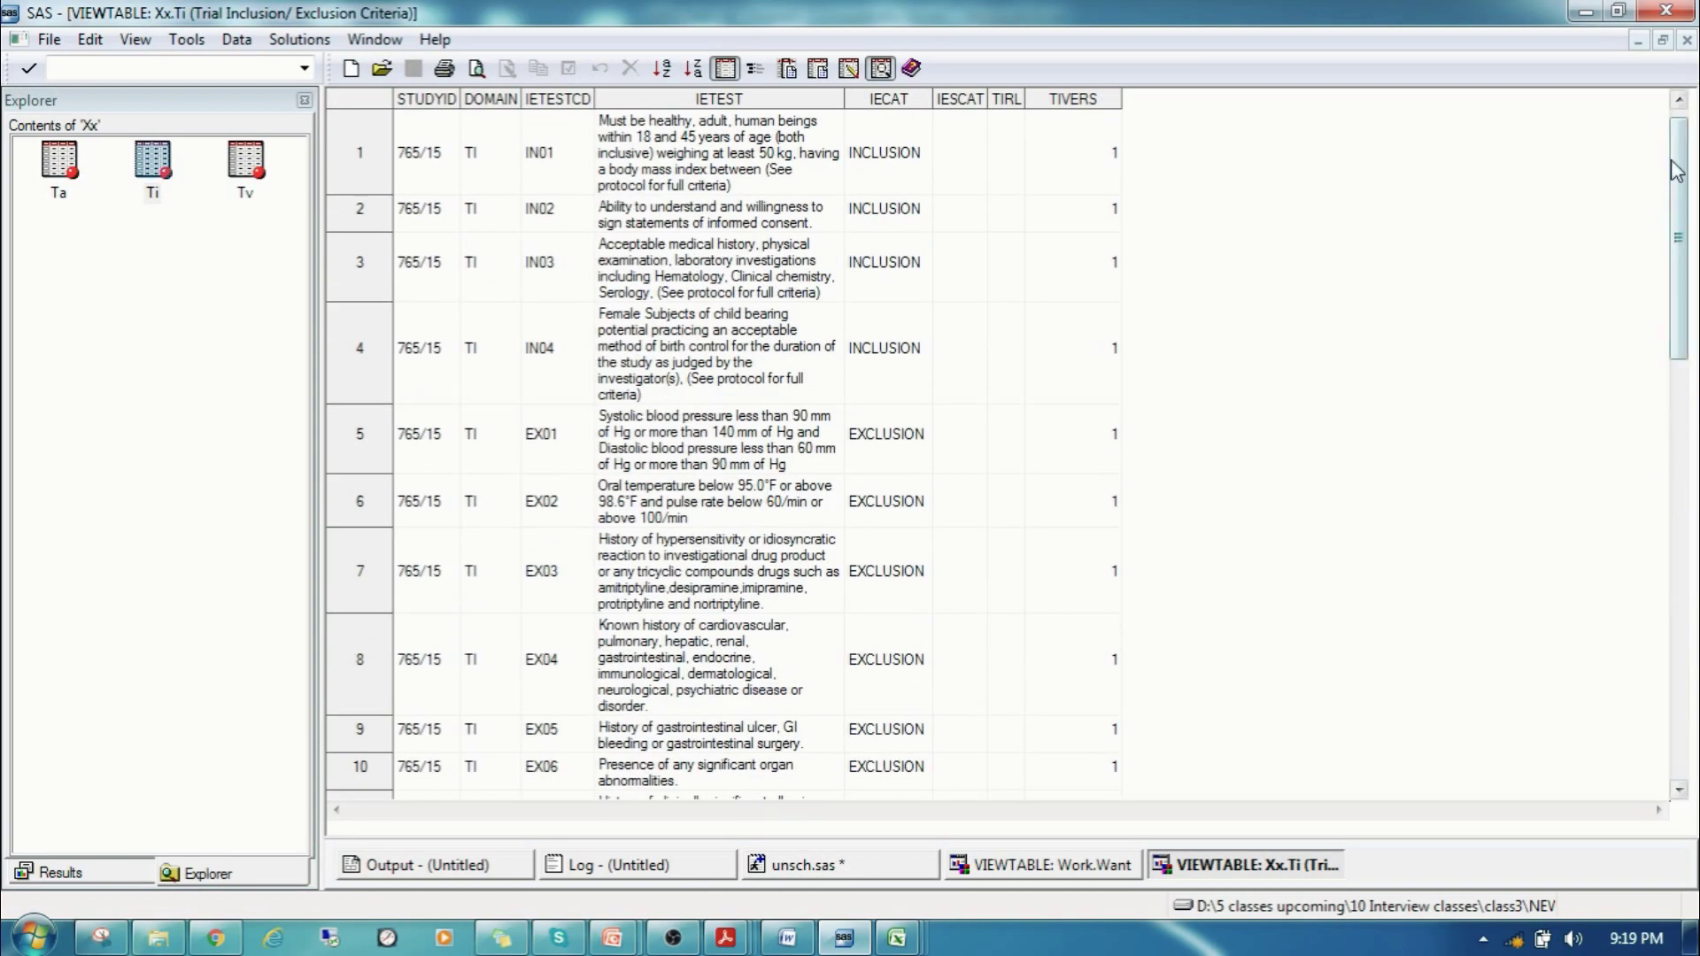
pyautogui.click(1687, 41)
pyautogui.click(957, 554)
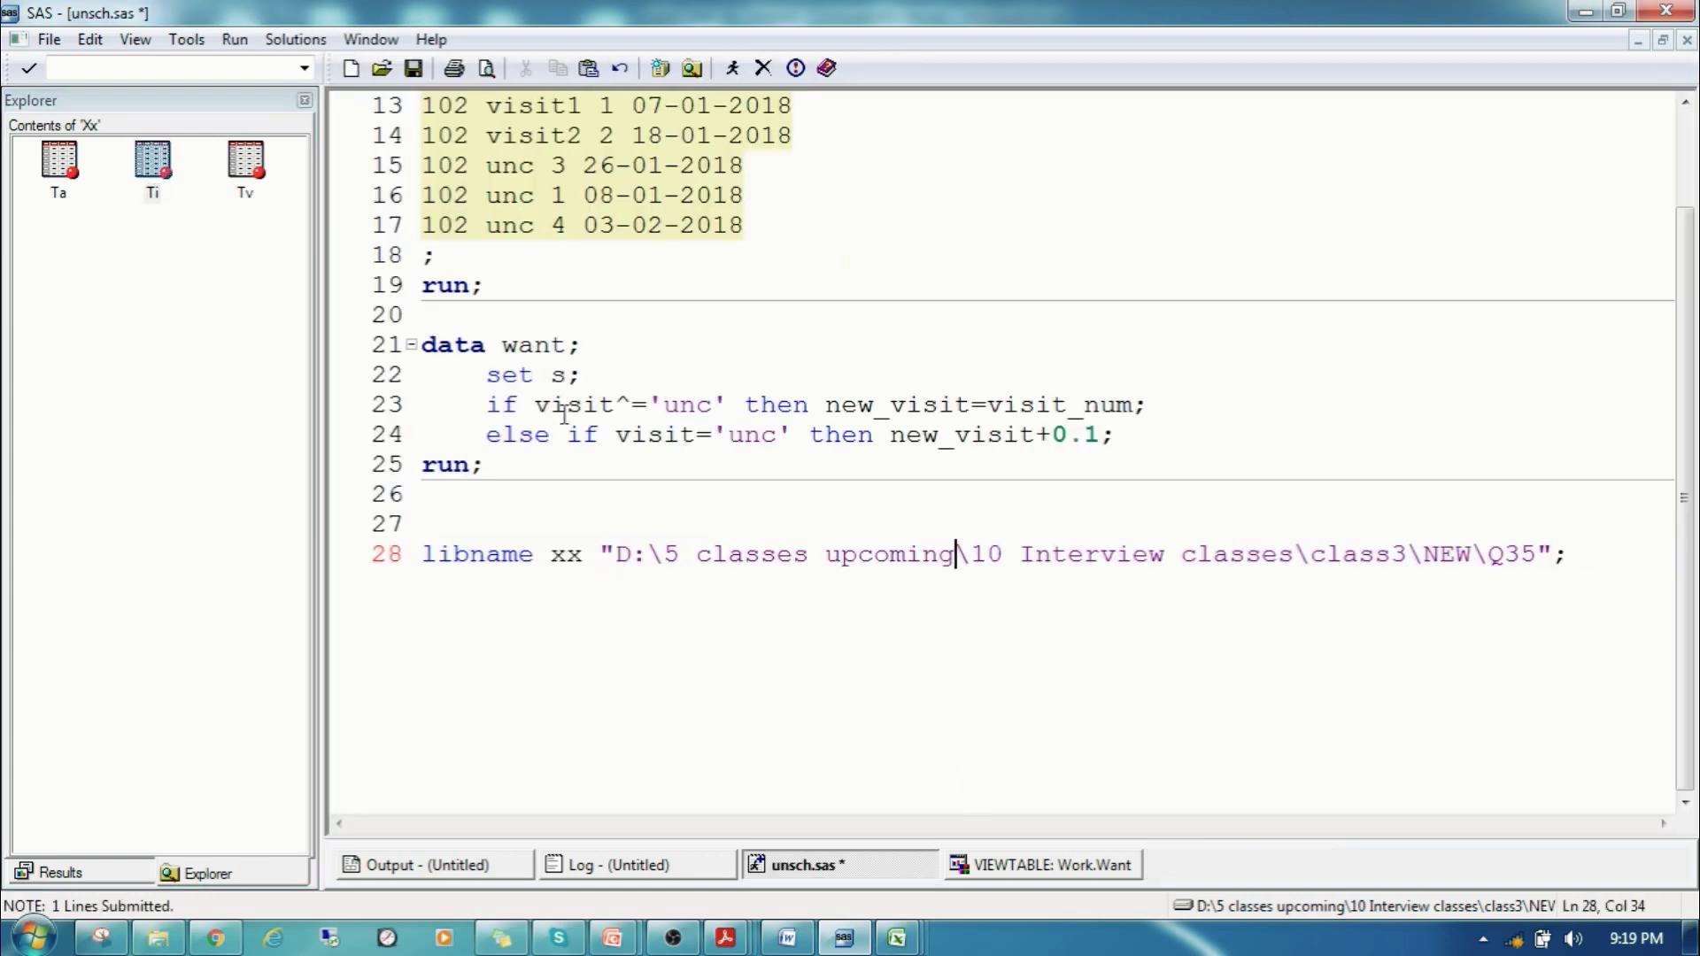
pyautogui.doubleClick(241, 164)
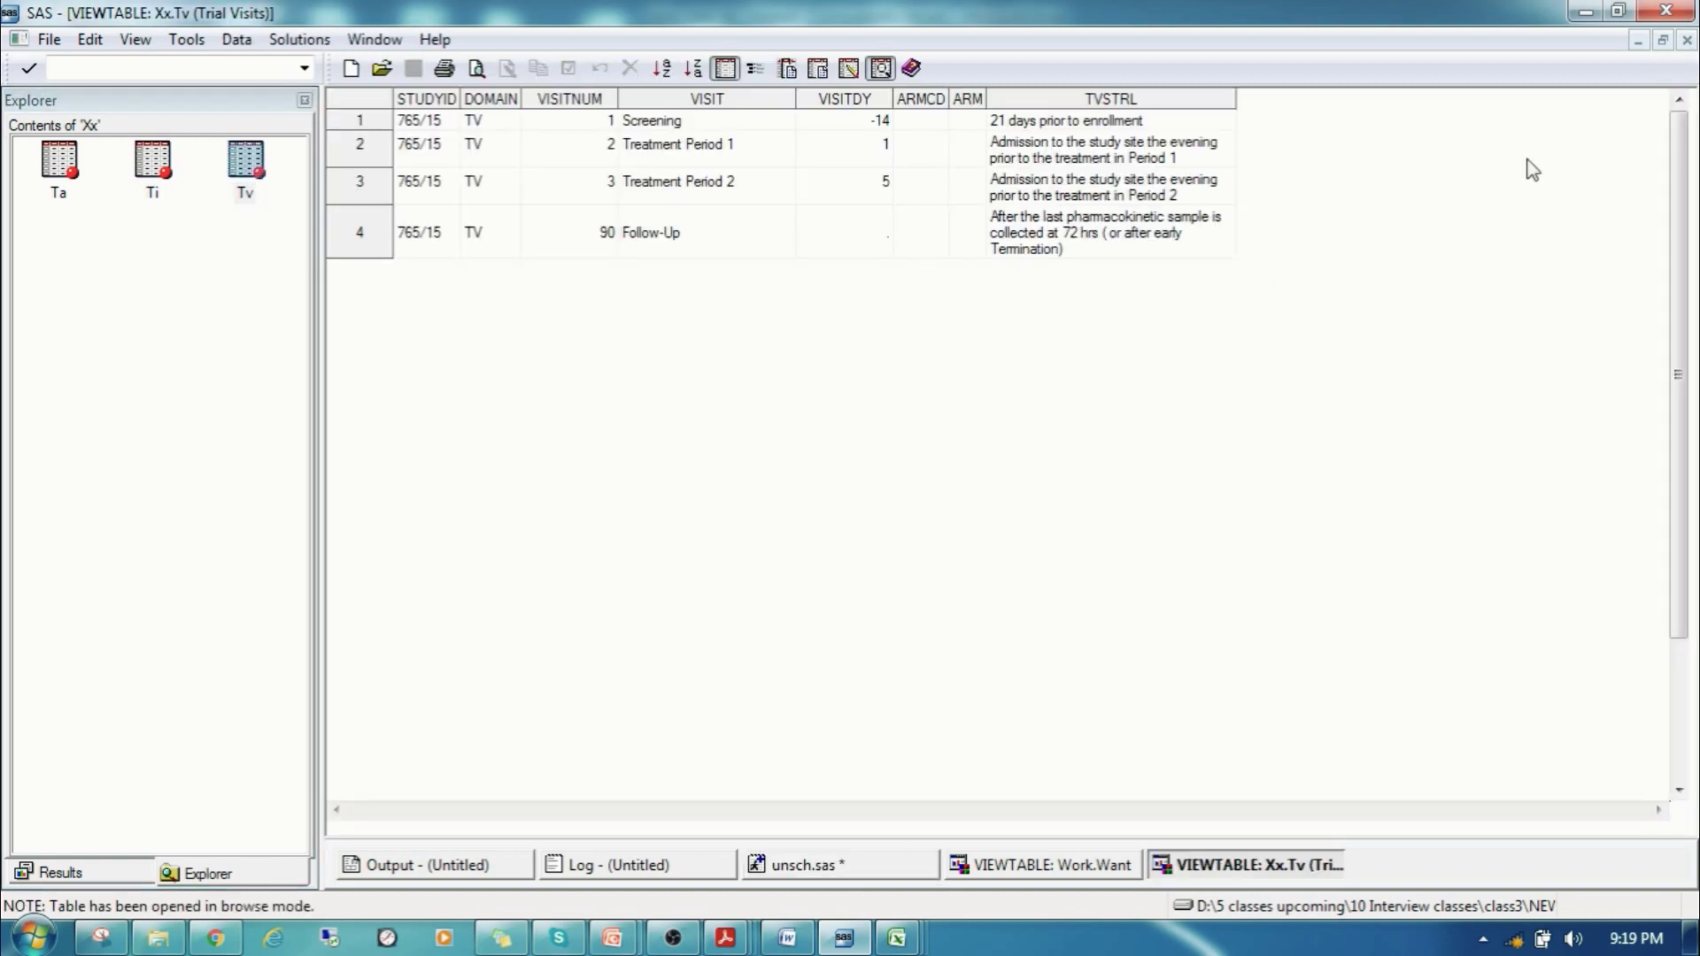
pyautogui.click(1687, 41)
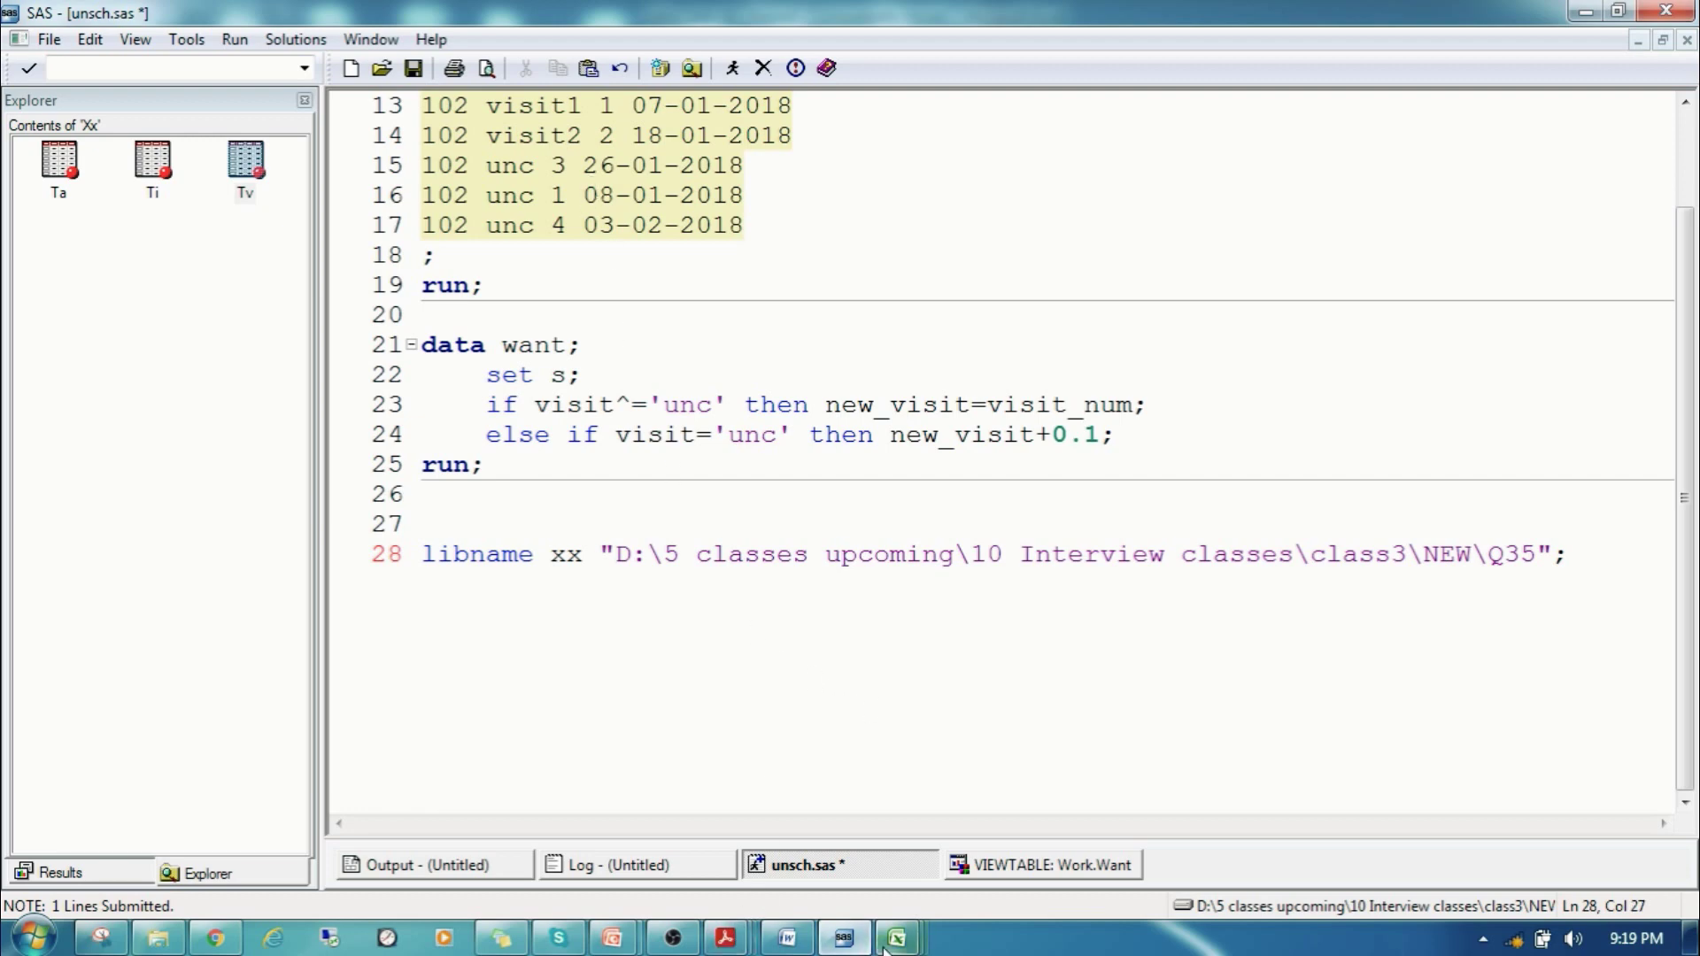
# Return to the TV sheet of sdtm_spec.xls in Excel, then bring up the Q32.pptx presentation in PowerPoint.
pyautogui.moveTo(894, 947)
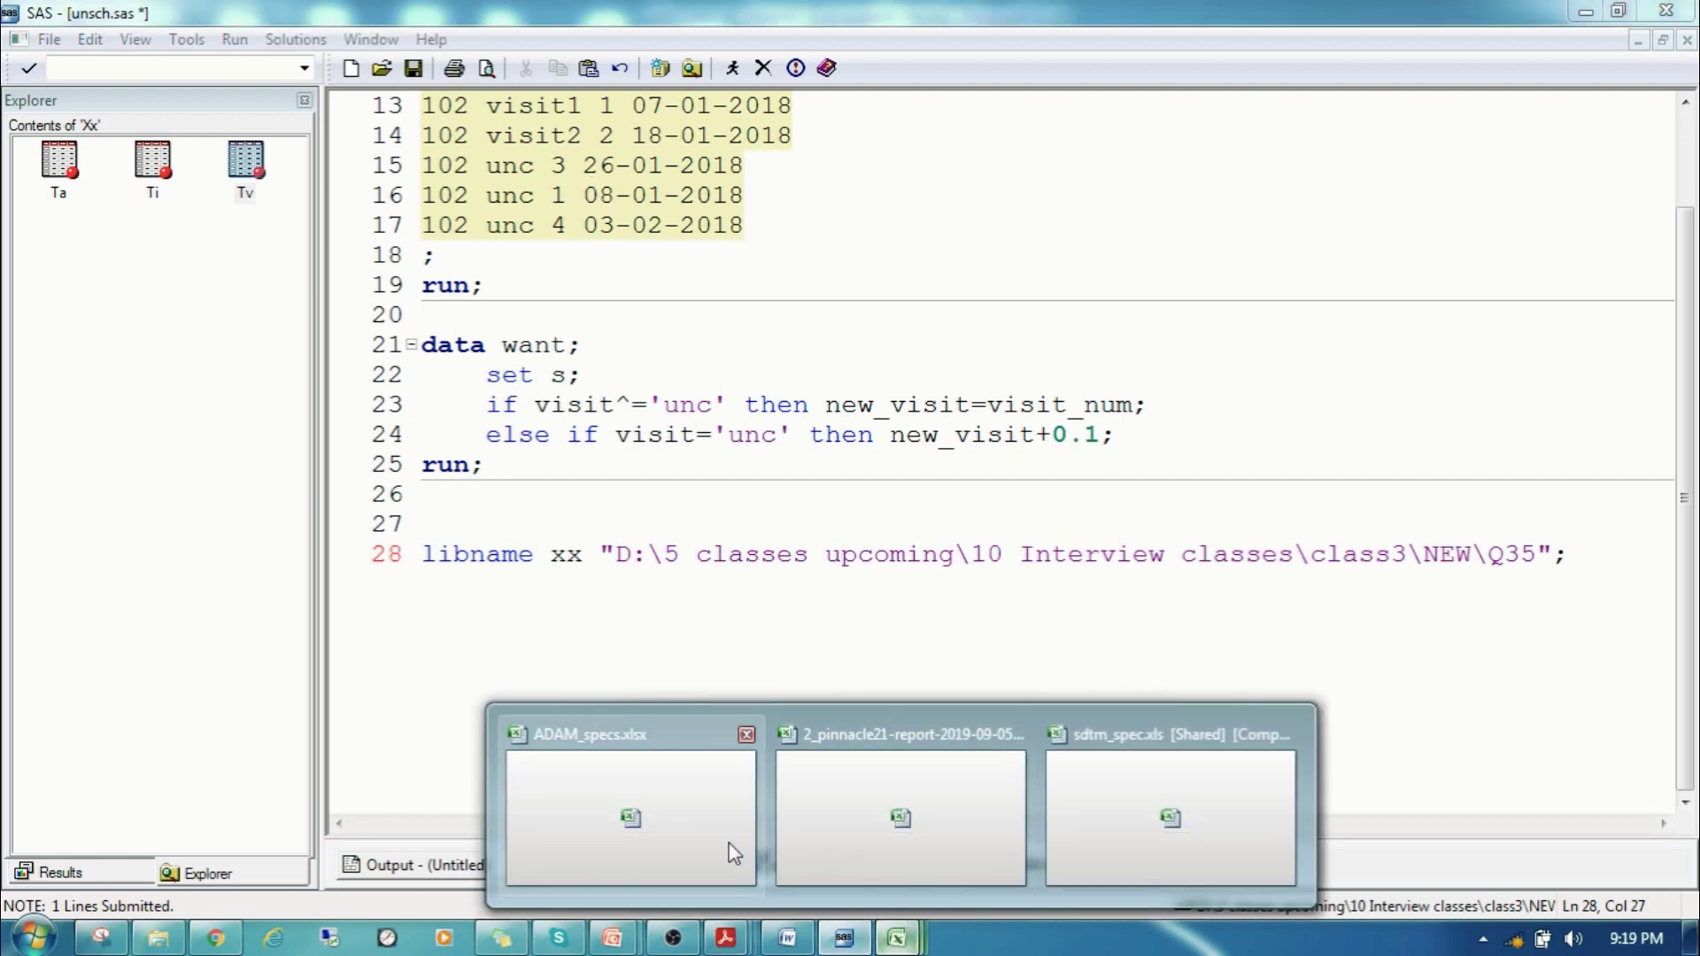
pyautogui.click(734, 854)
pyautogui.moveTo(898, 938)
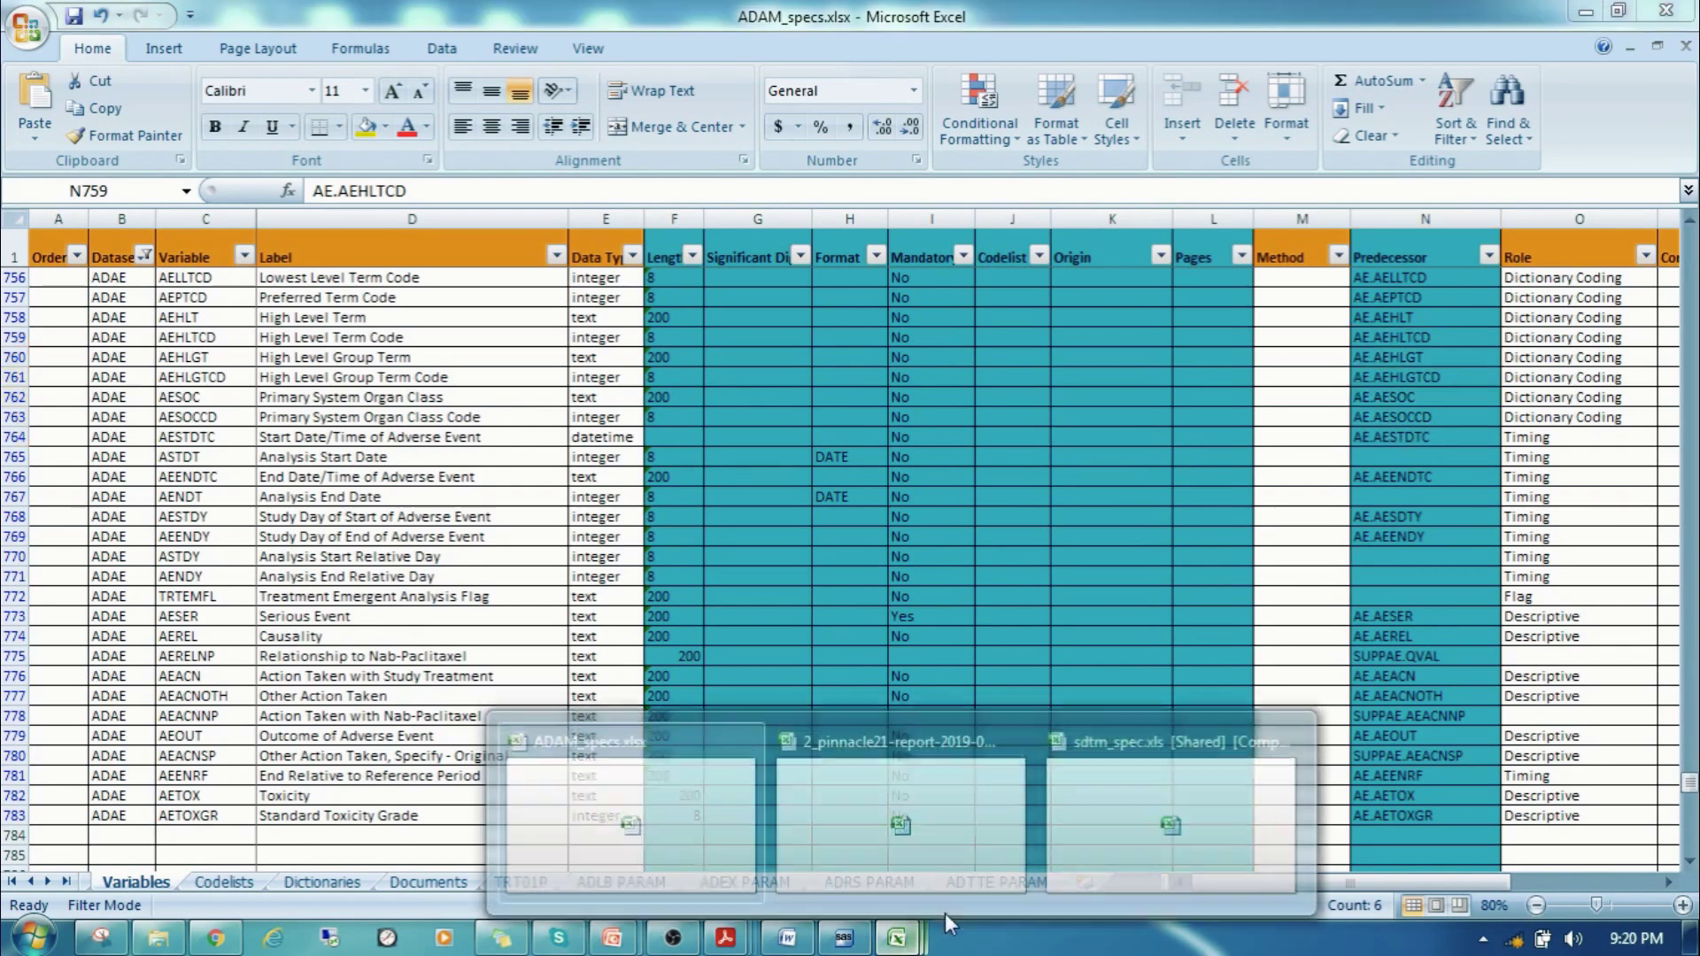
pyautogui.click(1155, 852)
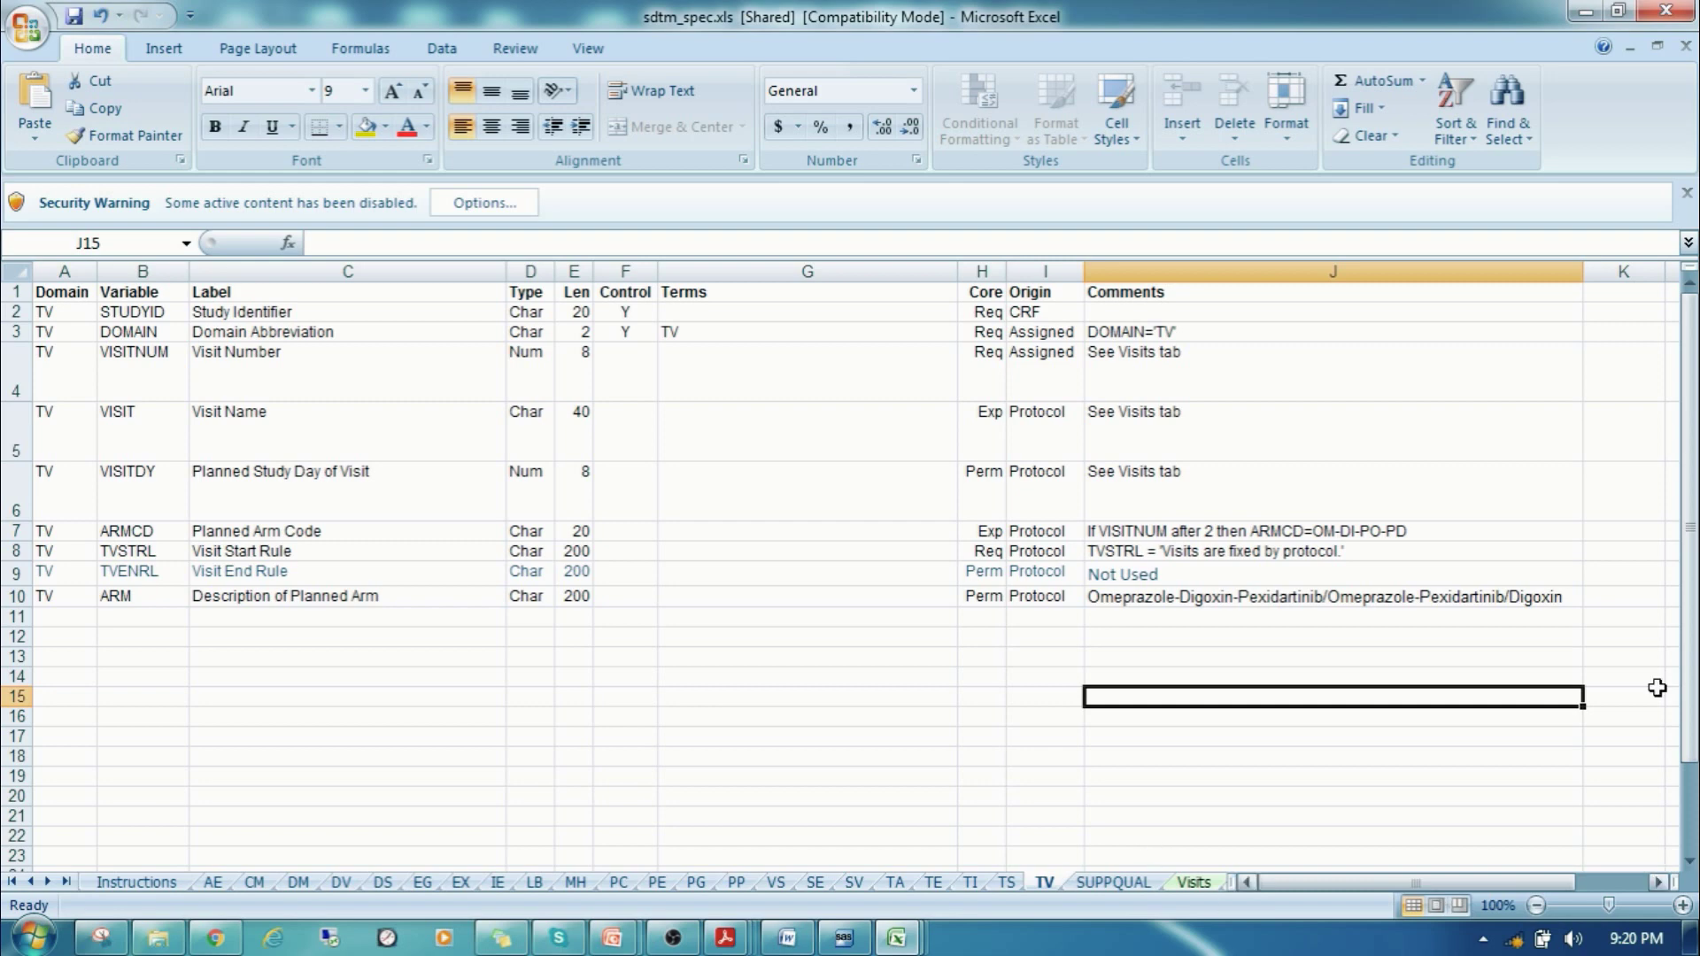
pyautogui.moveTo(634, 940)
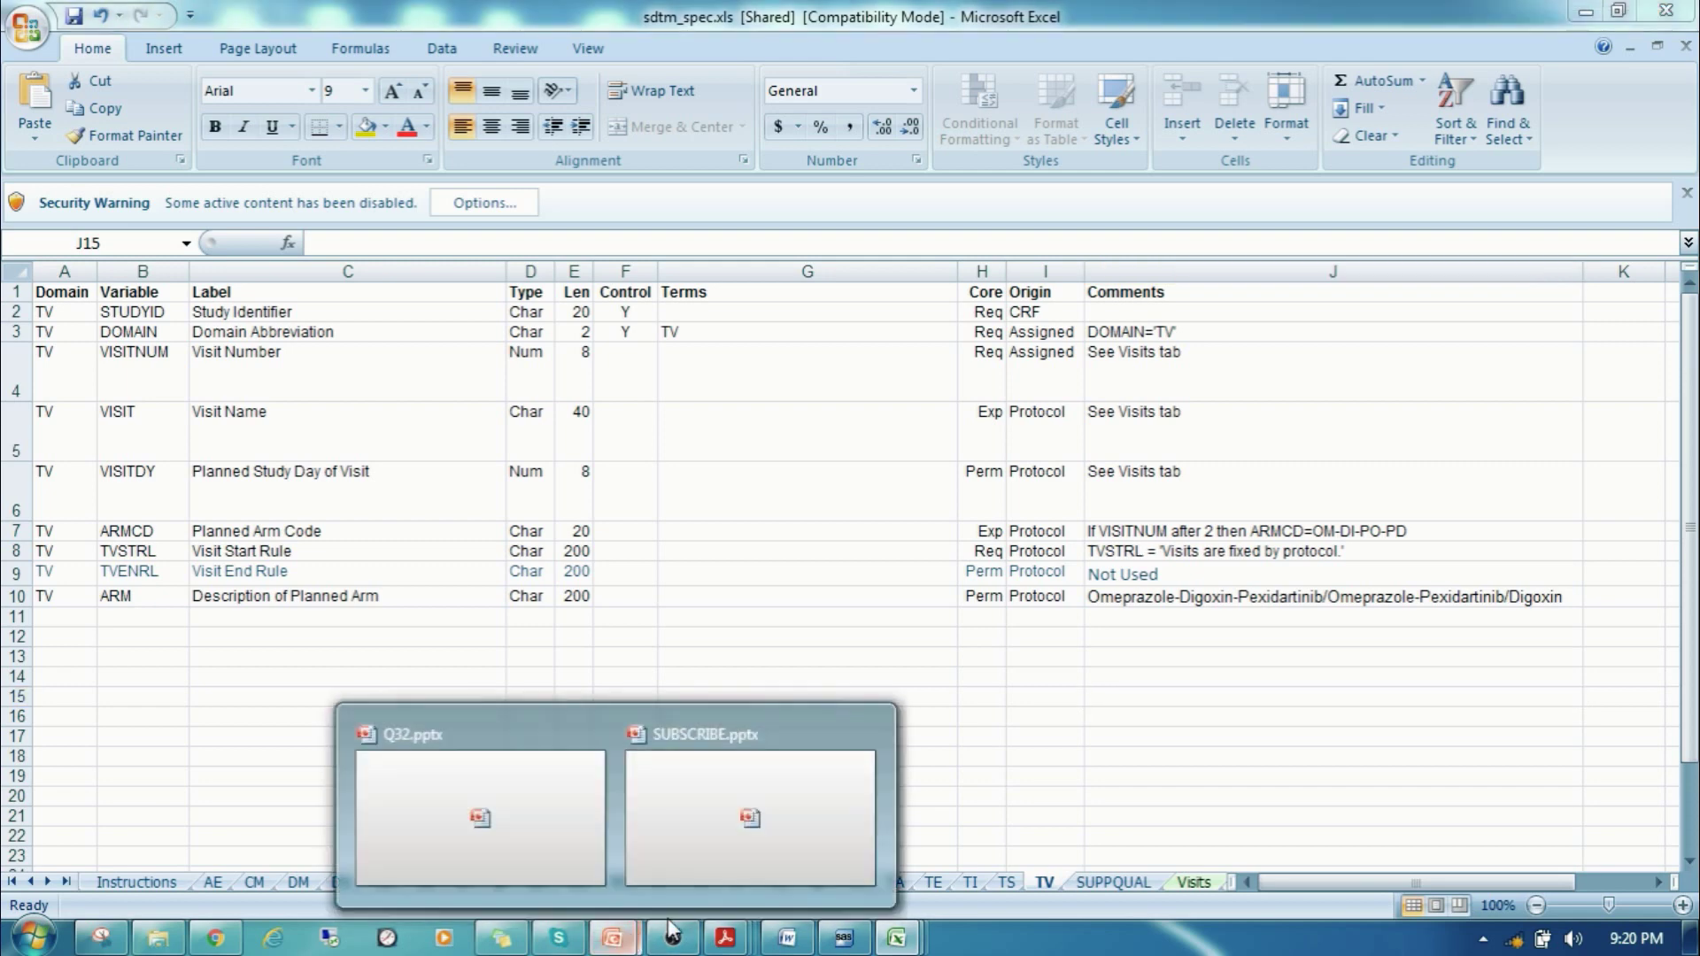
pyautogui.click(536, 769)
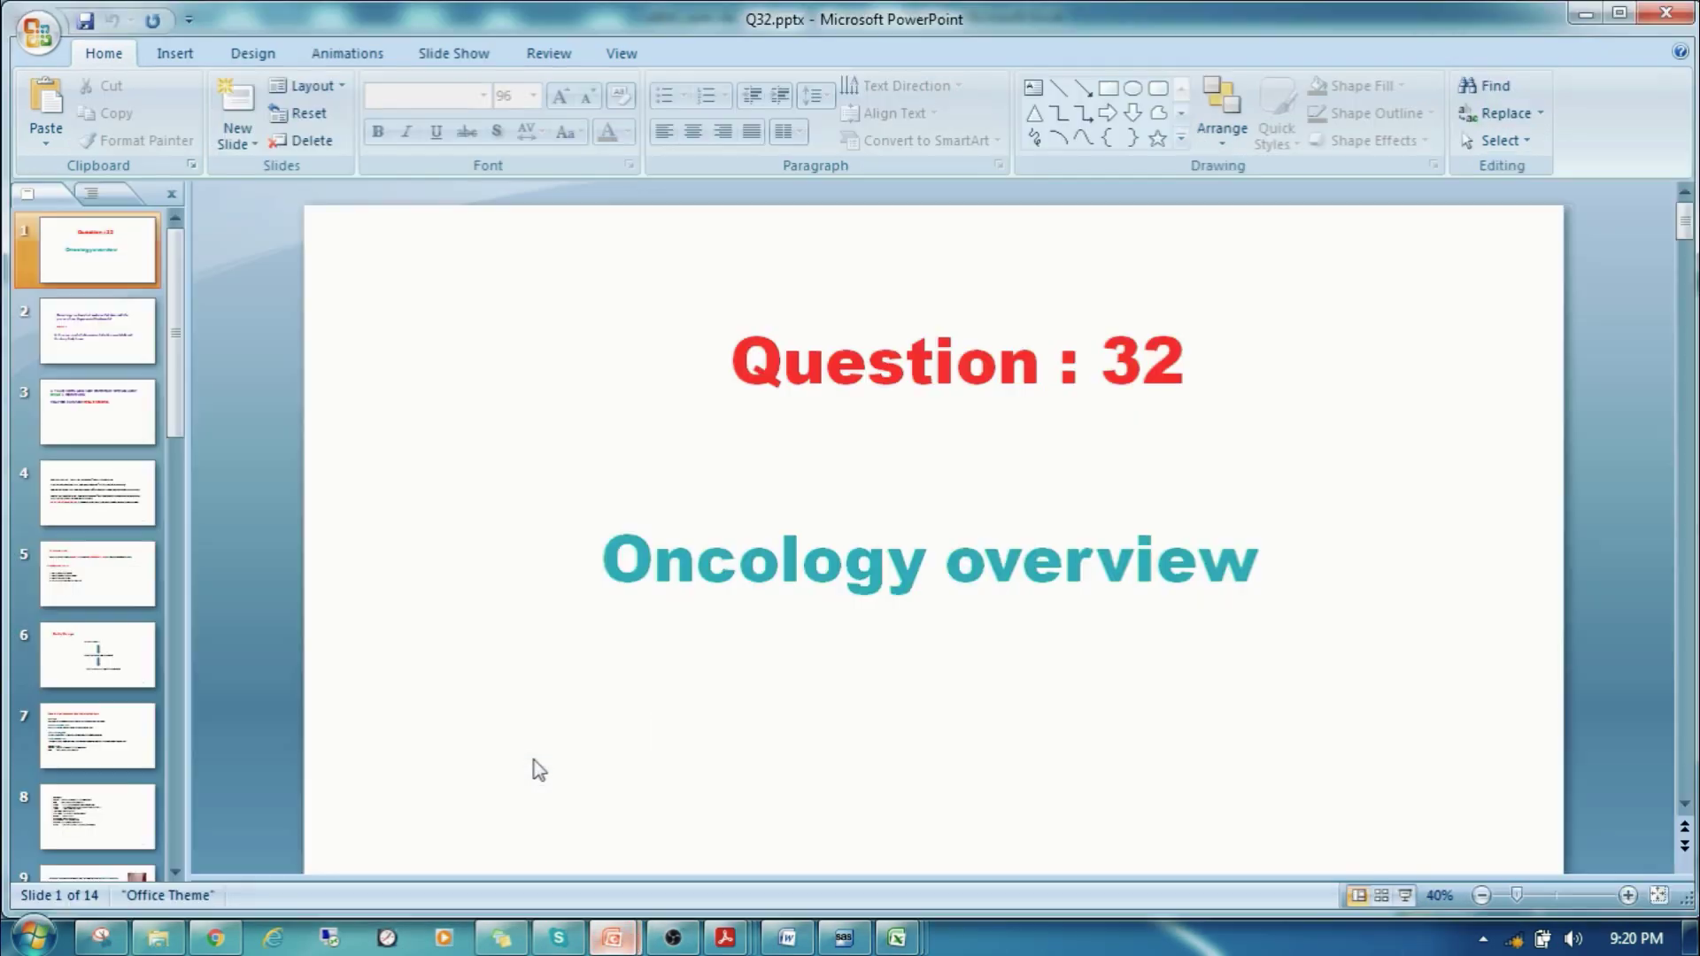